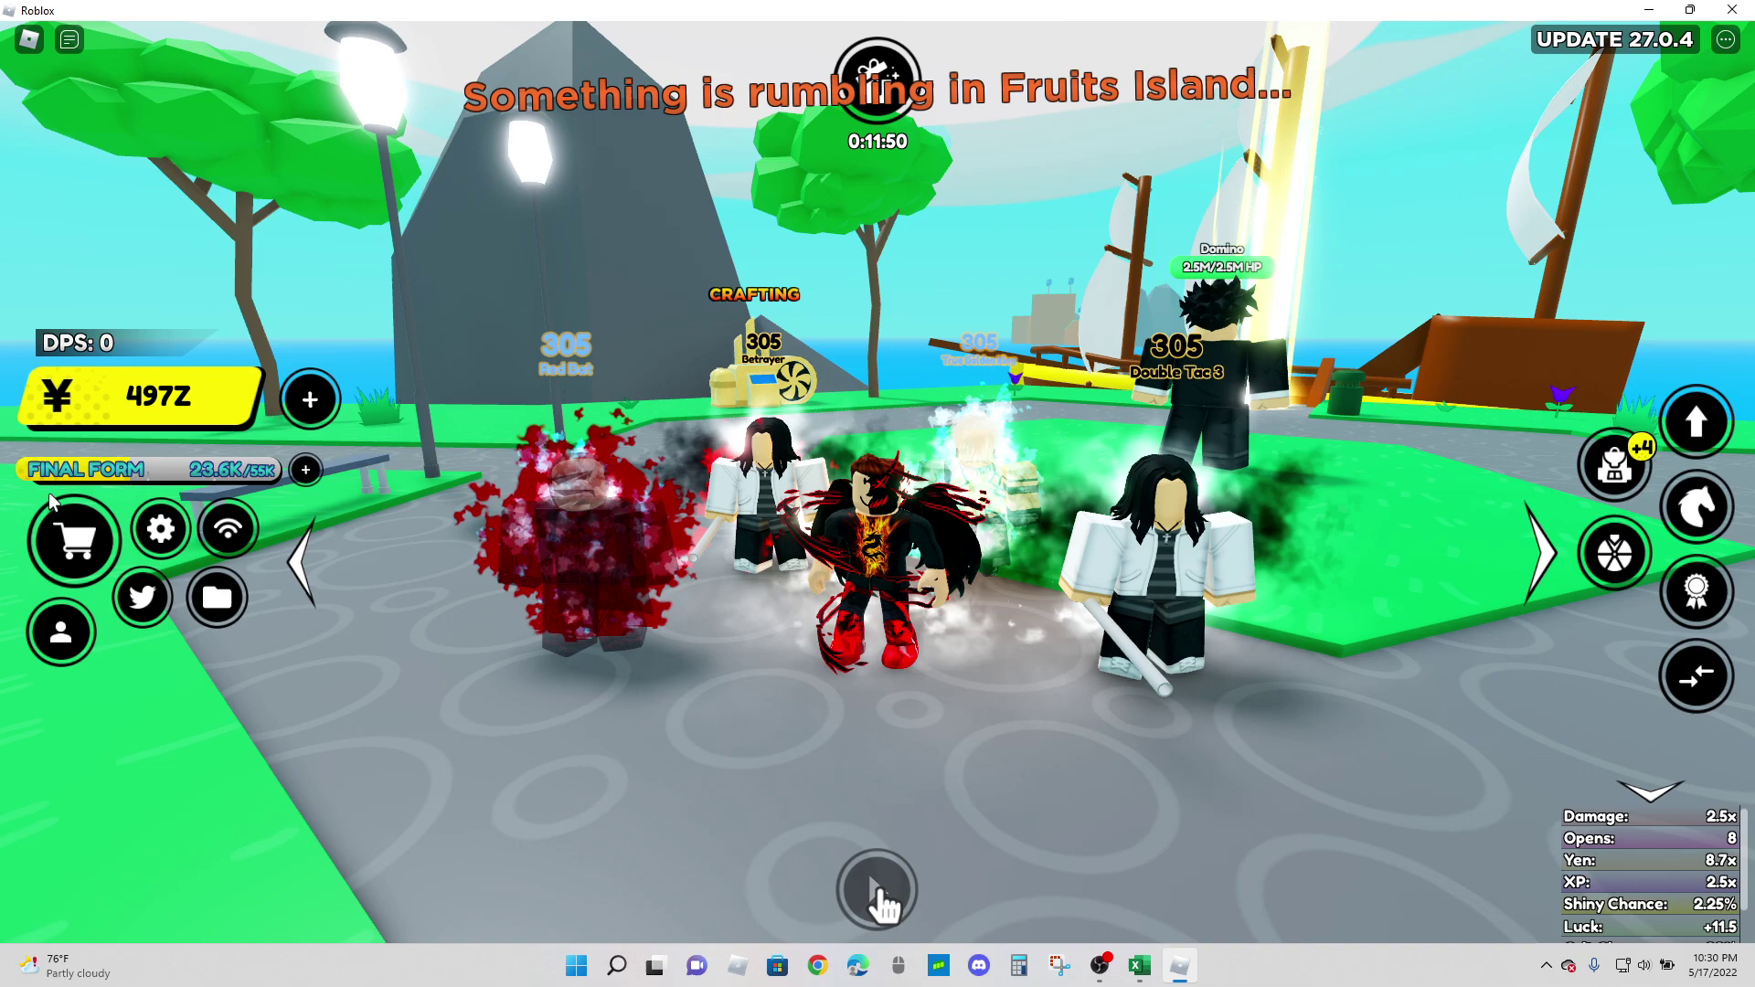
# Step: View the Passive Luck gamepass offer in the shop without buying it, then close the shop
pyautogui.click(69, 535)
pyautogui.scroll(-3, 1074, 585)
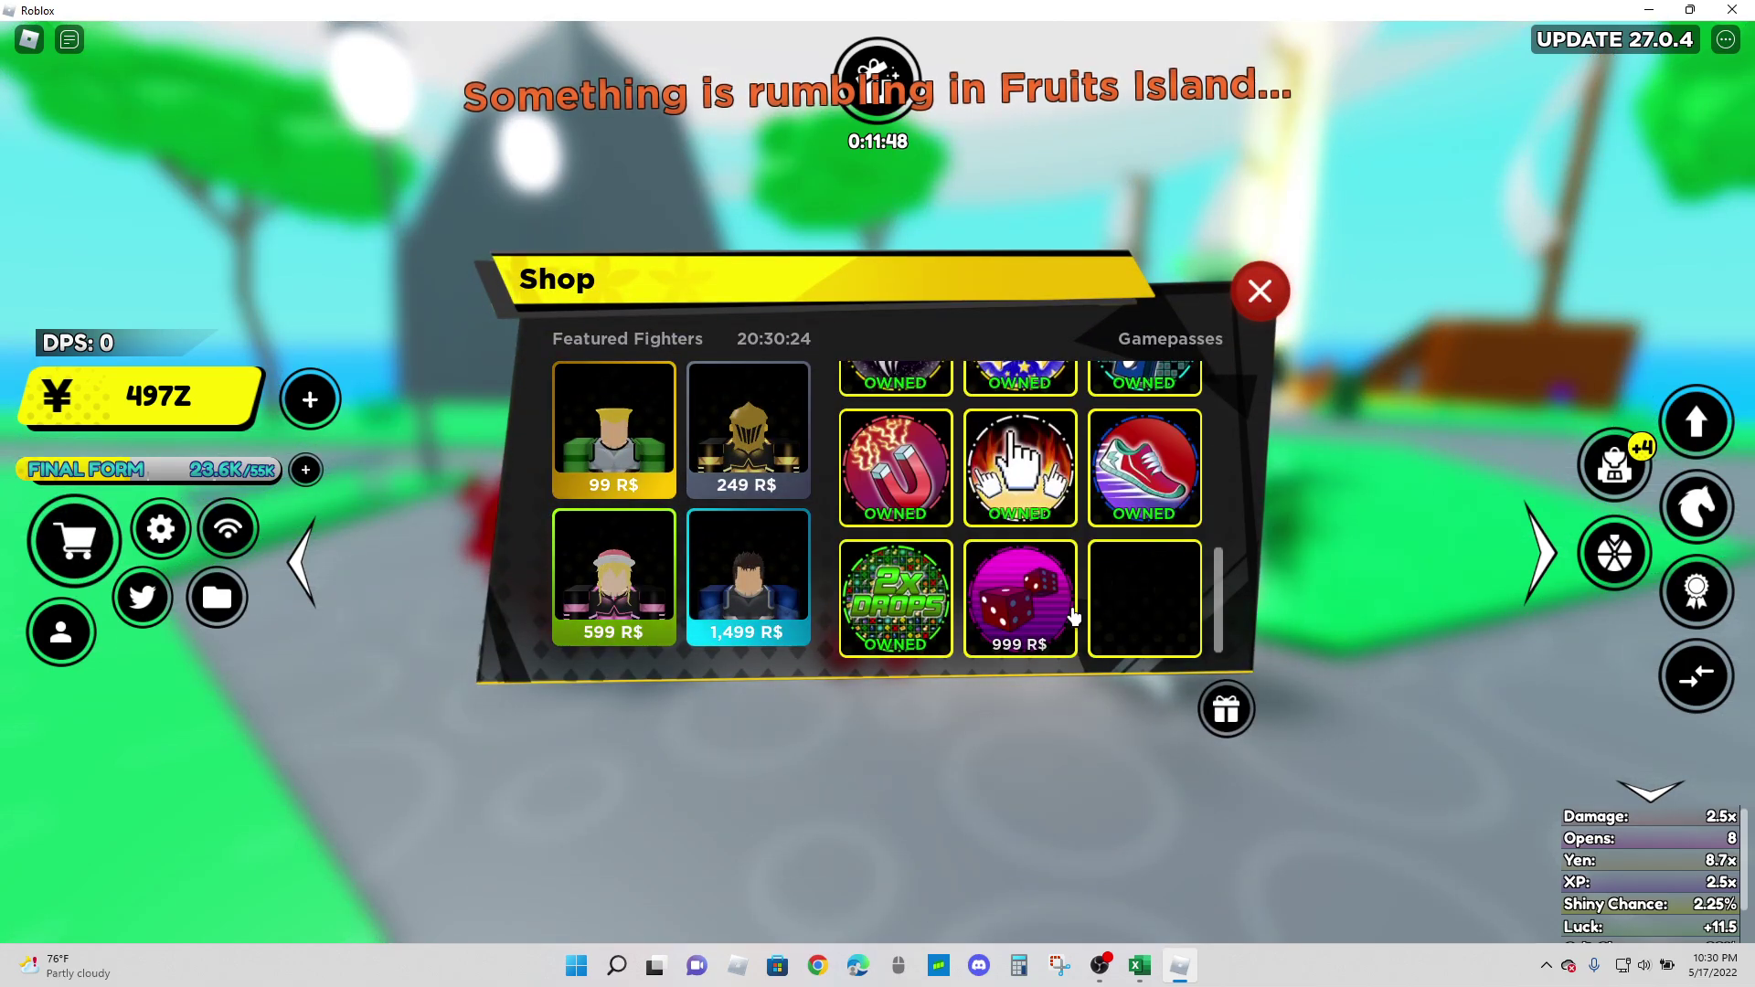
pyautogui.click(1056, 640)
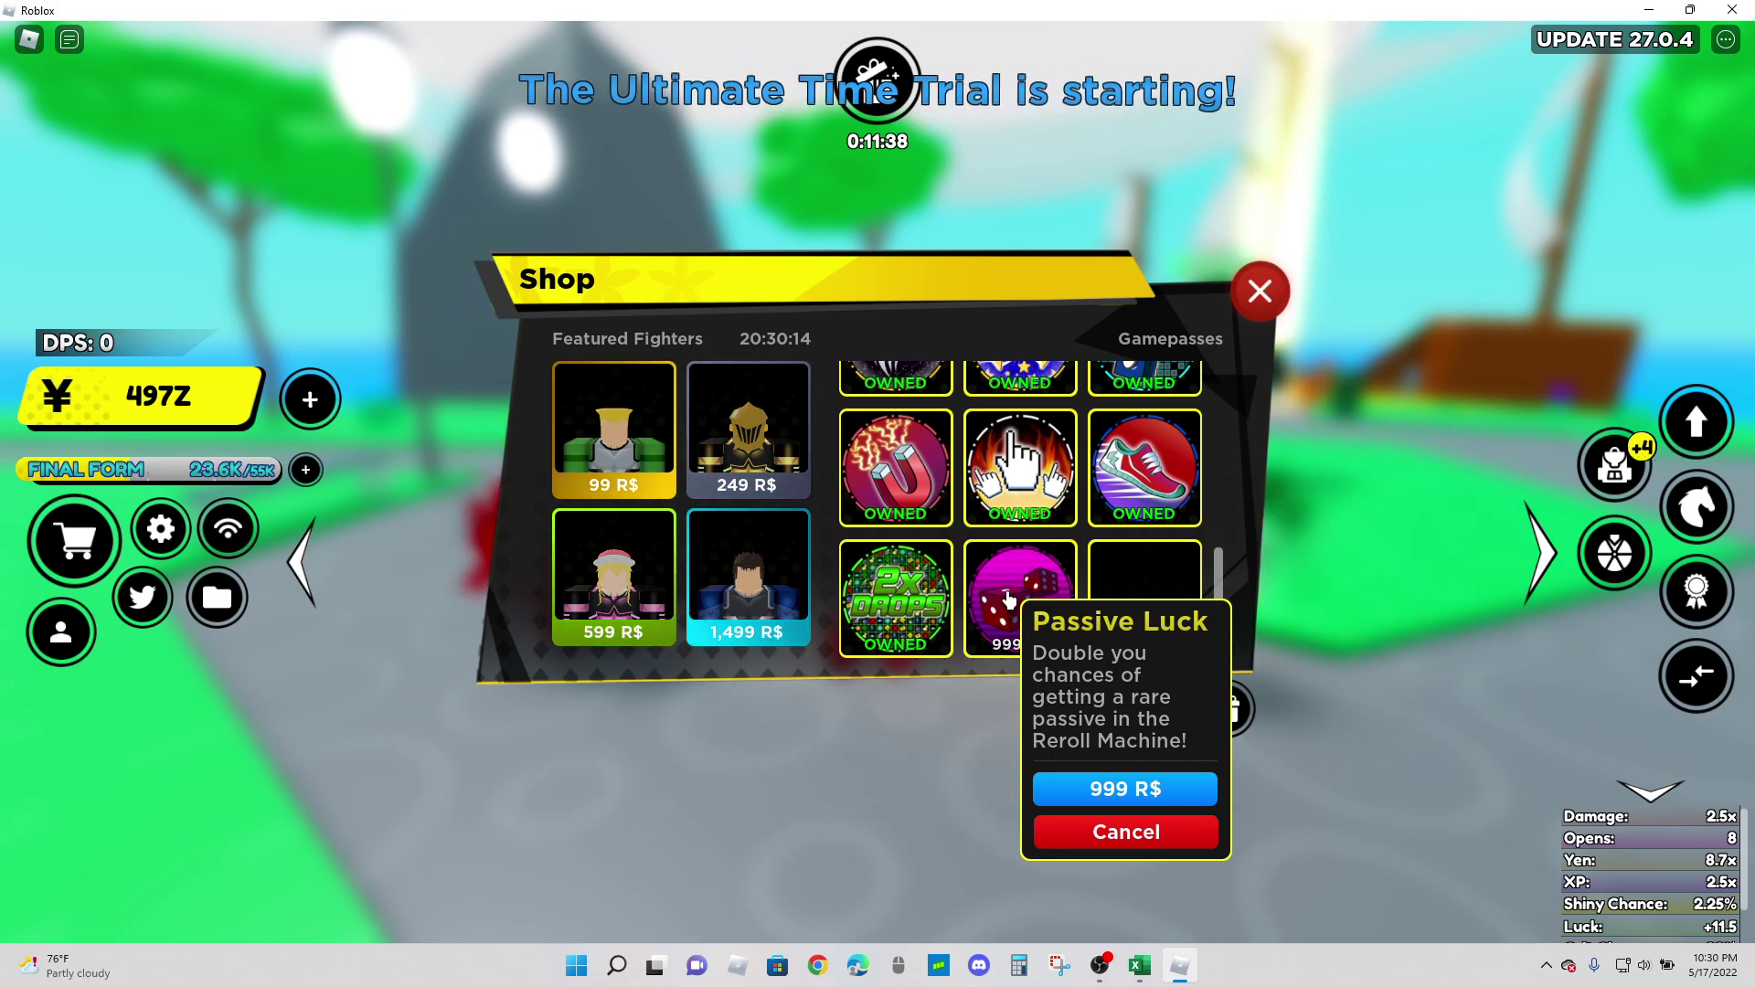
pyautogui.click(1009, 598)
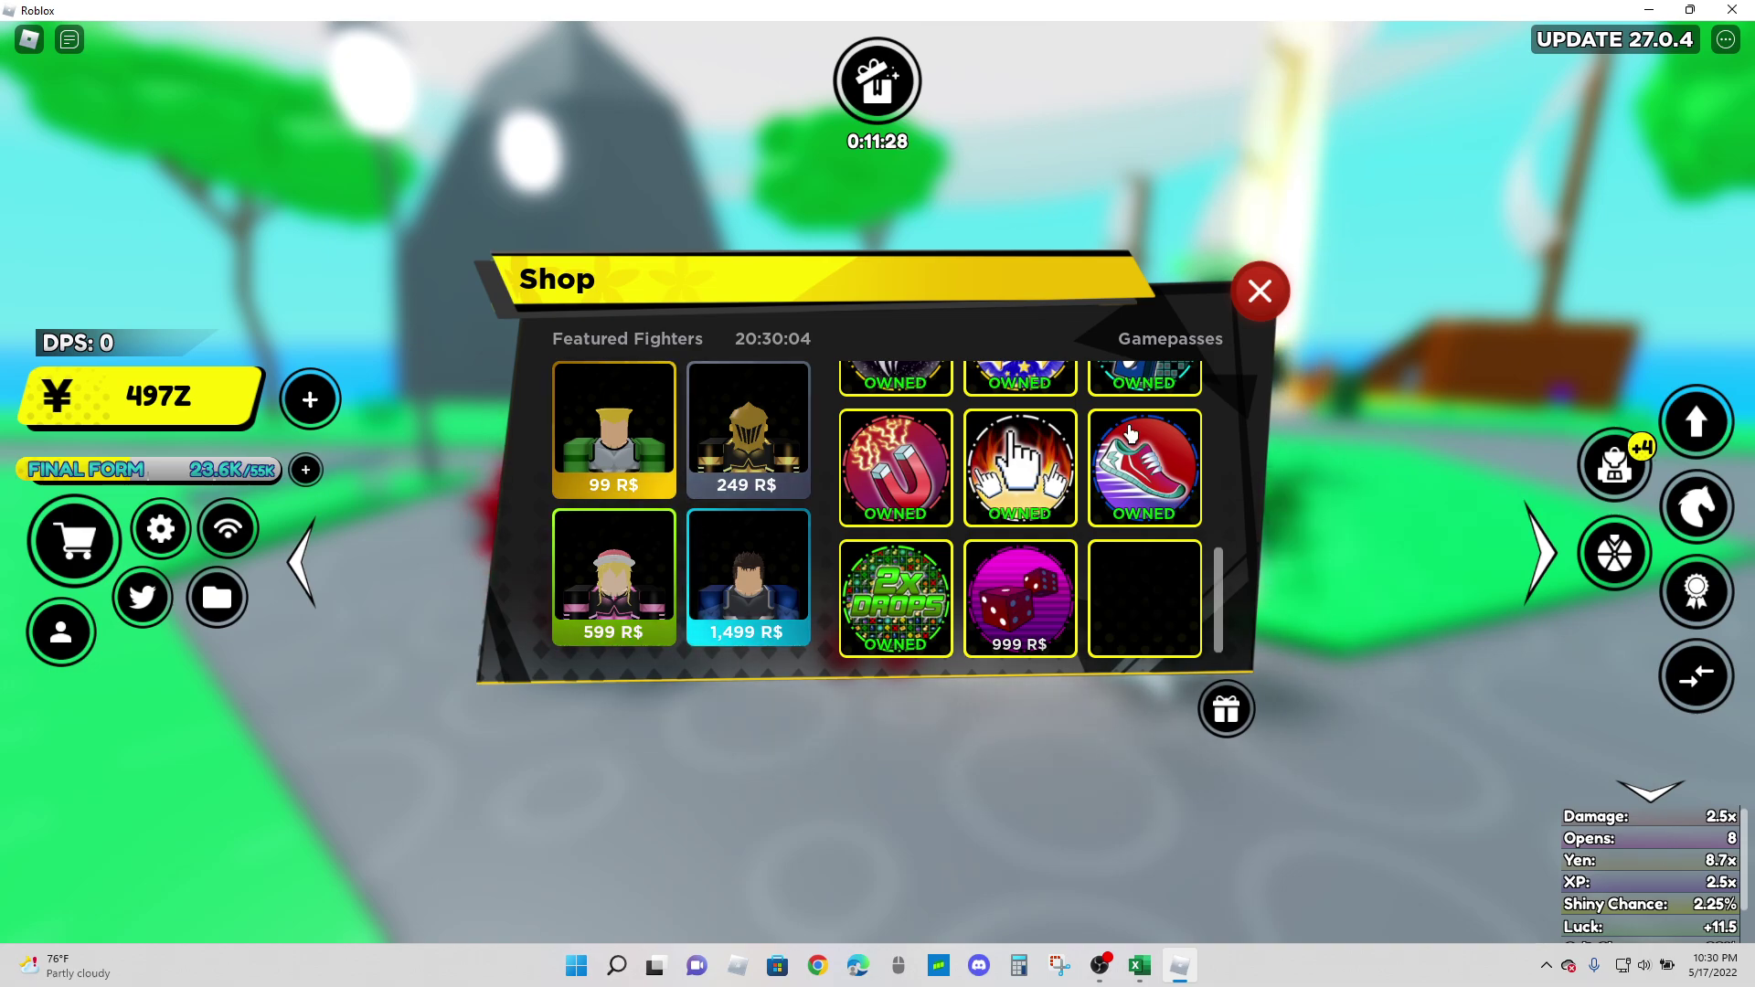
pyautogui.click(1258, 293)
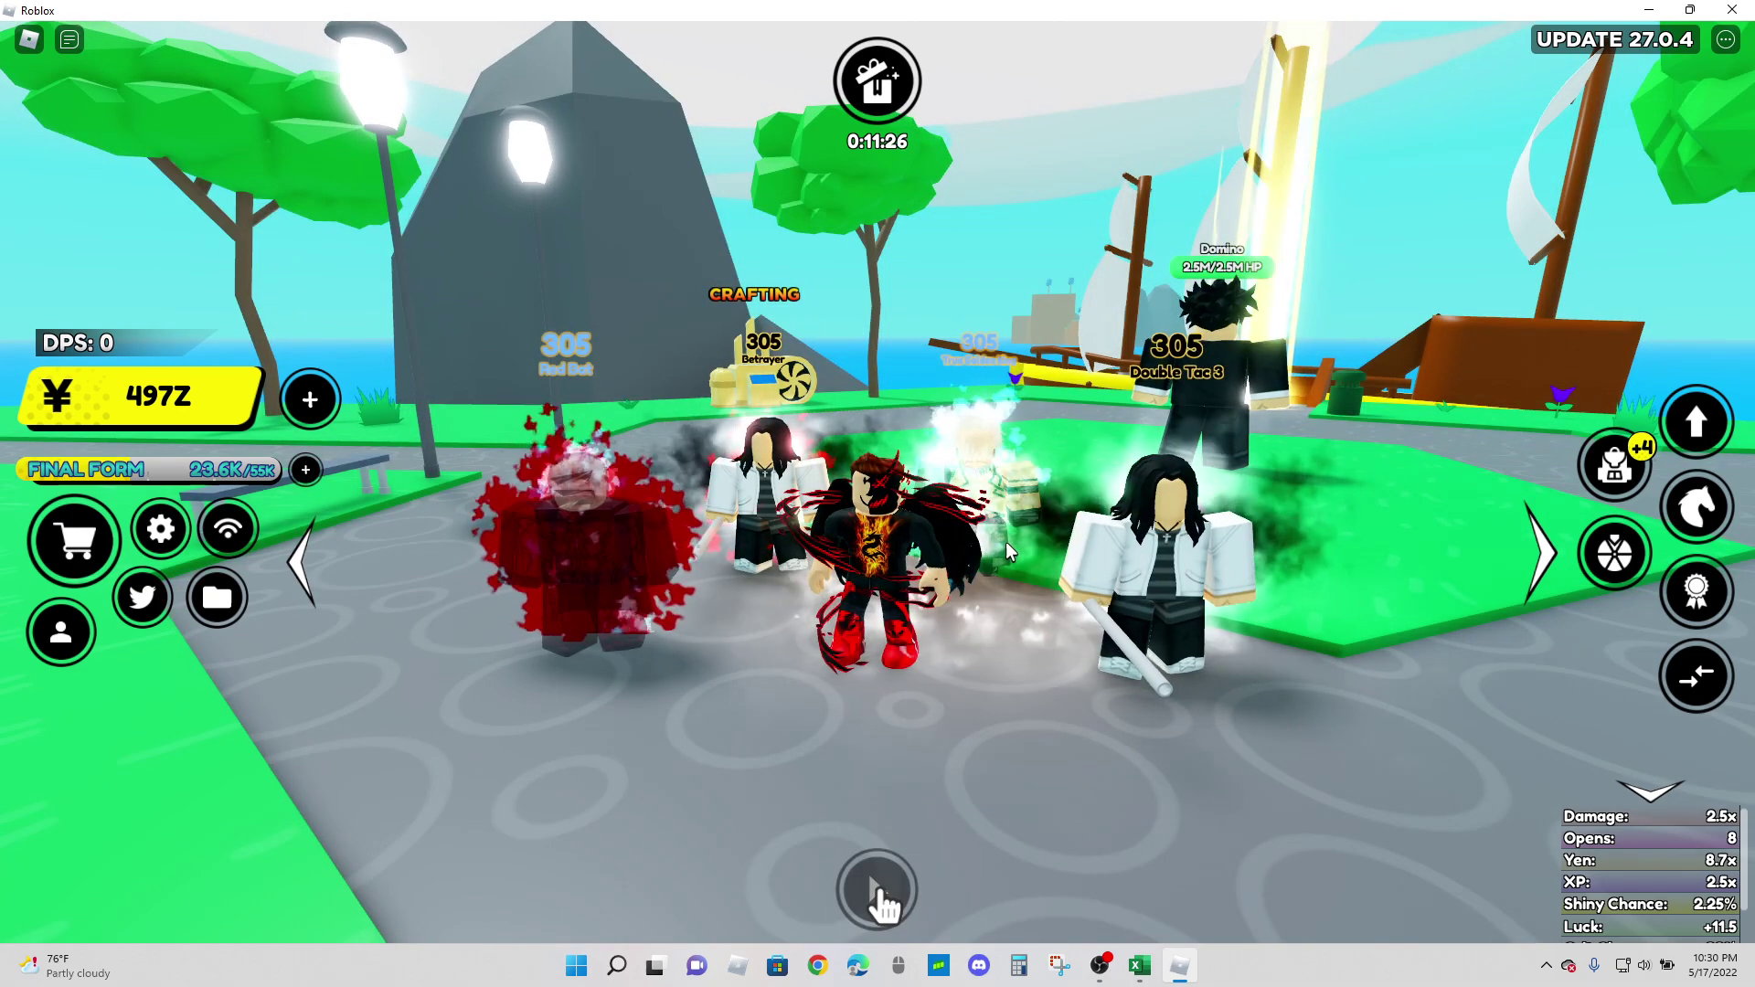
# Step: Turn the camera and walk the character up to the Passives machine
pyautogui.press('Left')
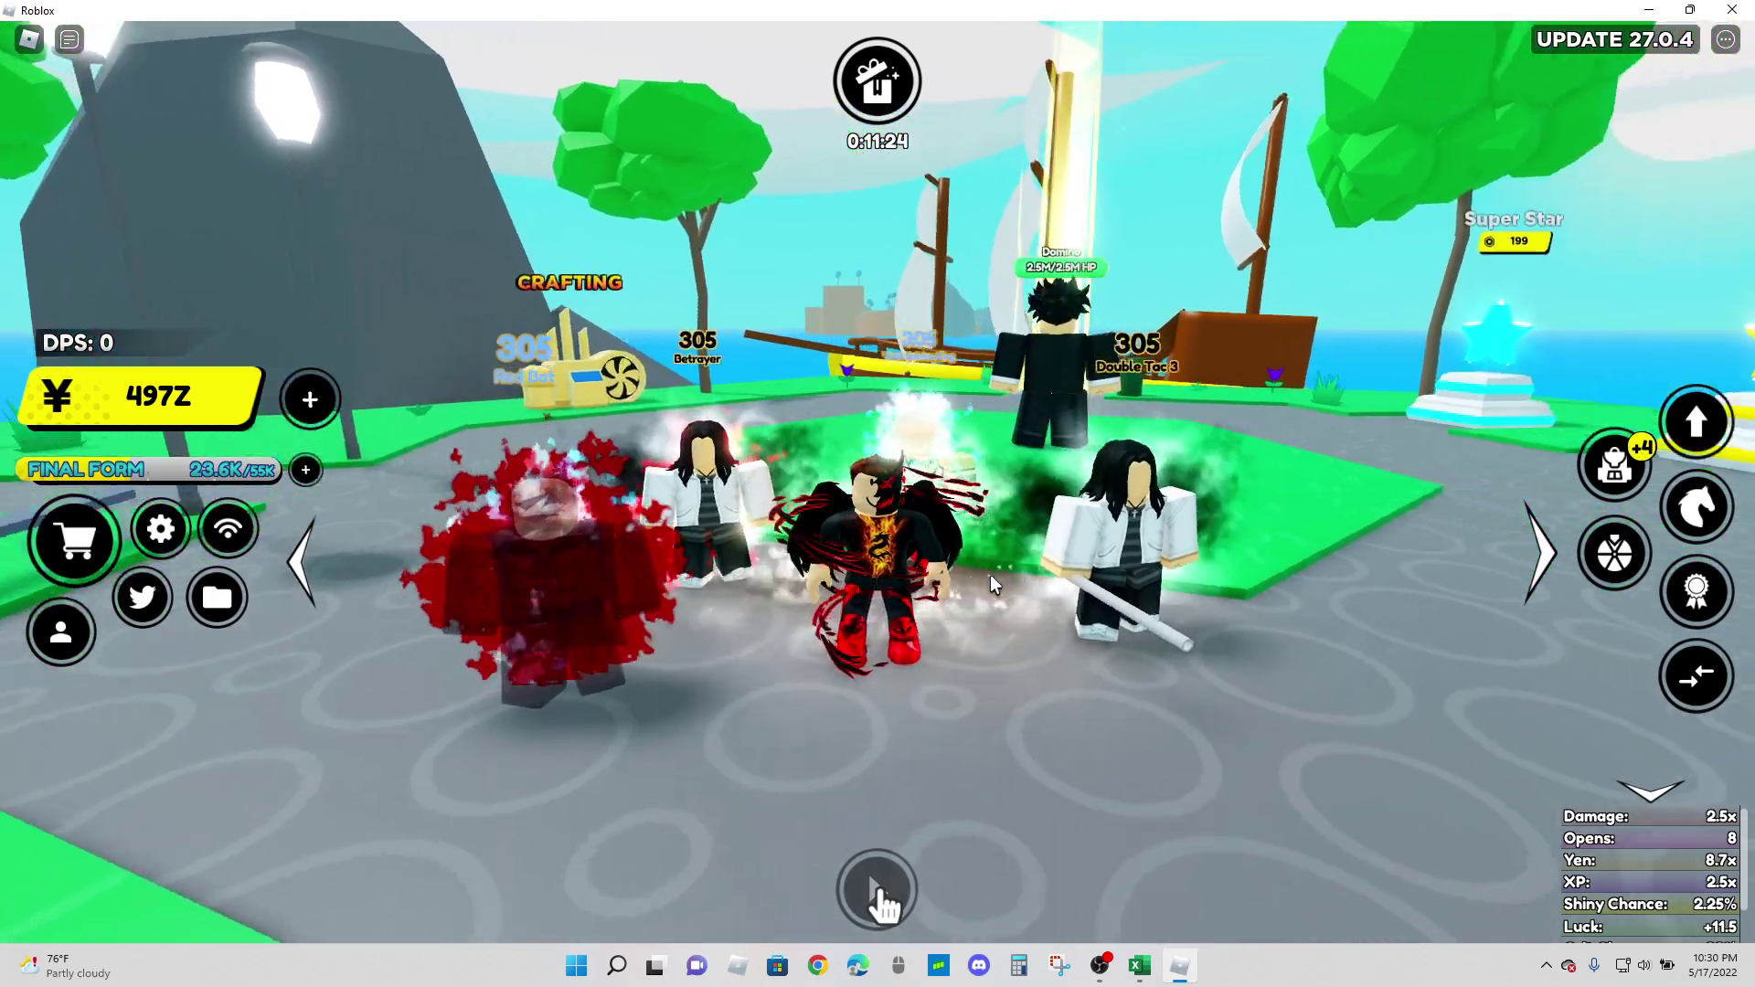
pyautogui.press('Left')
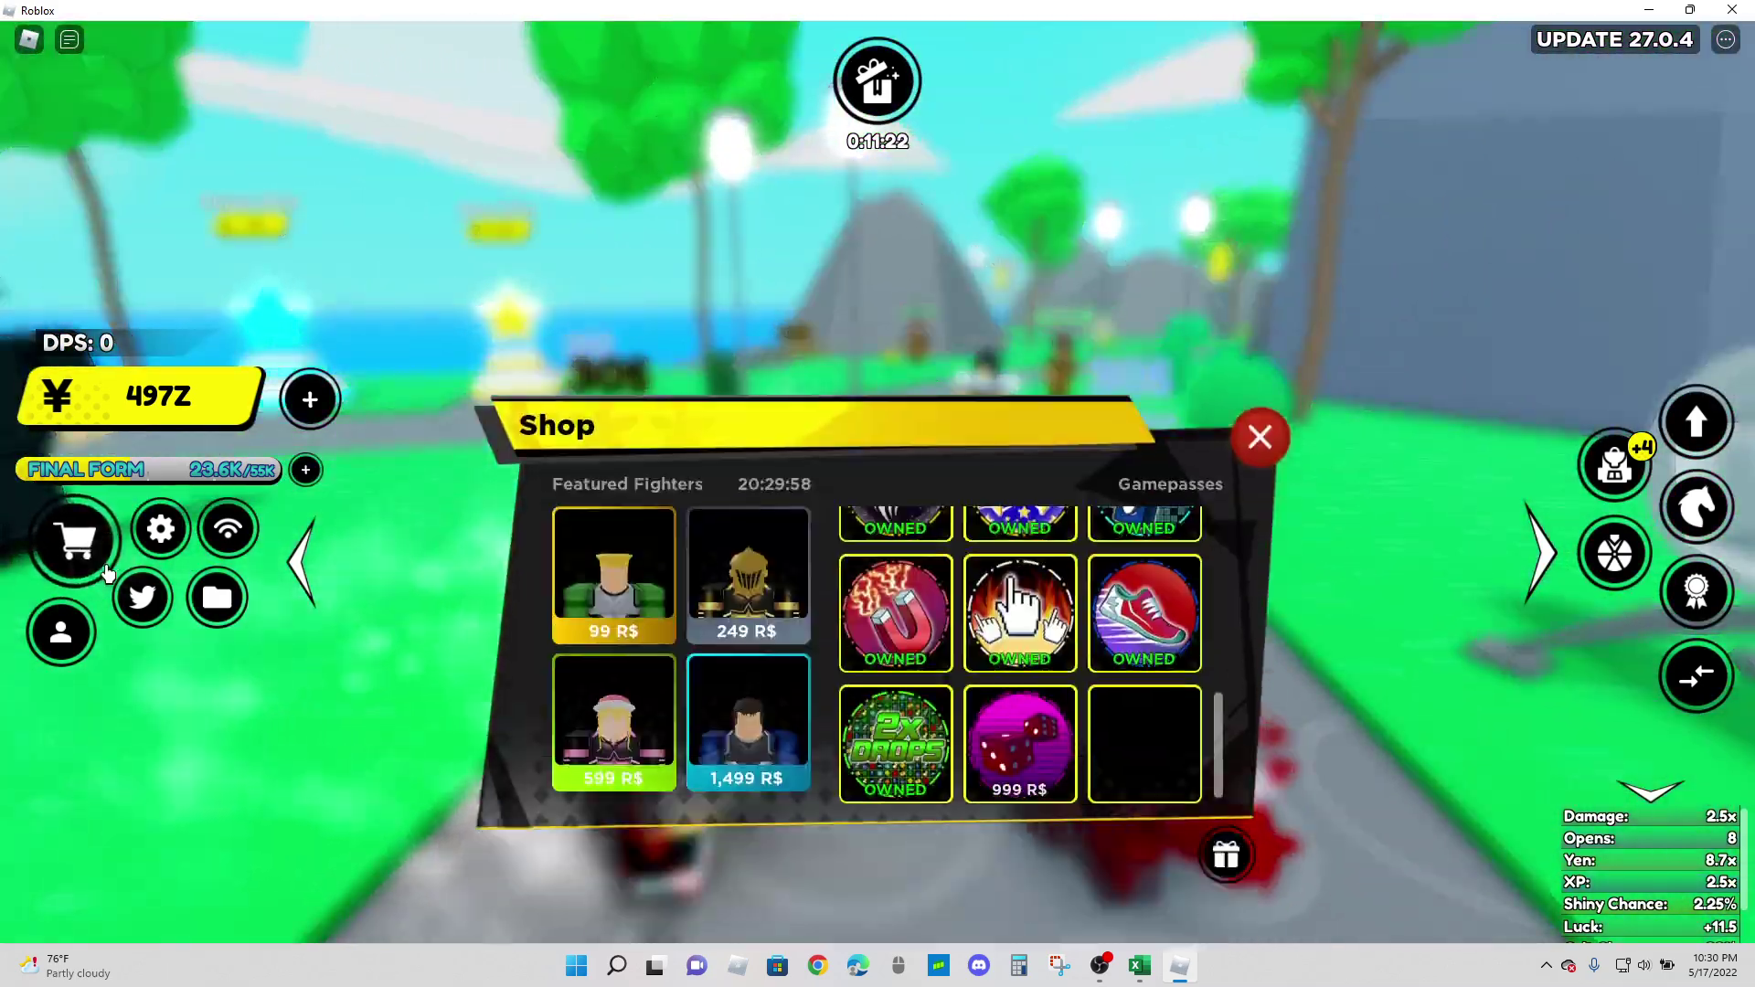
pyautogui.click(1259, 291)
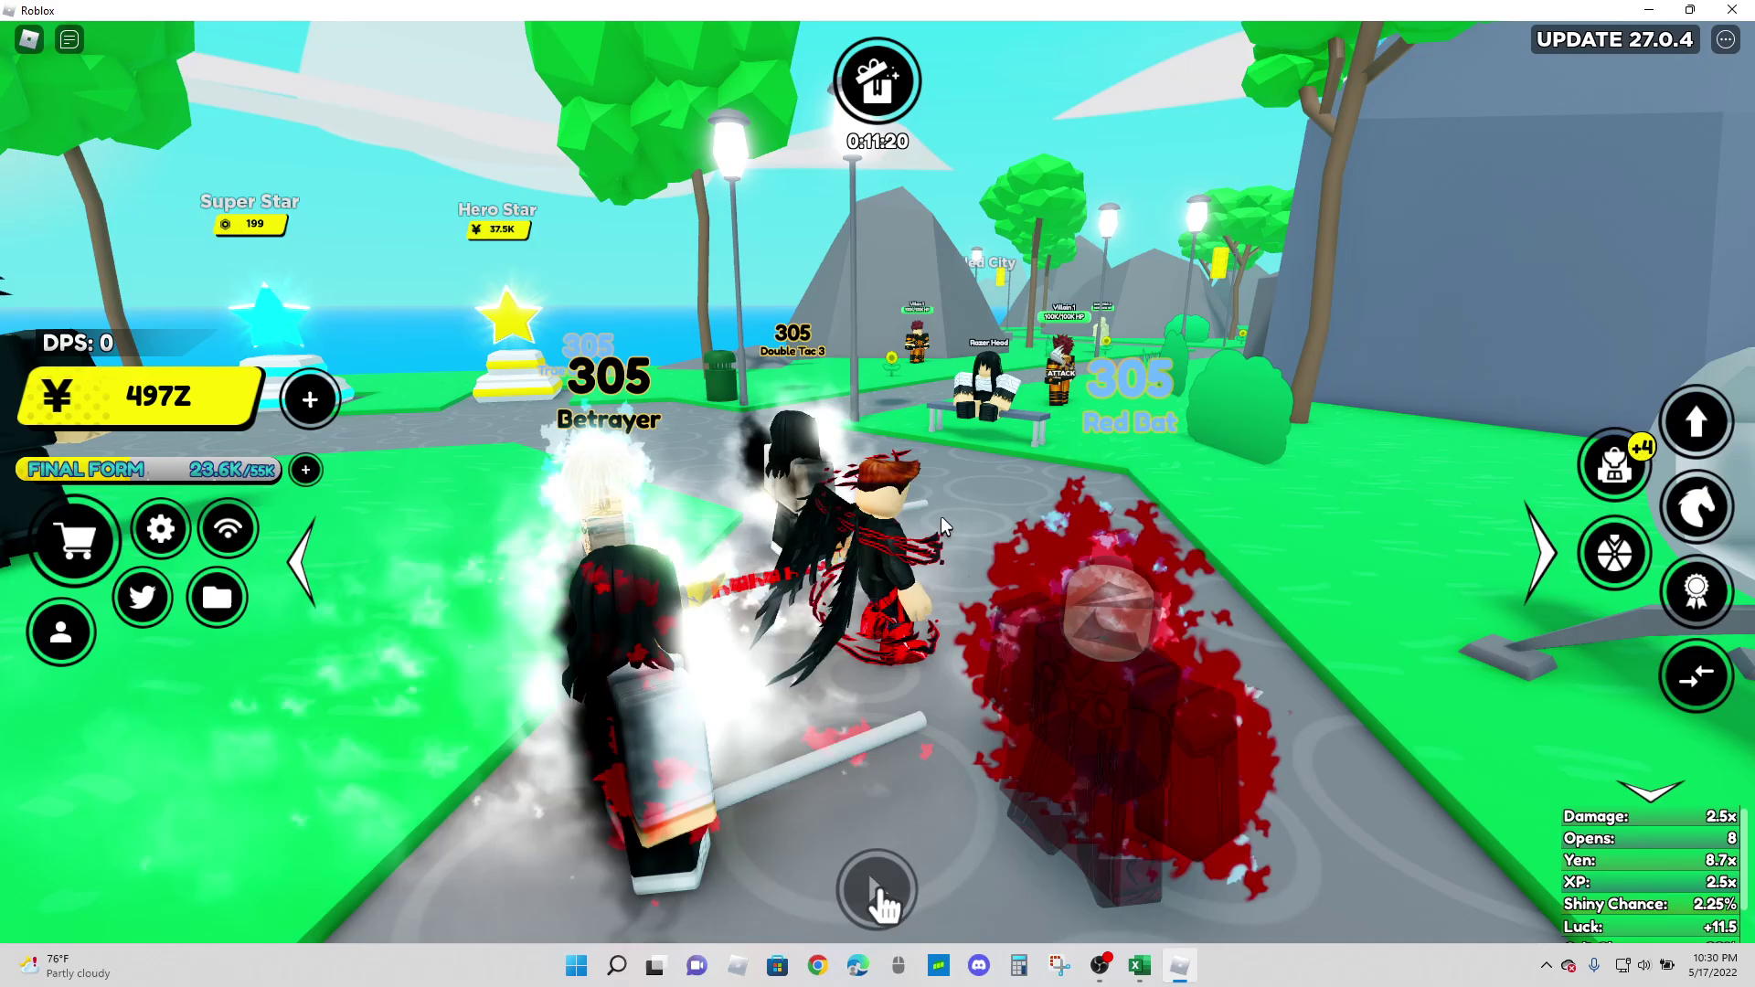
pyautogui.press('Left')
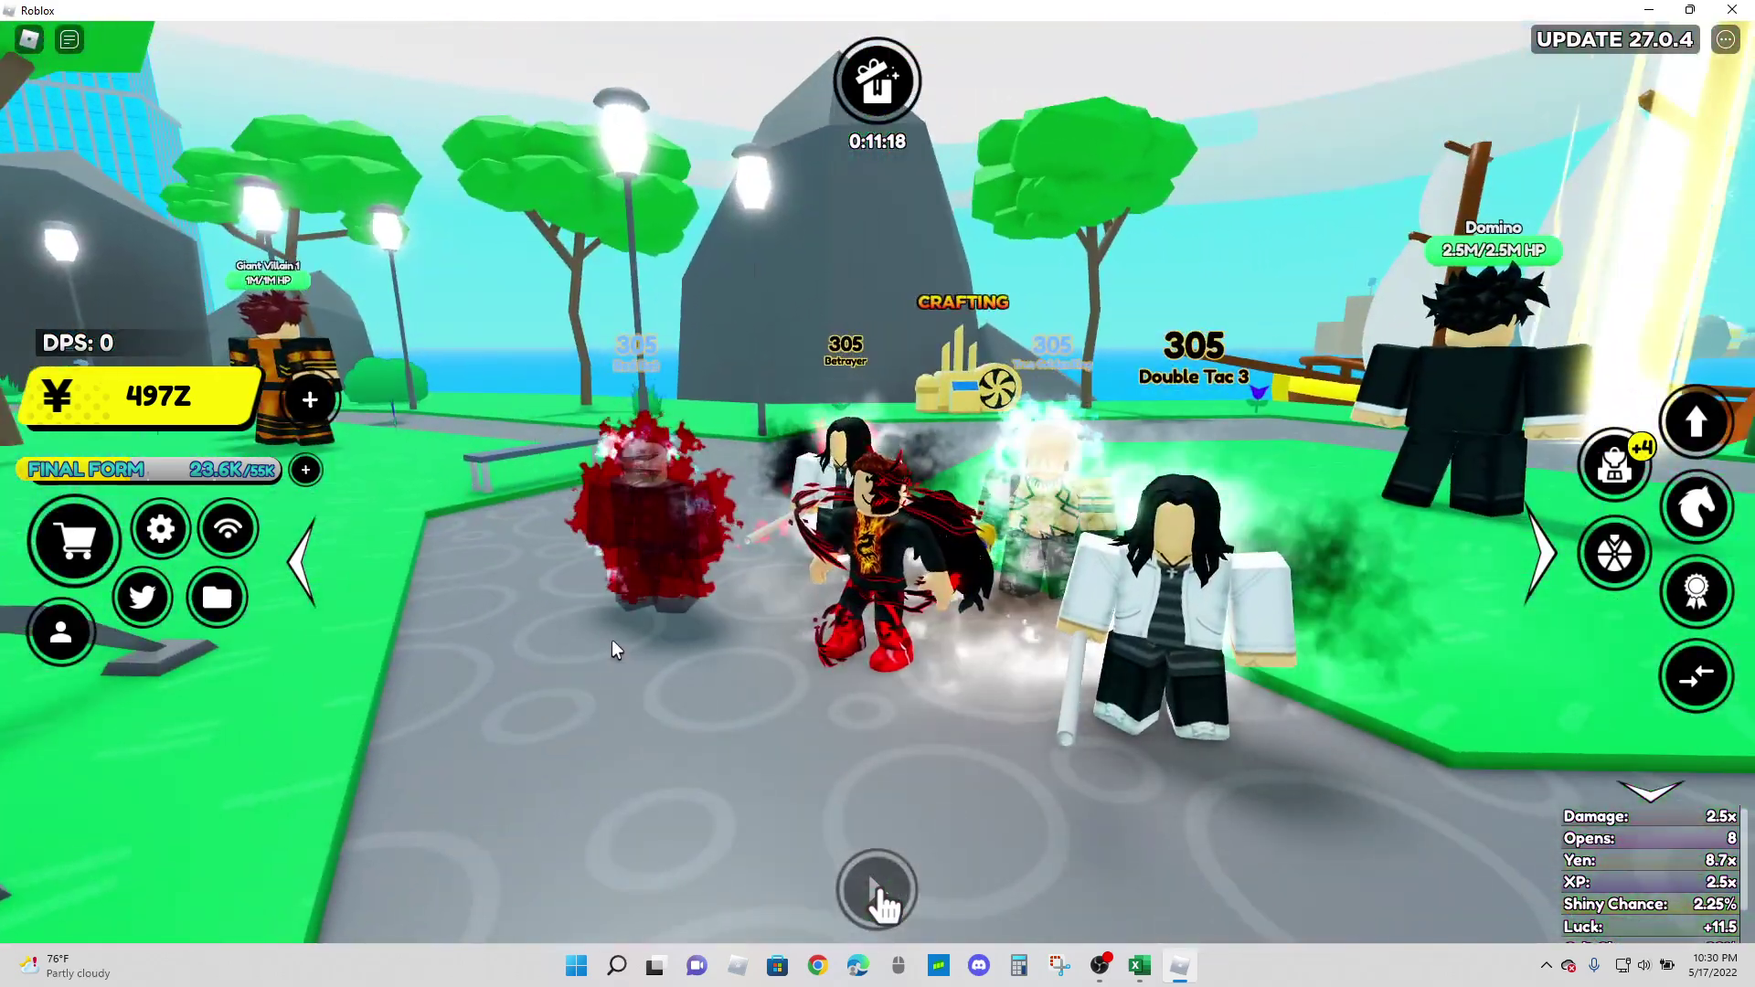
pyautogui.press('Right')
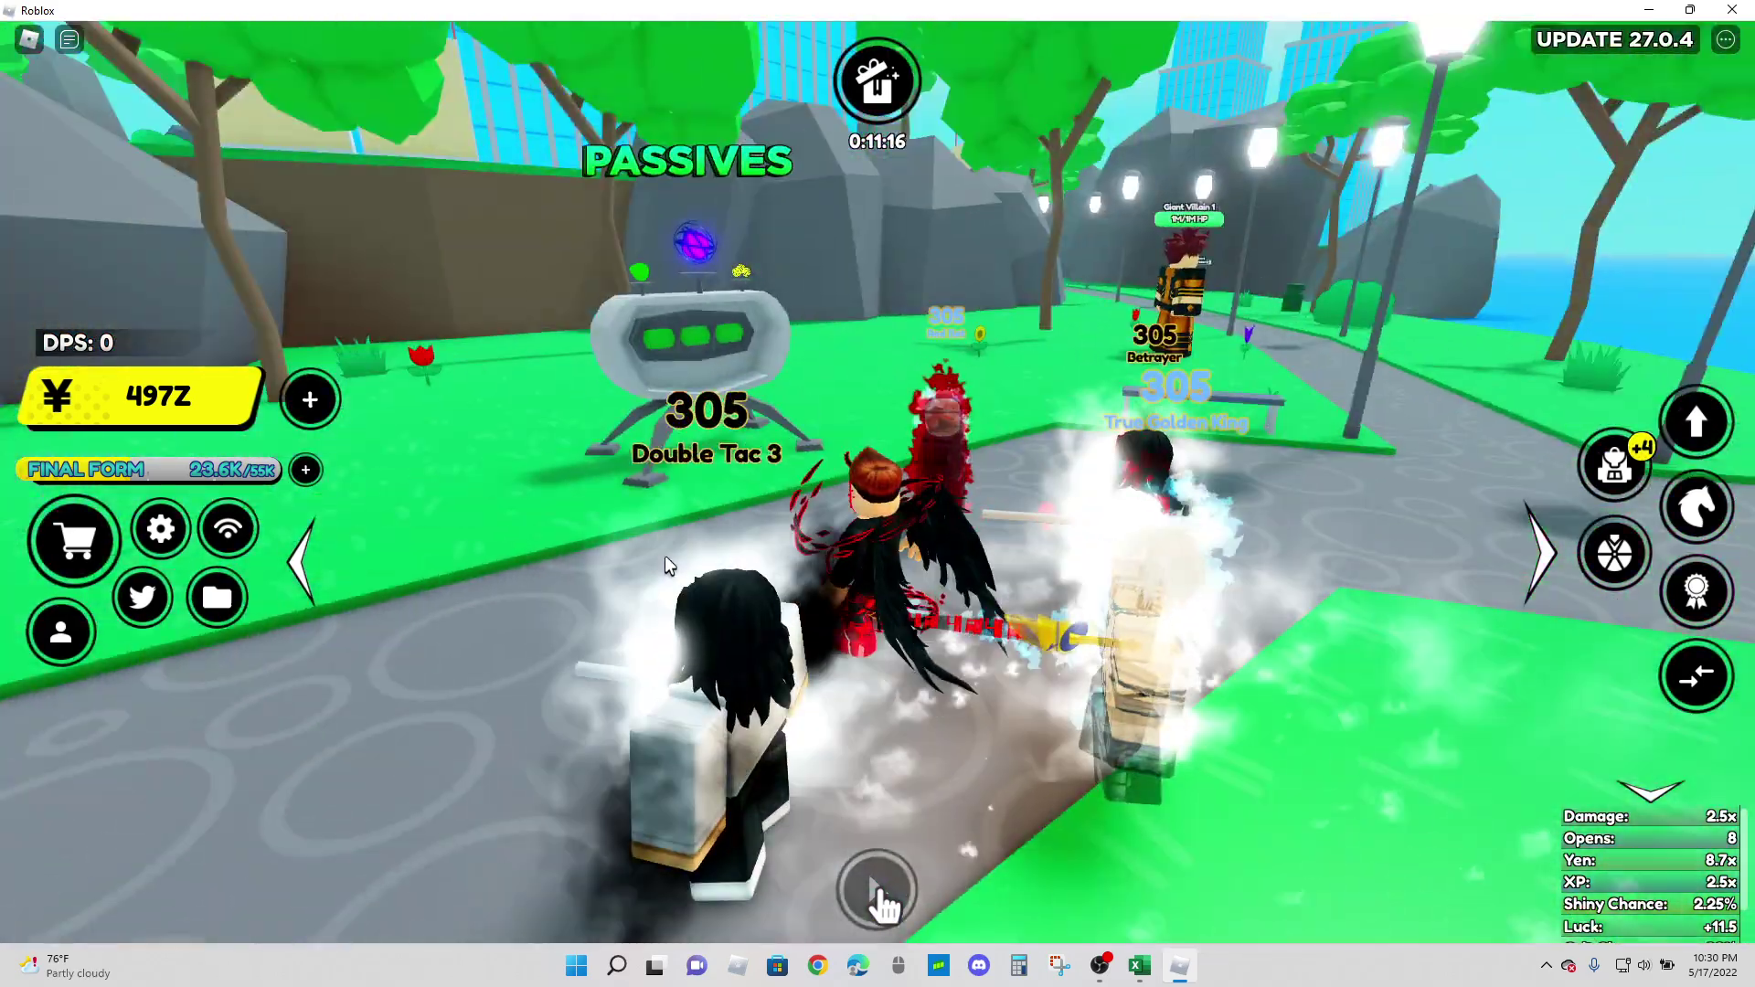
pyautogui.press('w')
# Step: Check the rare passive chances in the Passive Index, then close the Passive Reroll window
pyautogui.press('e')
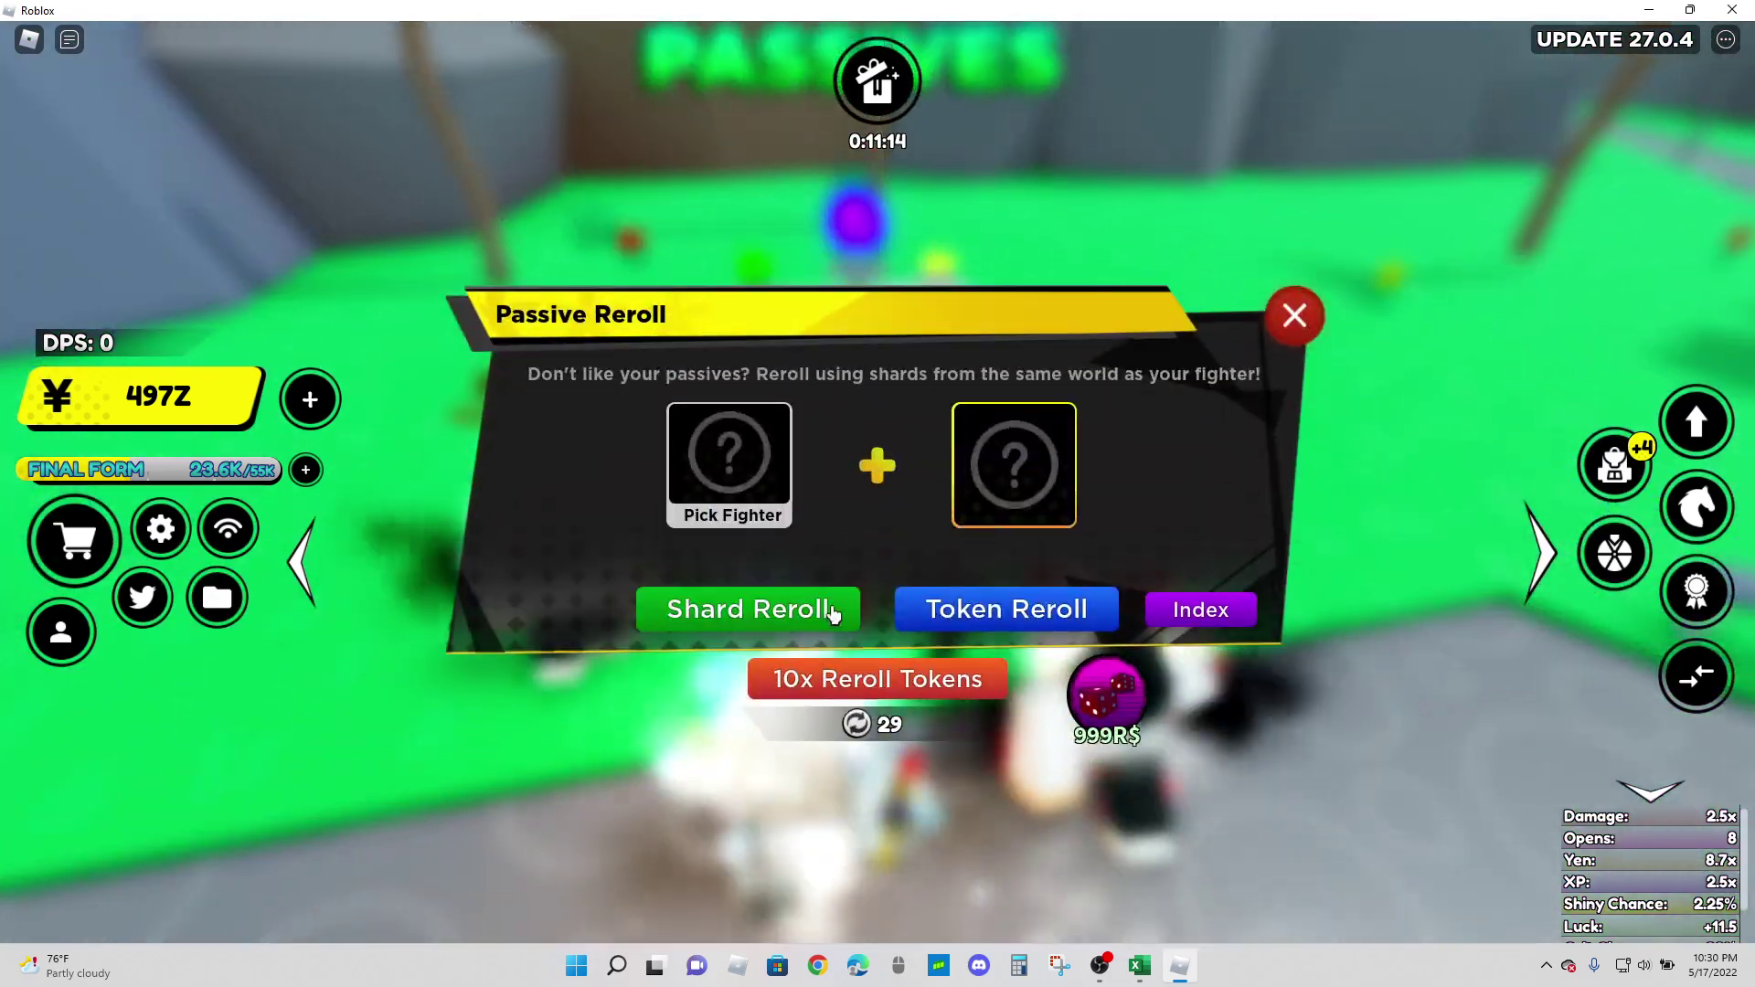
pyautogui.click(1197, 609)
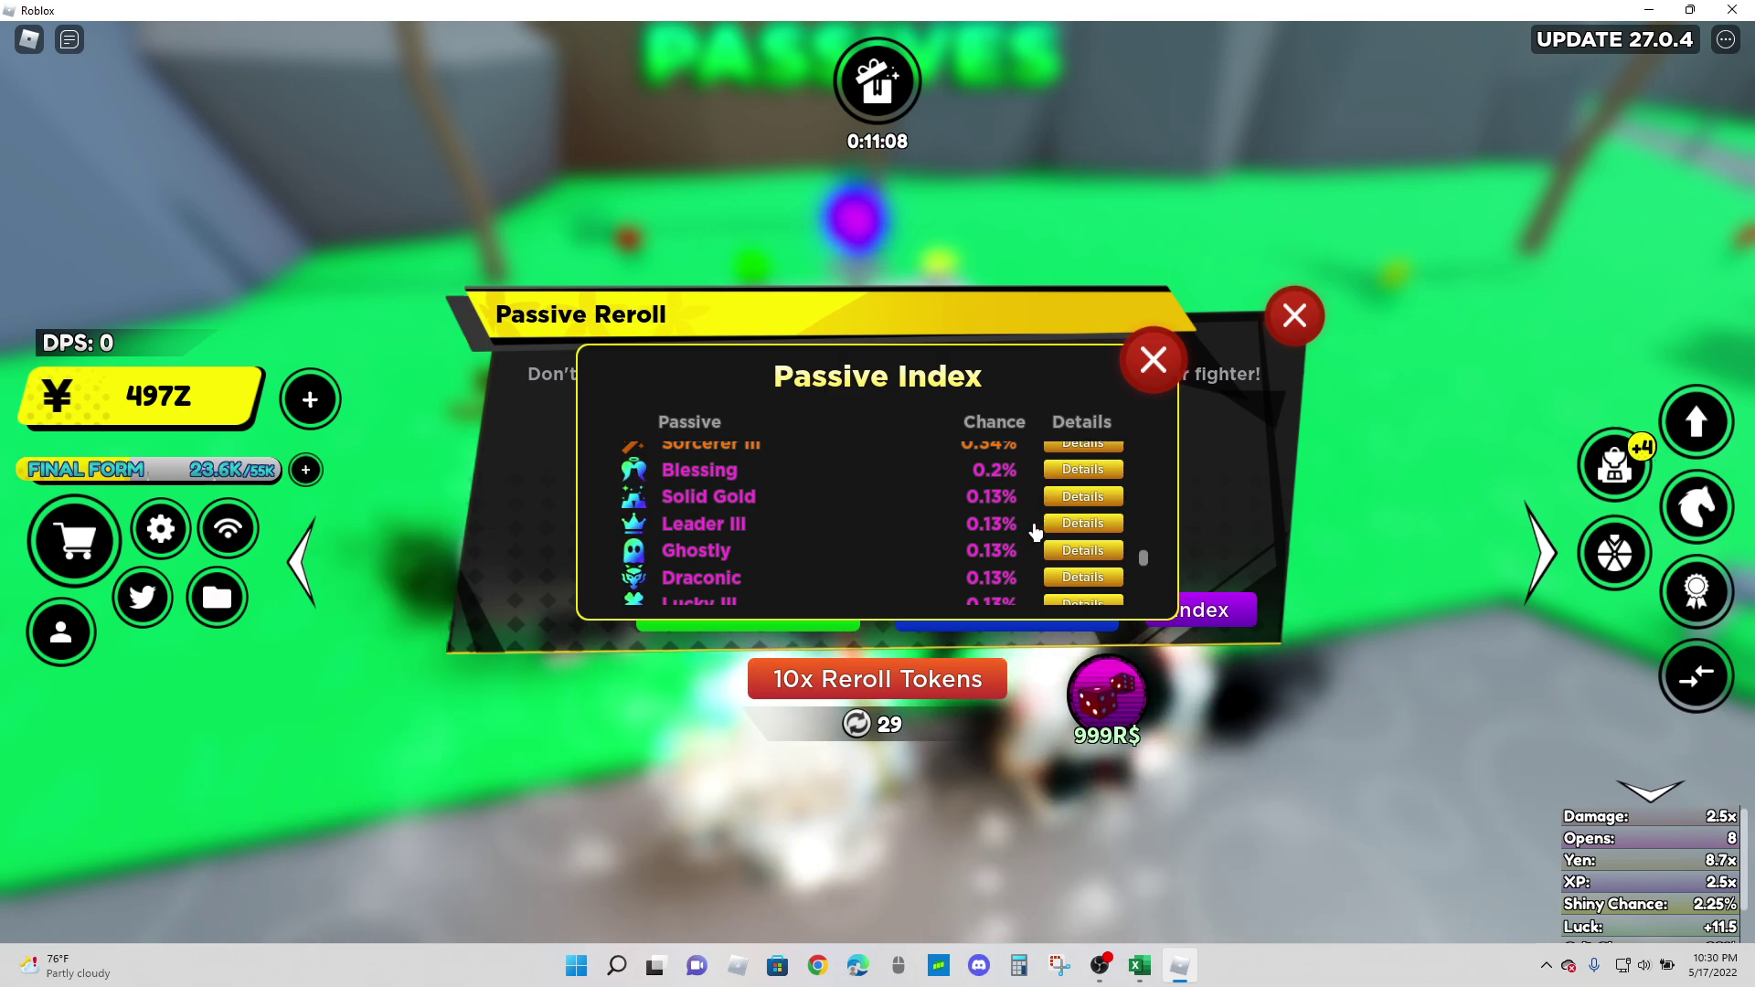
pyautogui.click(1153, 360)
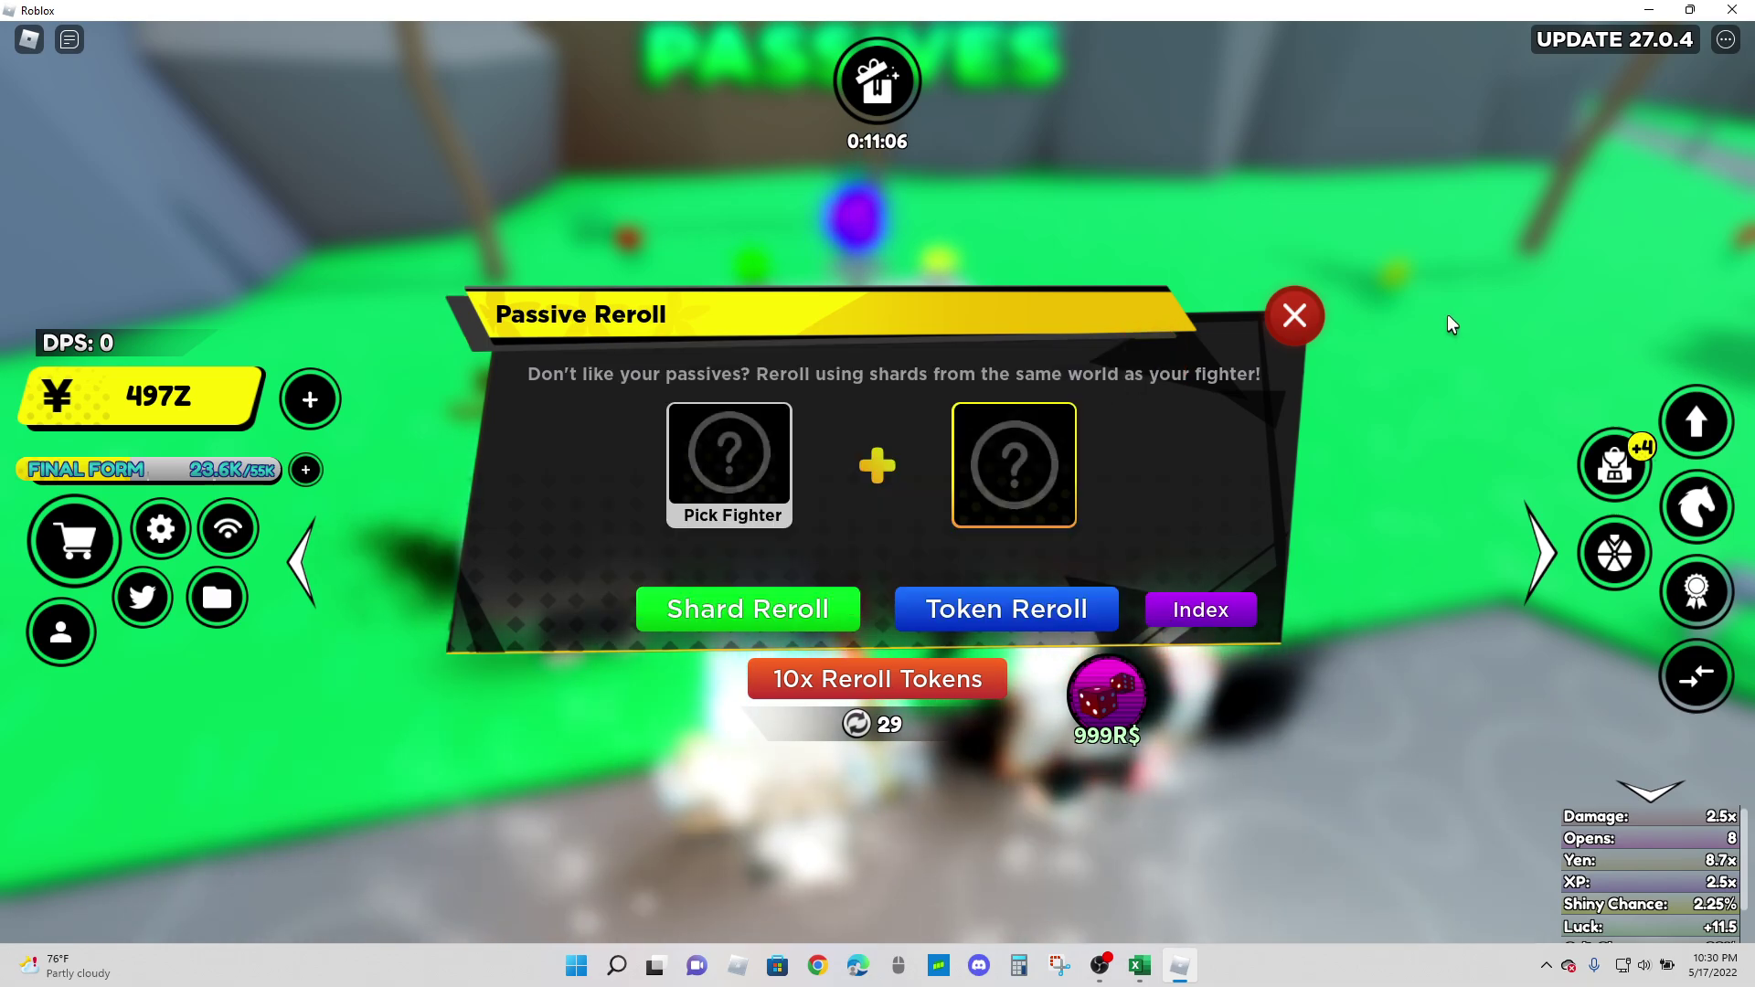
pyautogui.click(1295, 316)
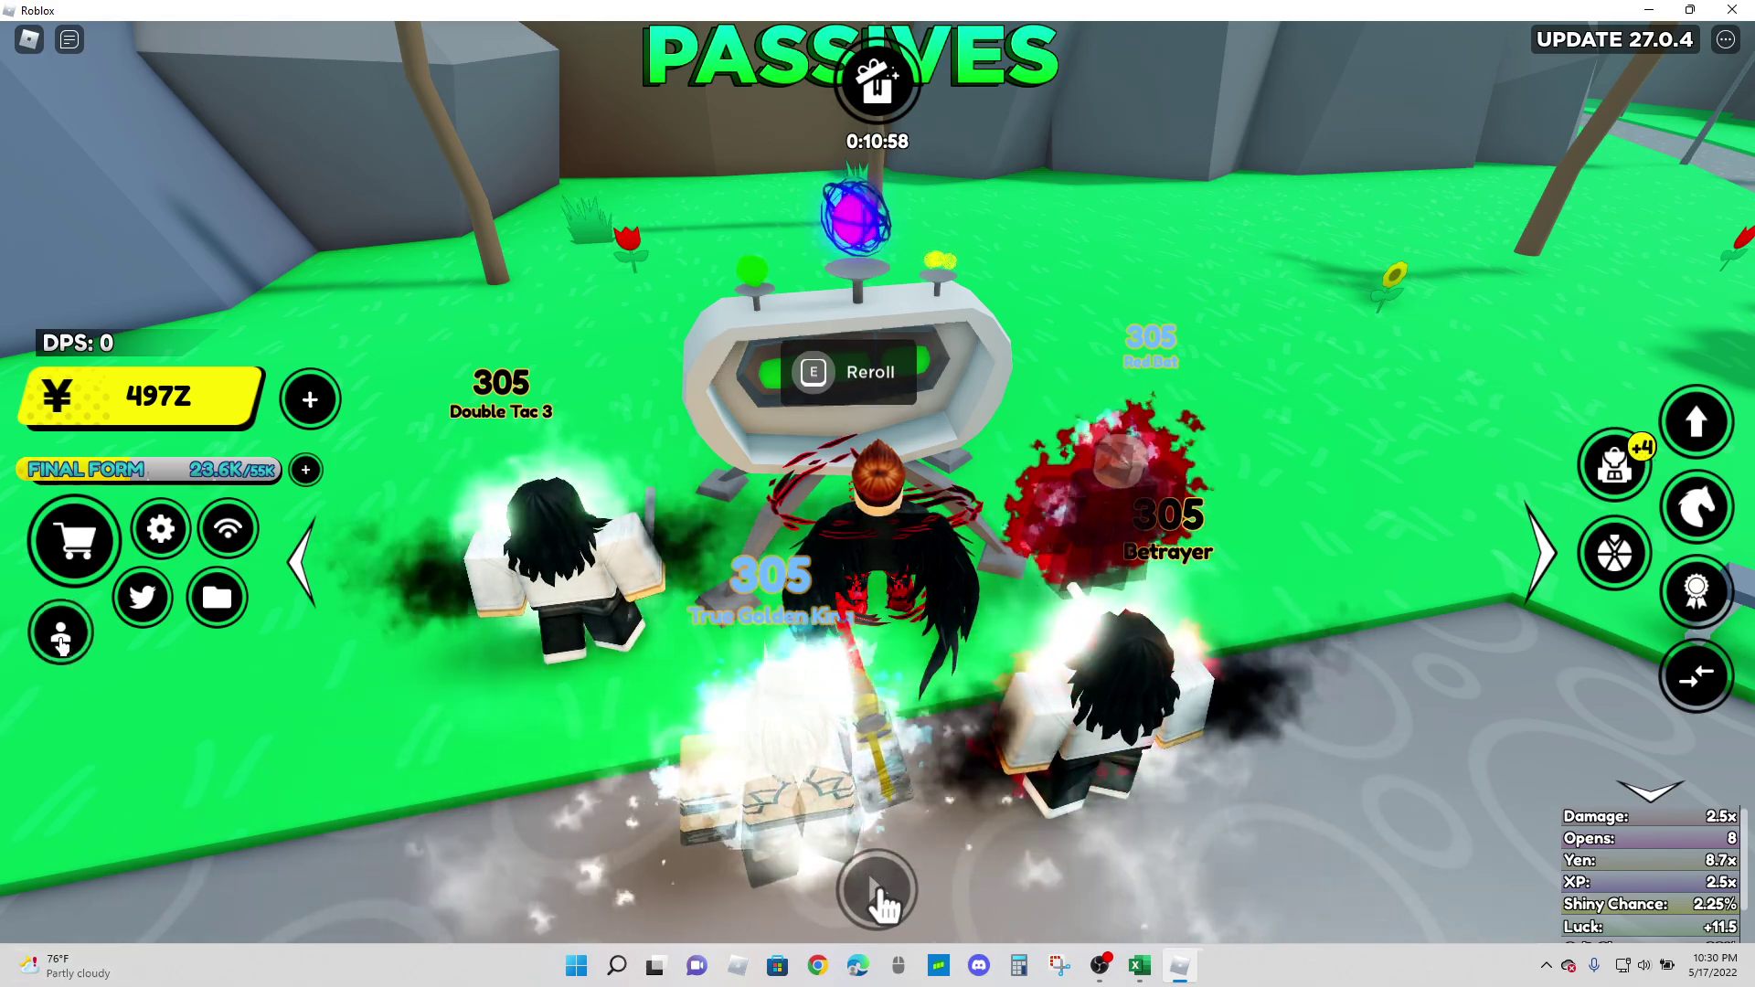
# Step: Open the fighter inventory and search it for 'blessing' fighters
pyautogui.press('f')
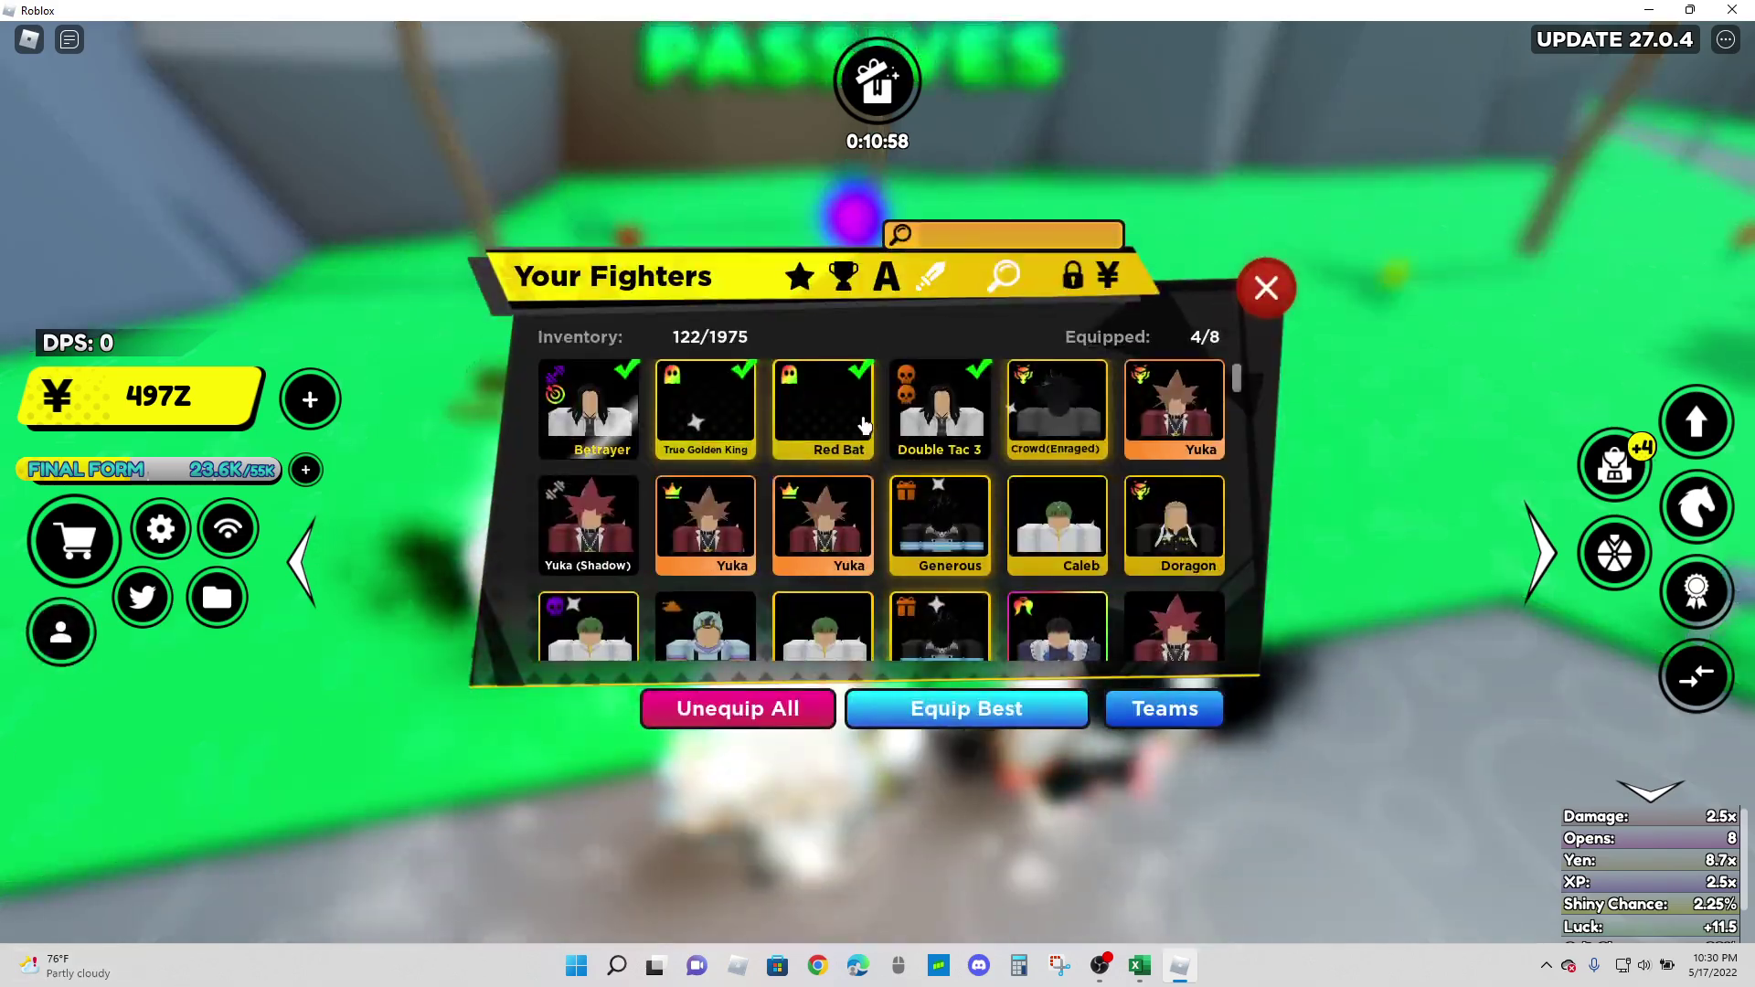
pyautogui.click(980, 236)
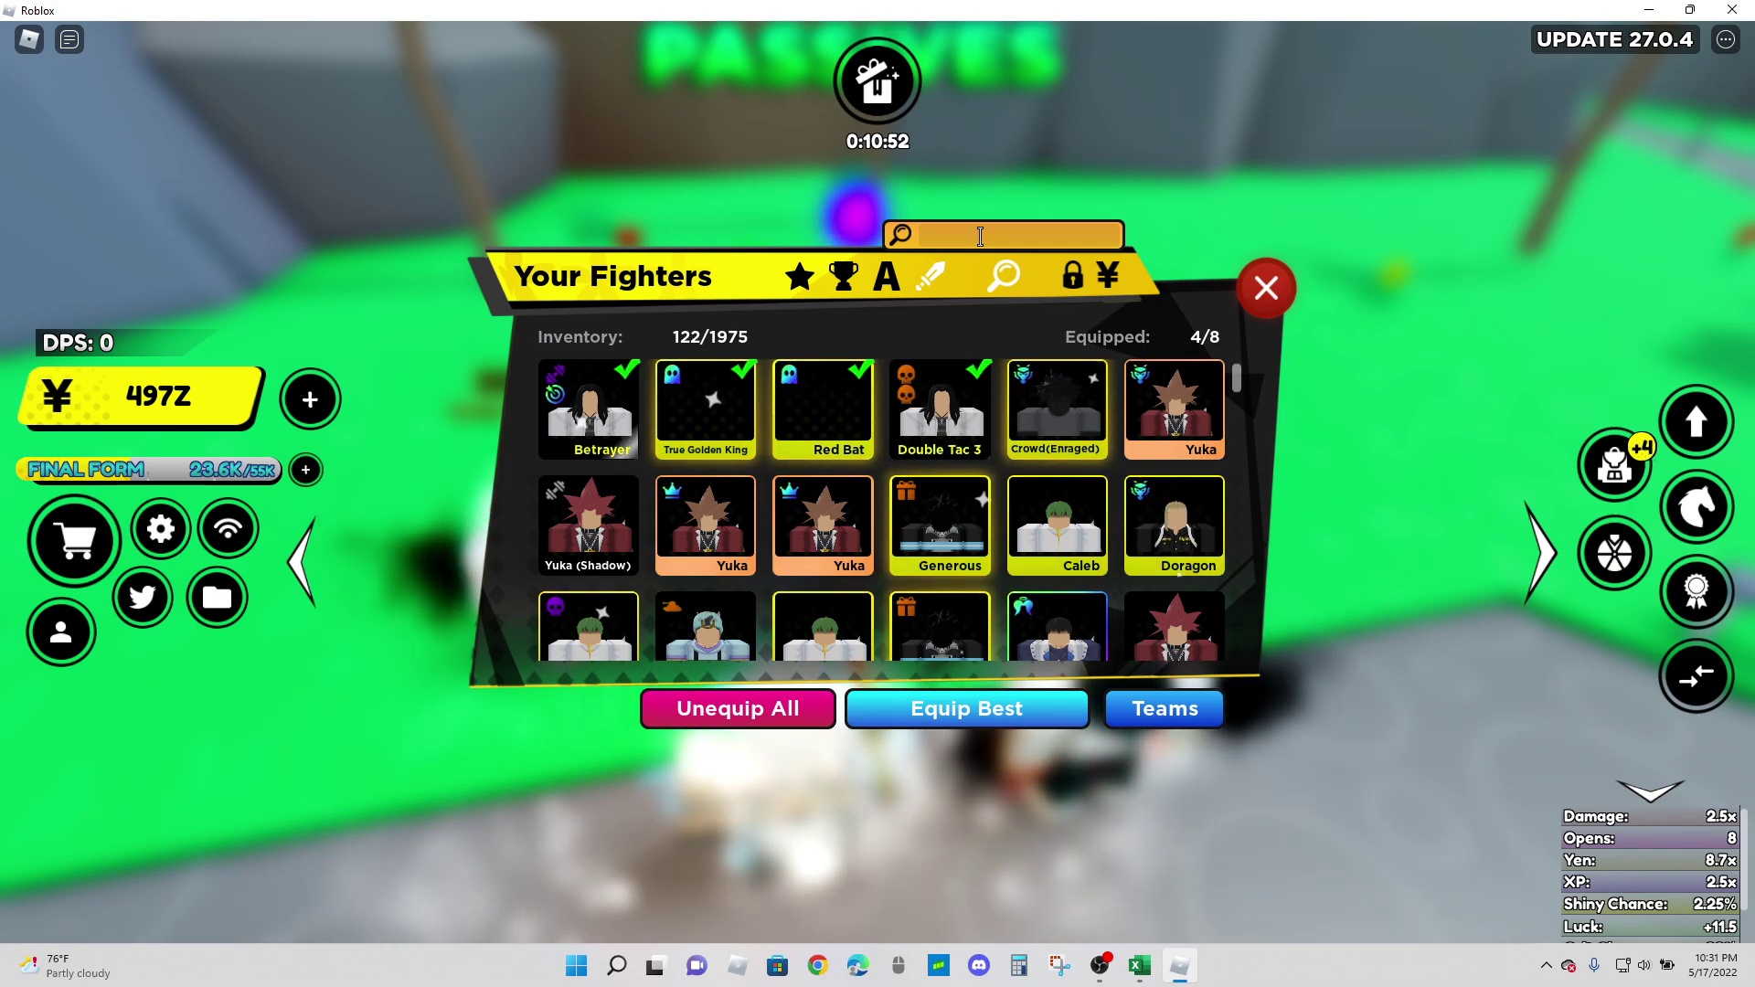
pyautogui.write('blessing')
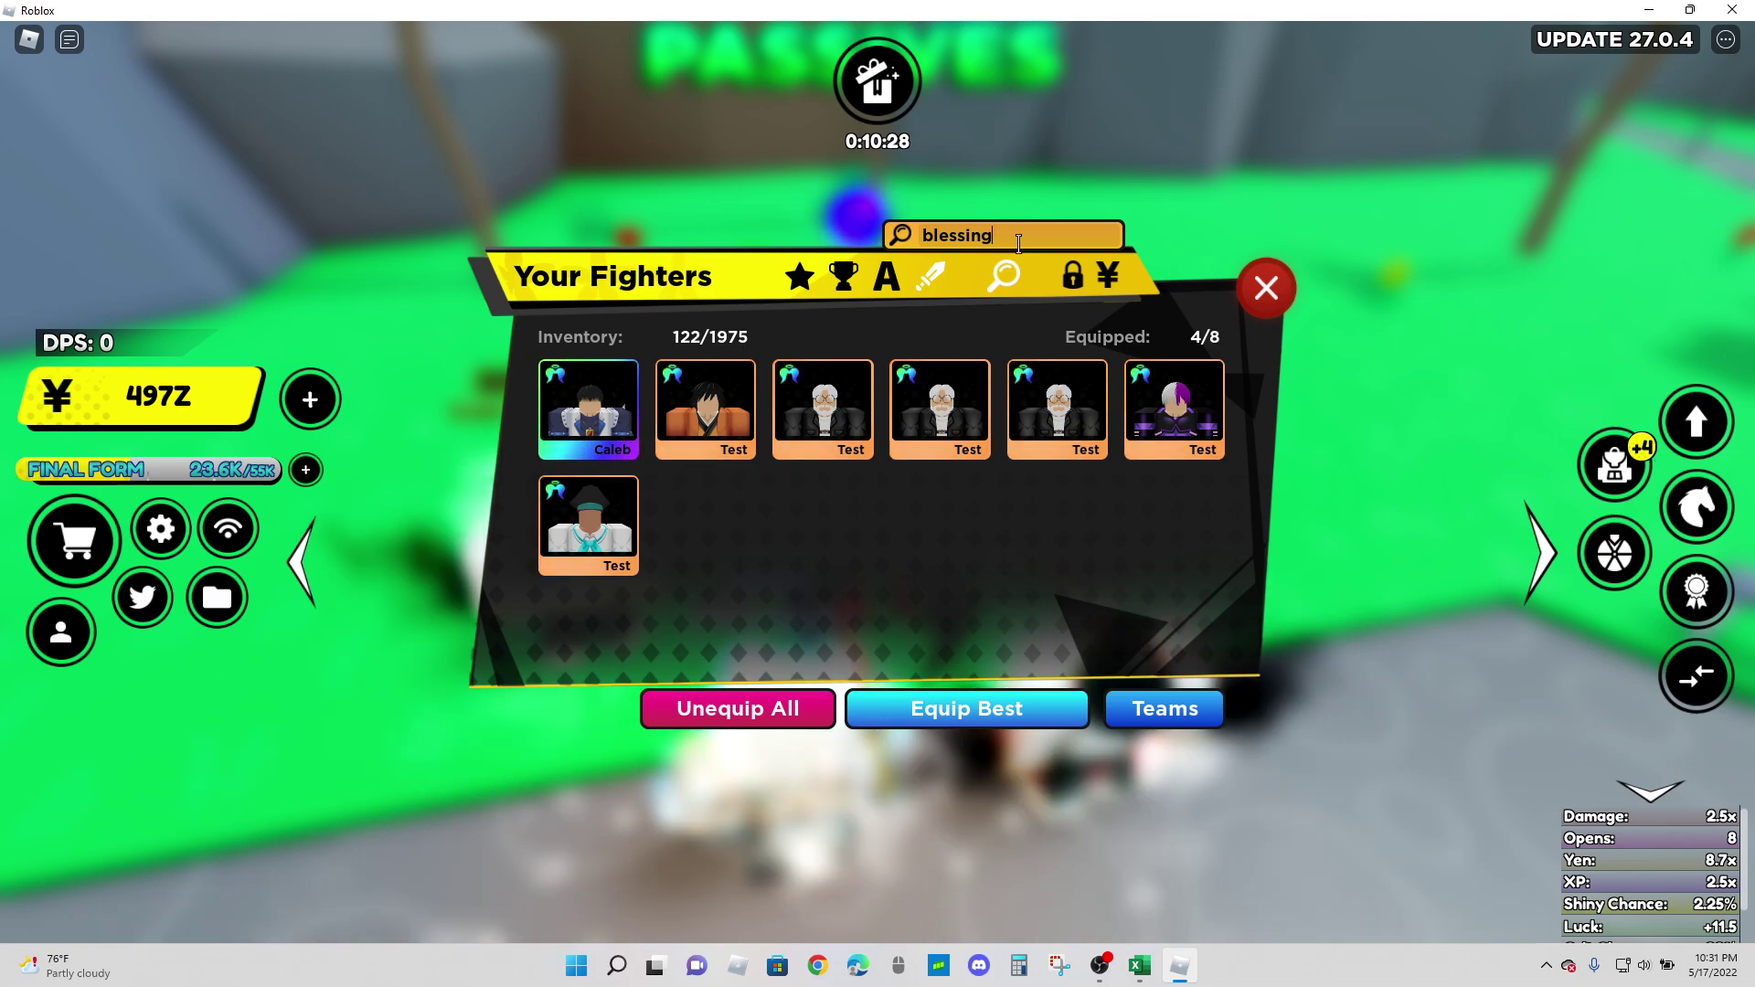
# Step: Search for 'solid', inspect the Solid Gold Monk's passive details, then clear the search
pyautogui.hotkey('ctrl', 'a')
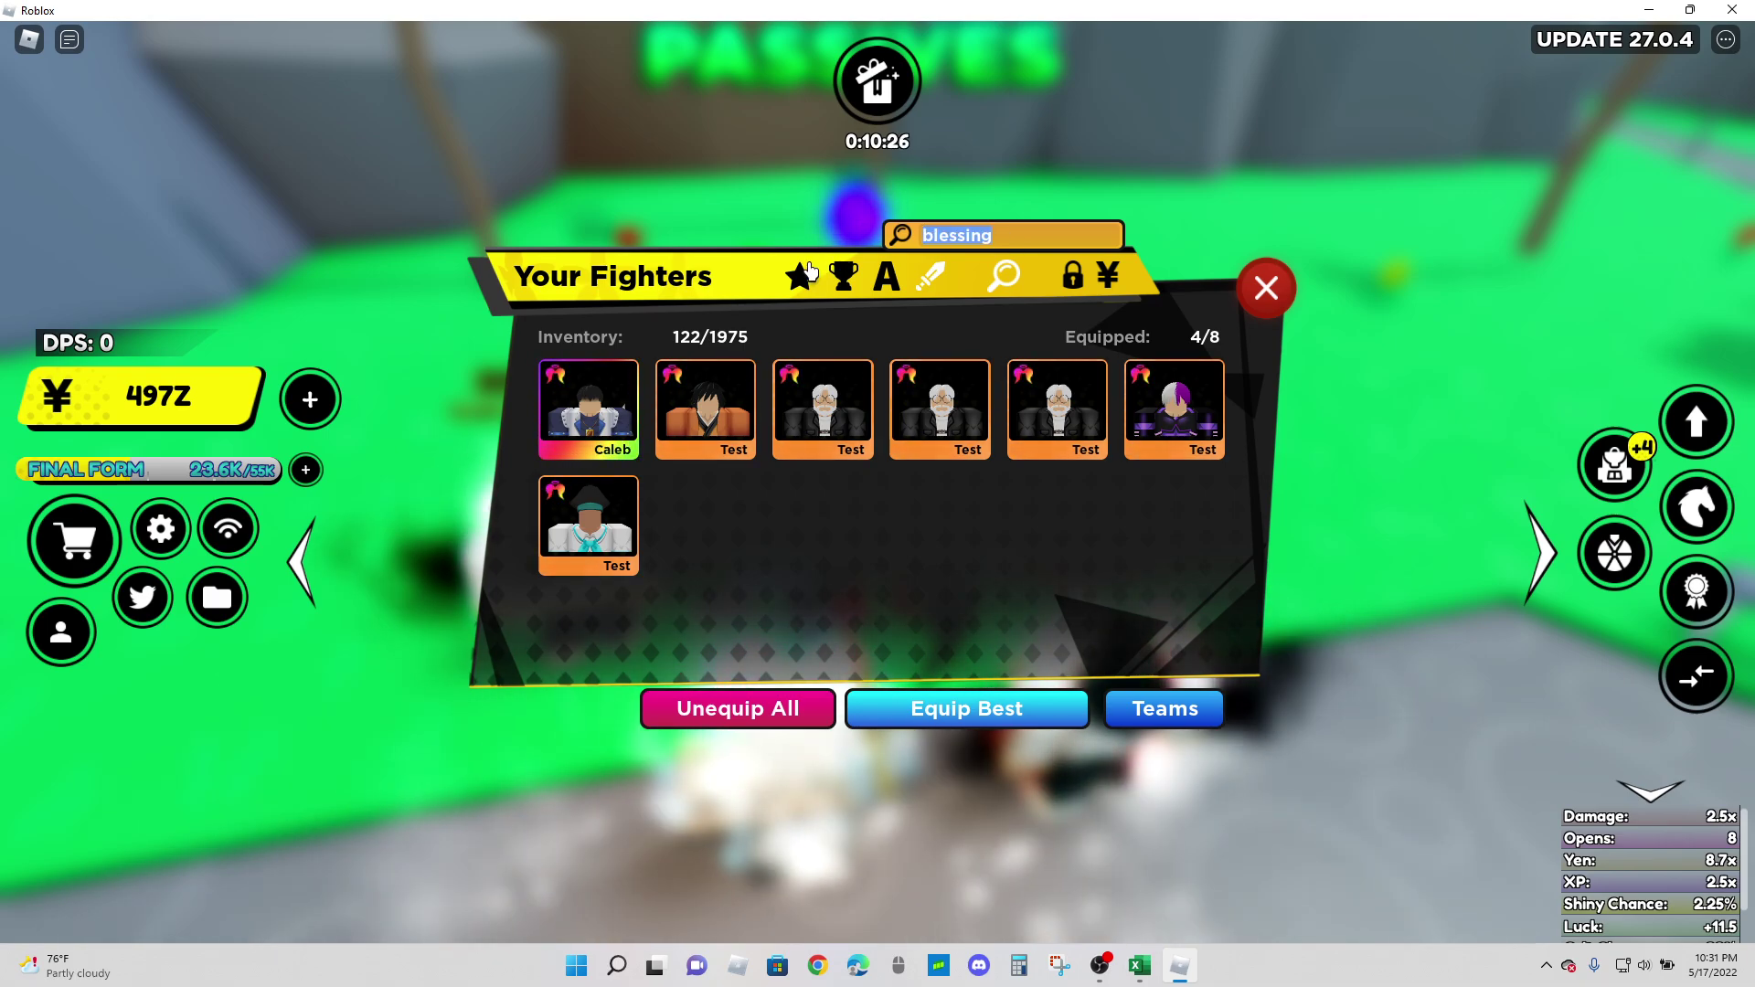
pyautogui.write('solid')
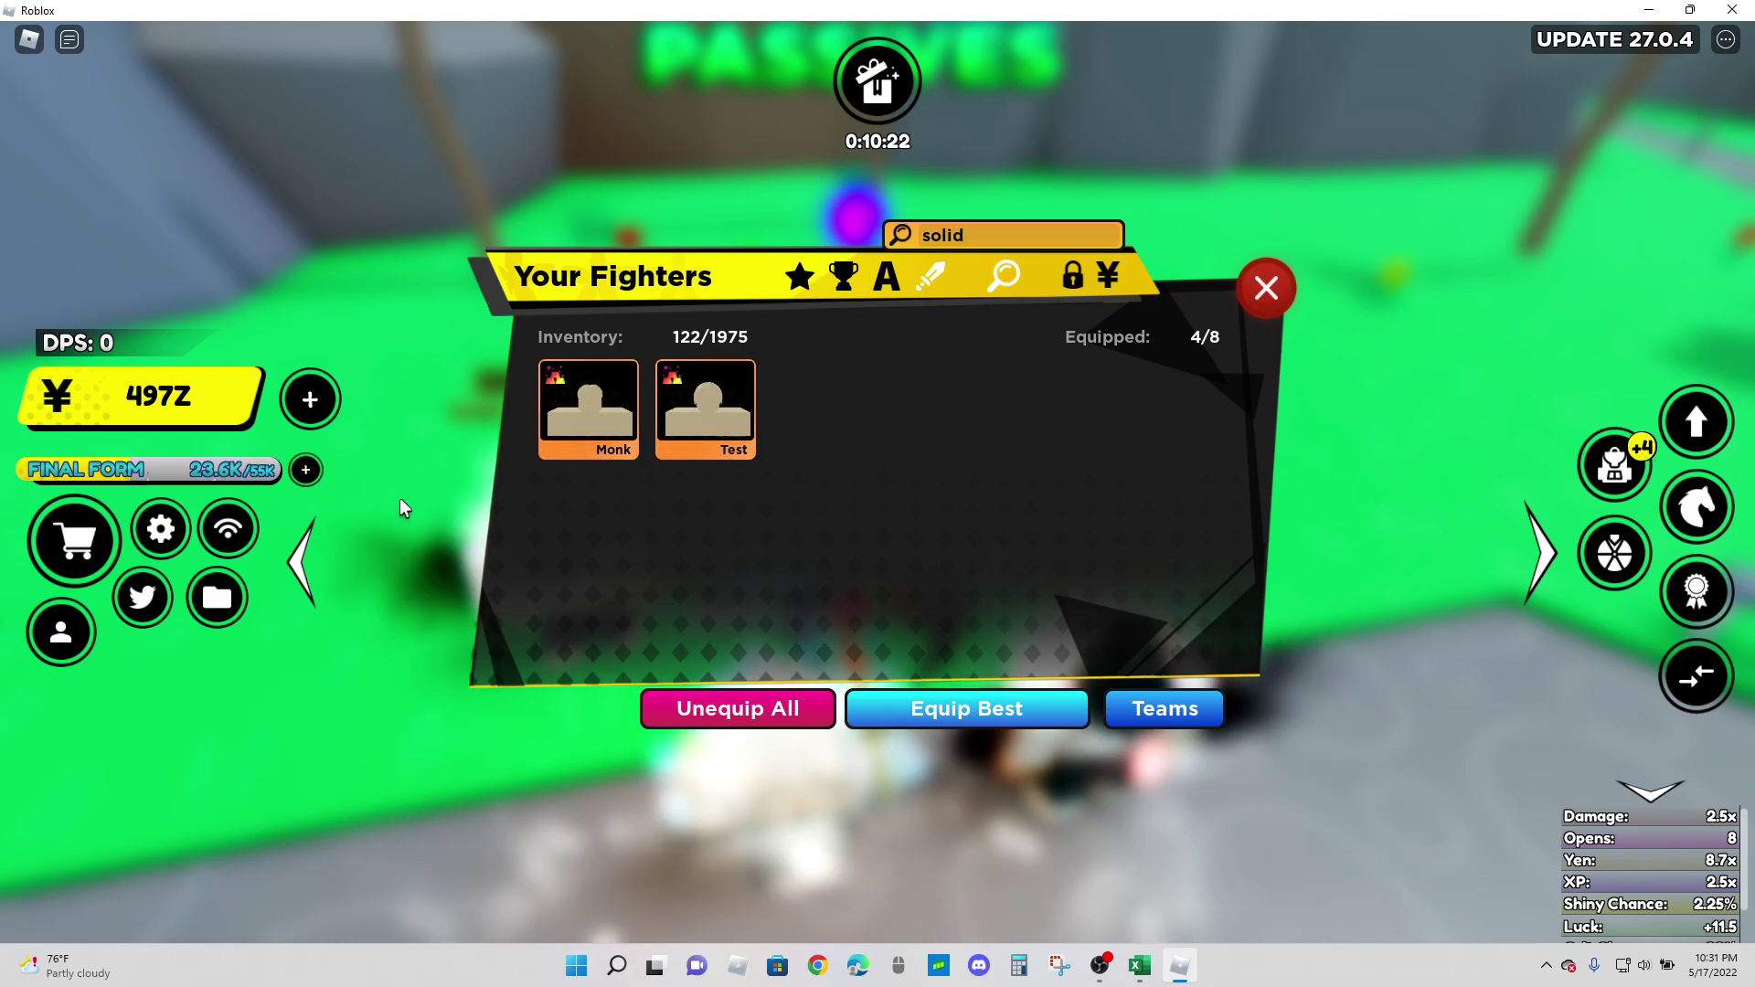
pyautogui.click(591, 436)
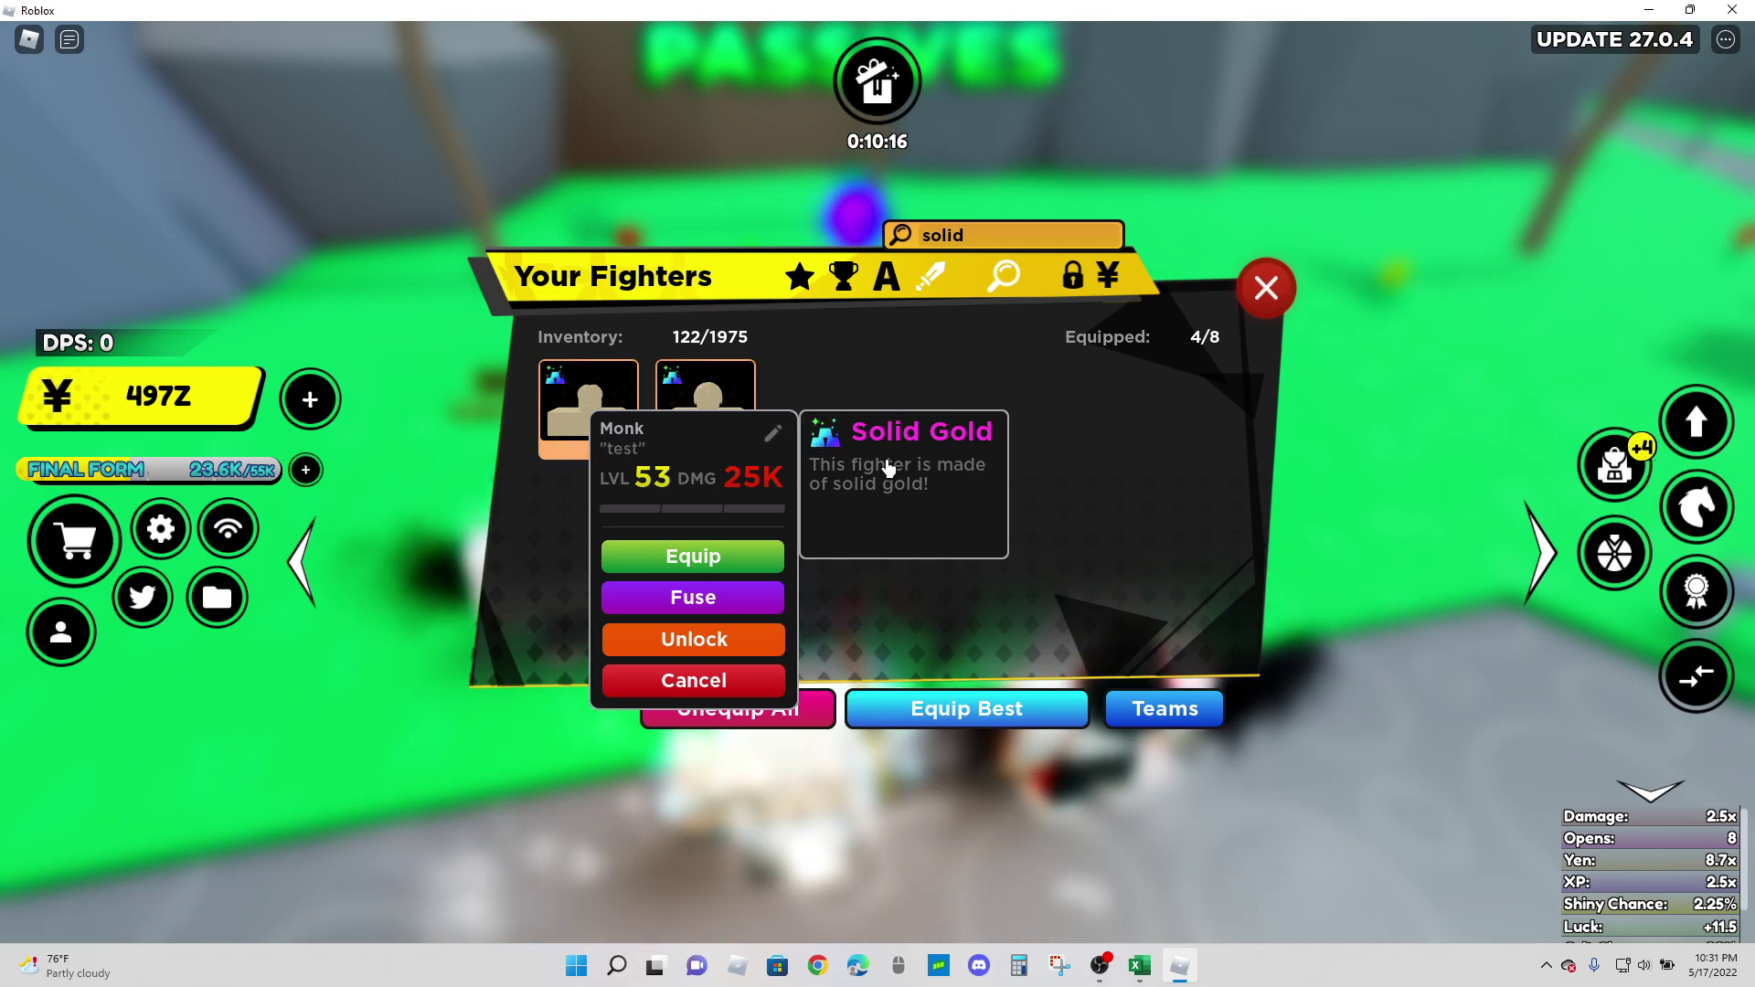
pyautogui.click(722, 682)
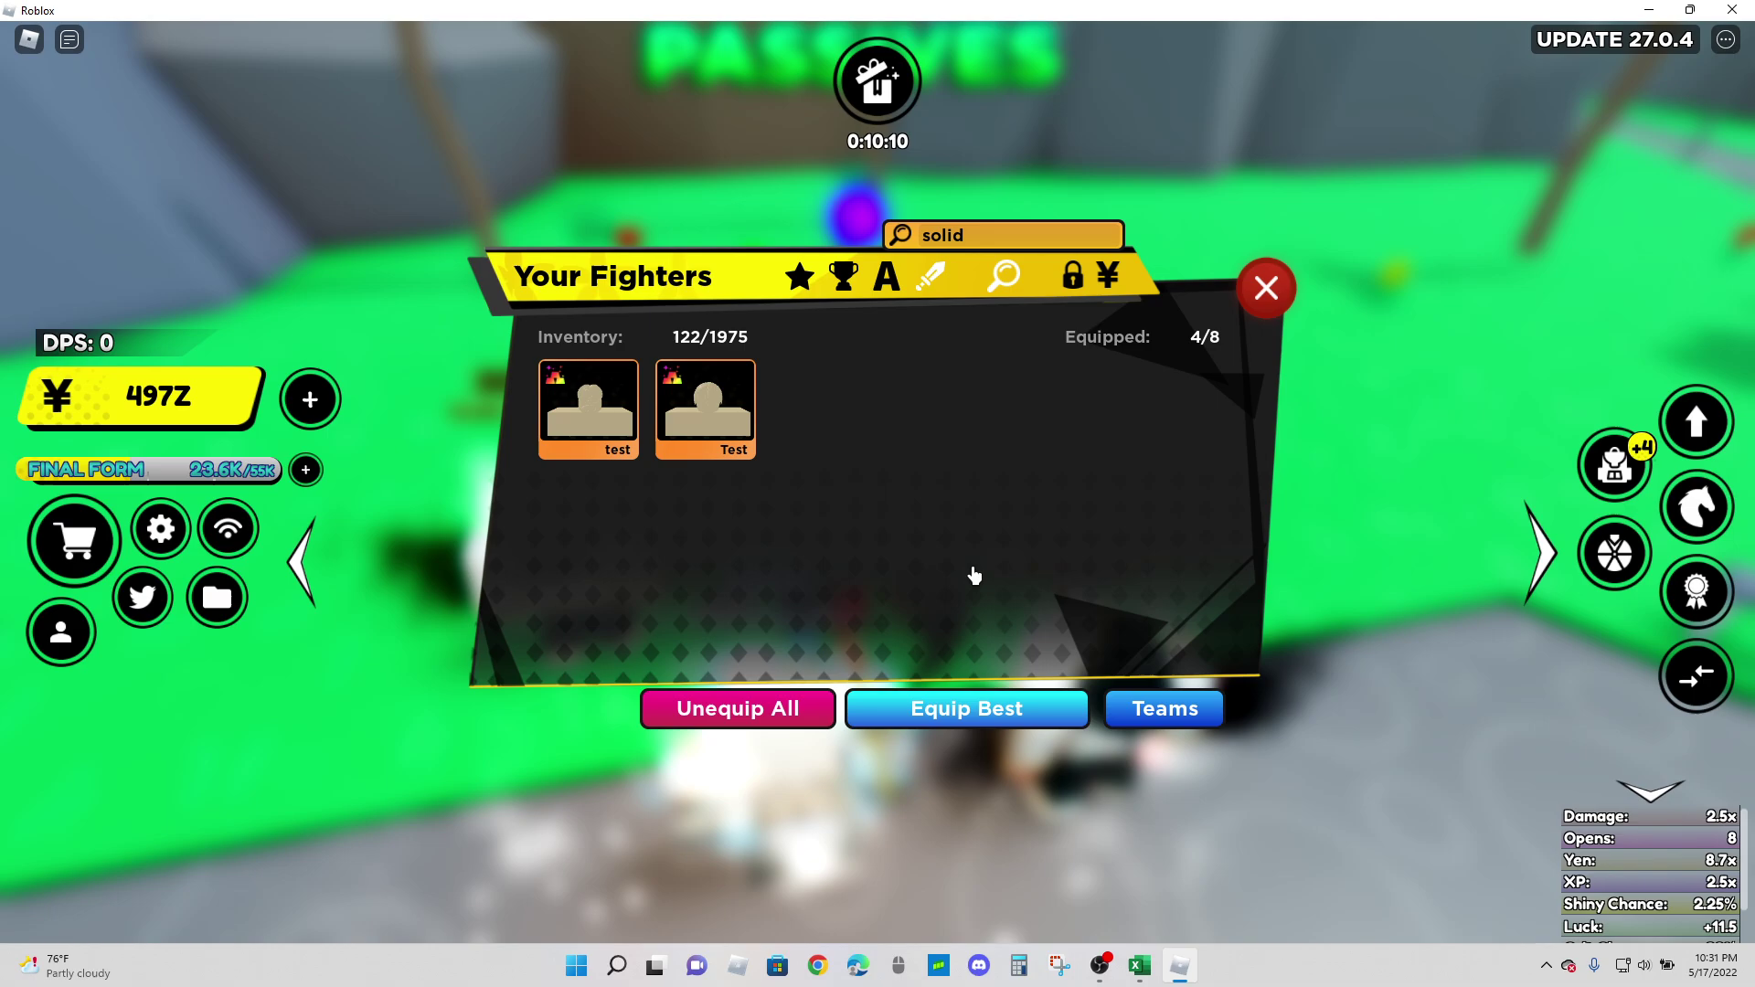
pyautogui.click(985, 237)
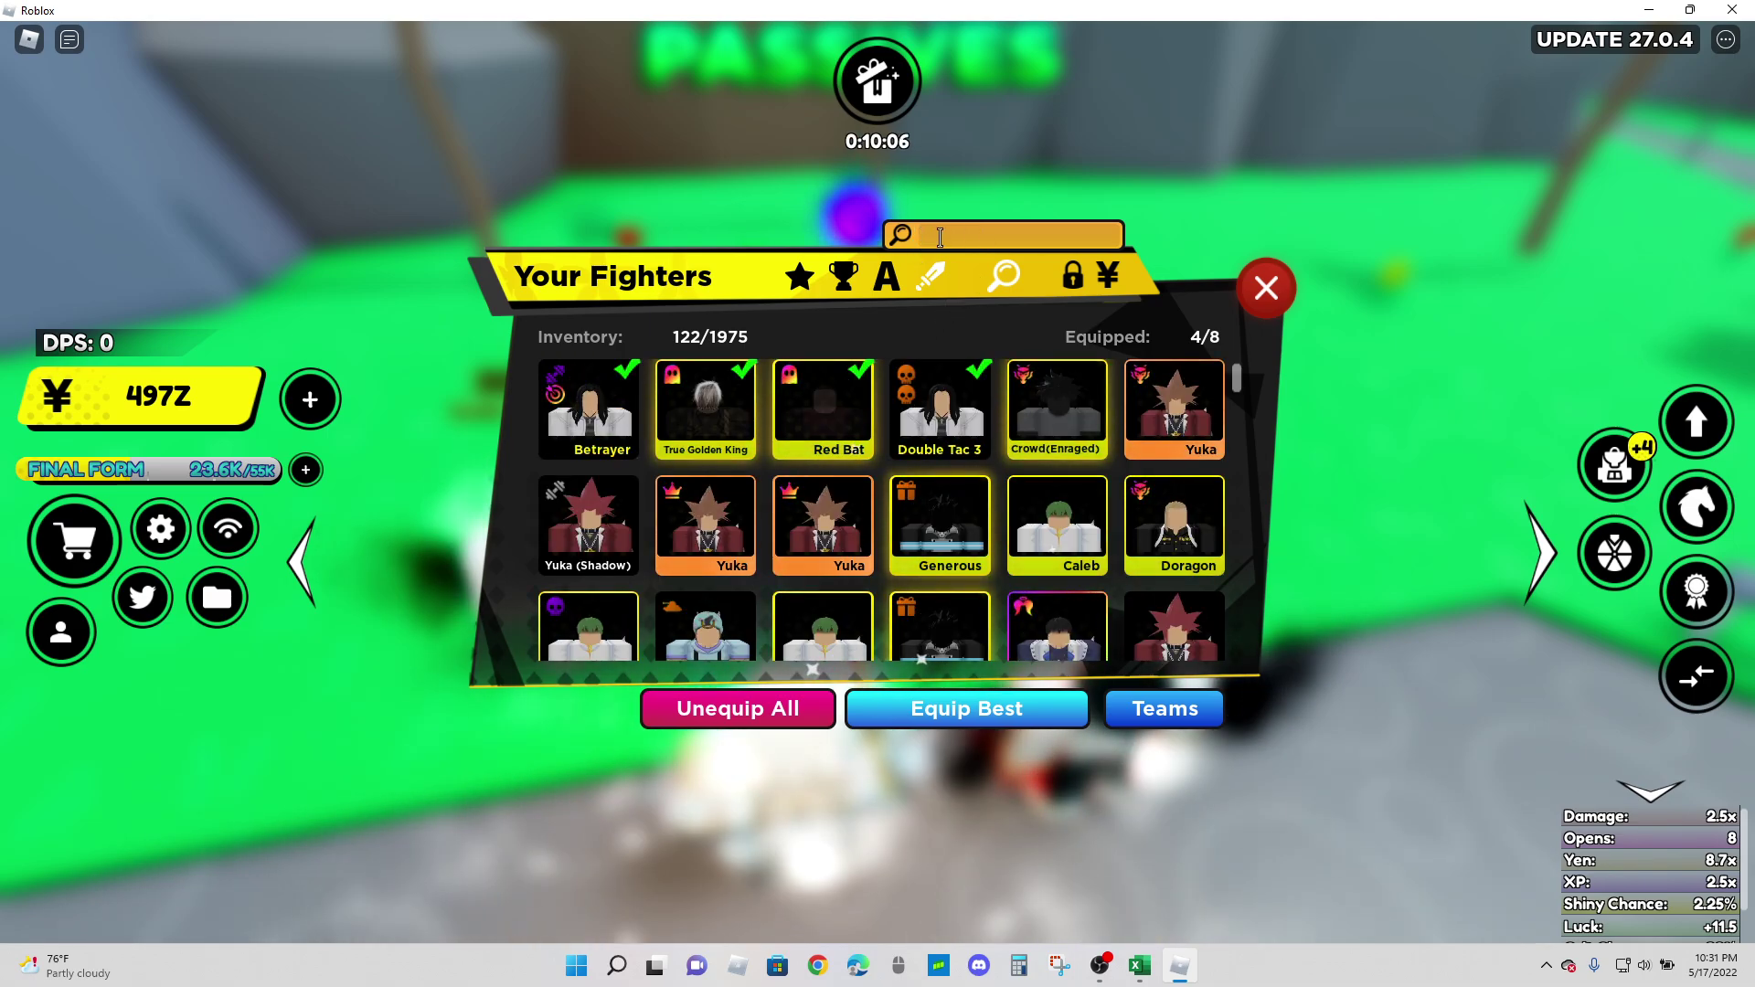
# Step: Filter the fighter inventory by 'leader', leaving nine Leader-passive fighters
pyautogui.write('leader')
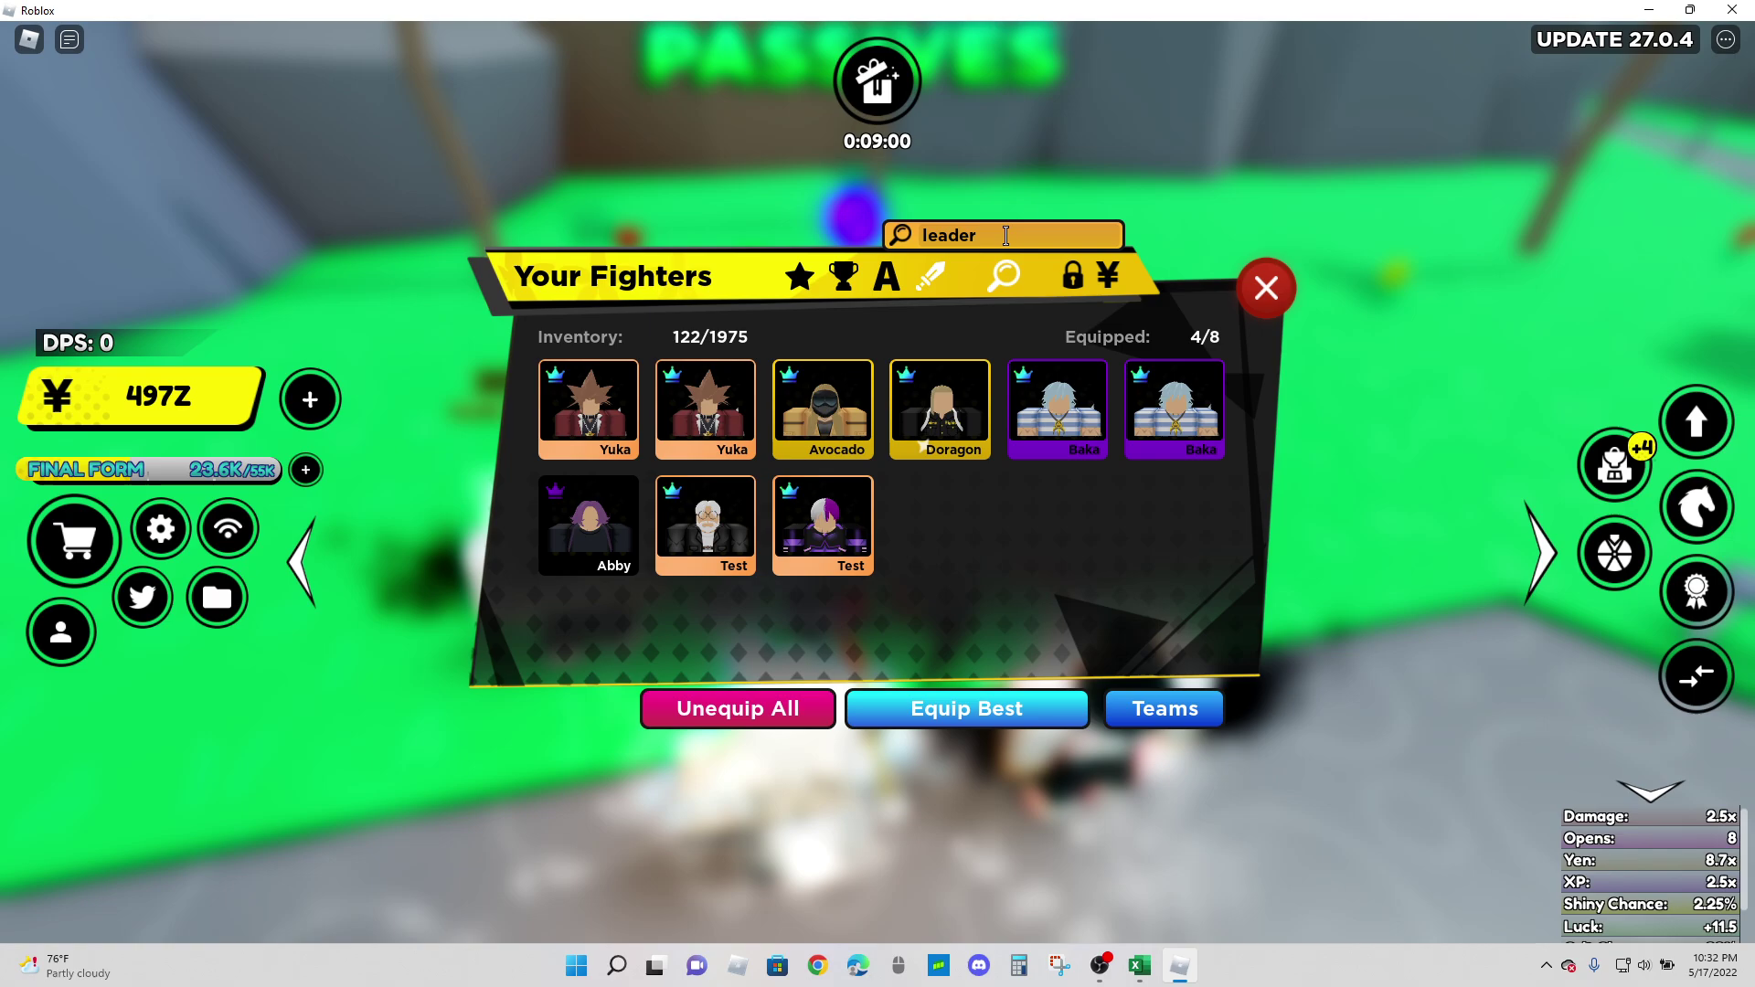
# Step: Replace the leader search with 'ghostly', then delete that search too
pyautogui.press('BackSpace')
pyautogui.press('BackSpace')
pyautogui.press('BackSpace')
pyautogui.press('BackSpace')
pyautogui.press('BackSpace')
pyautogui.press('BackSpace')
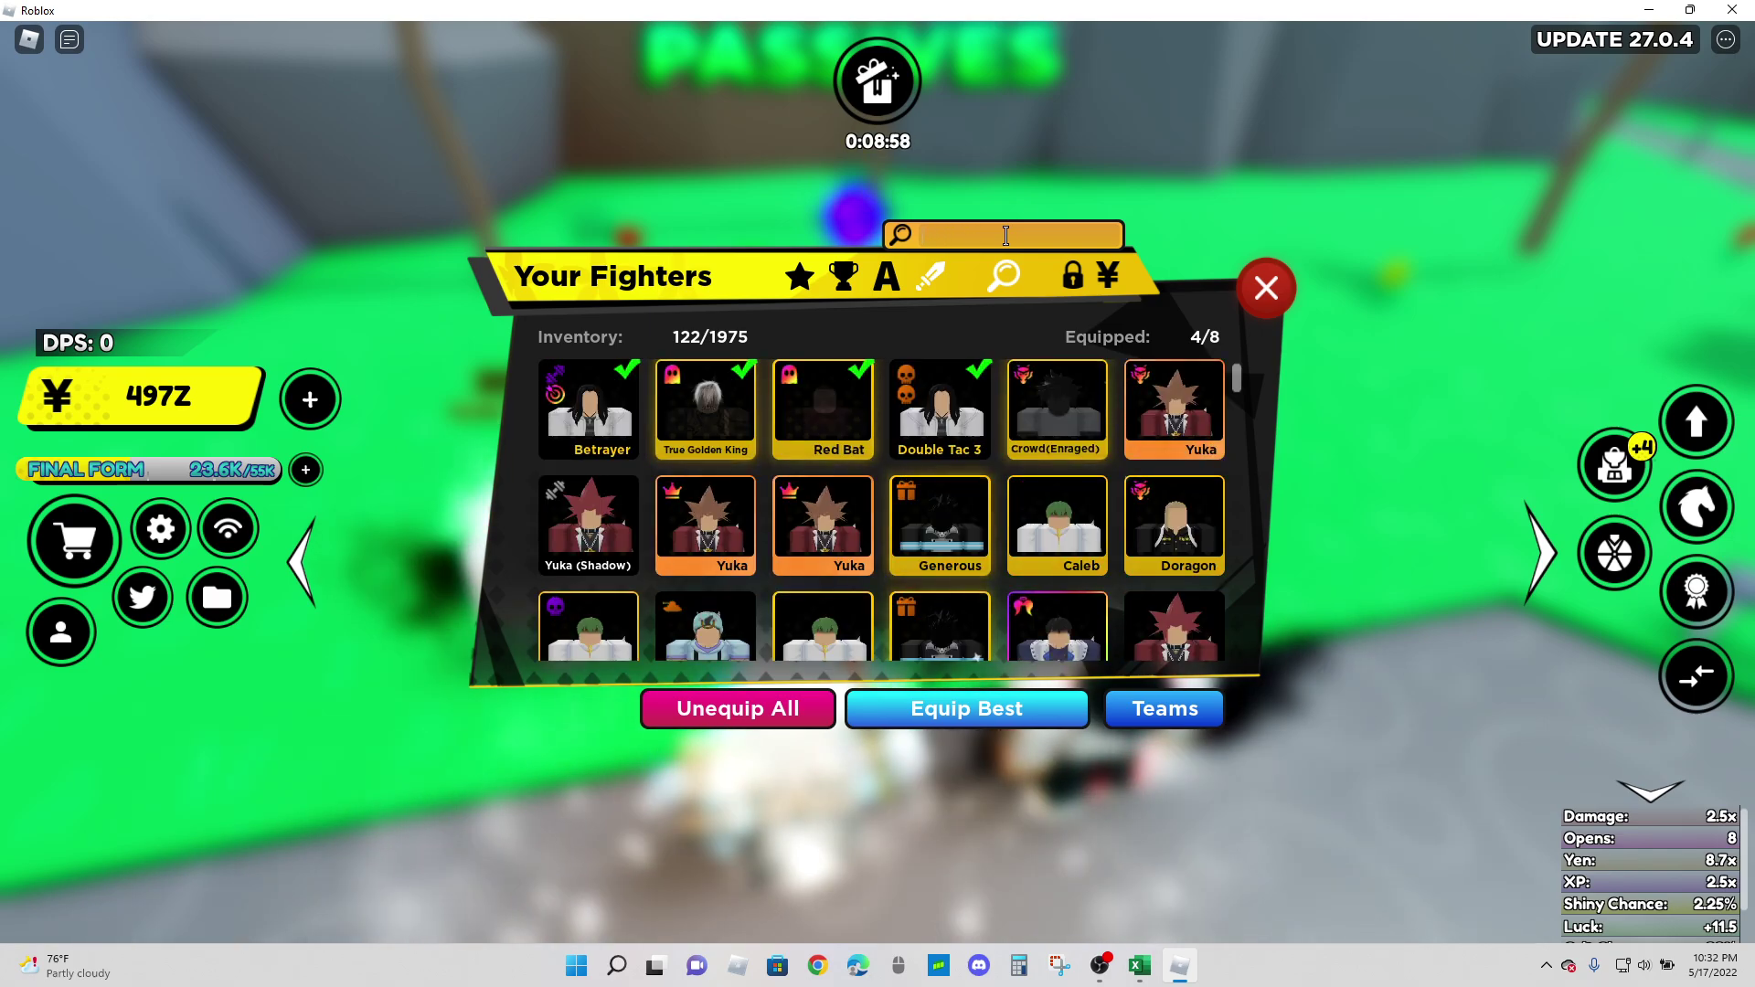
pyautogui.write('ghostly')
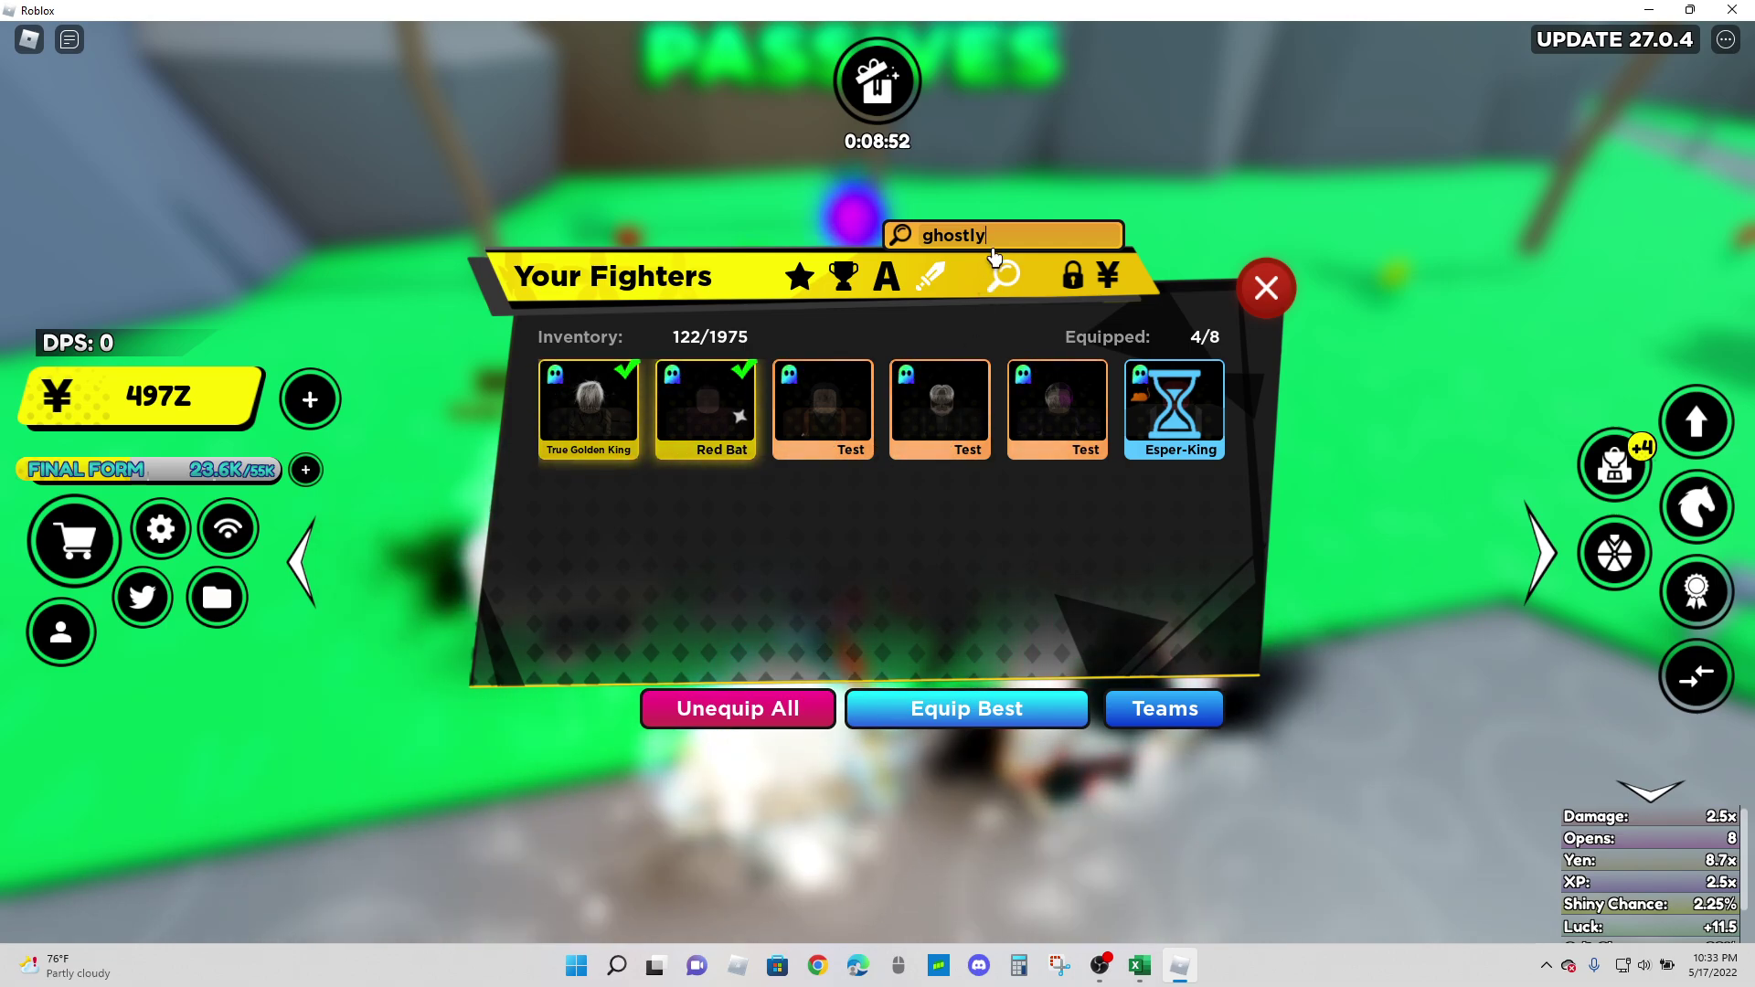
pyautogui.moveTo(1000, 243); pyautogui.dragTo(922, 241)
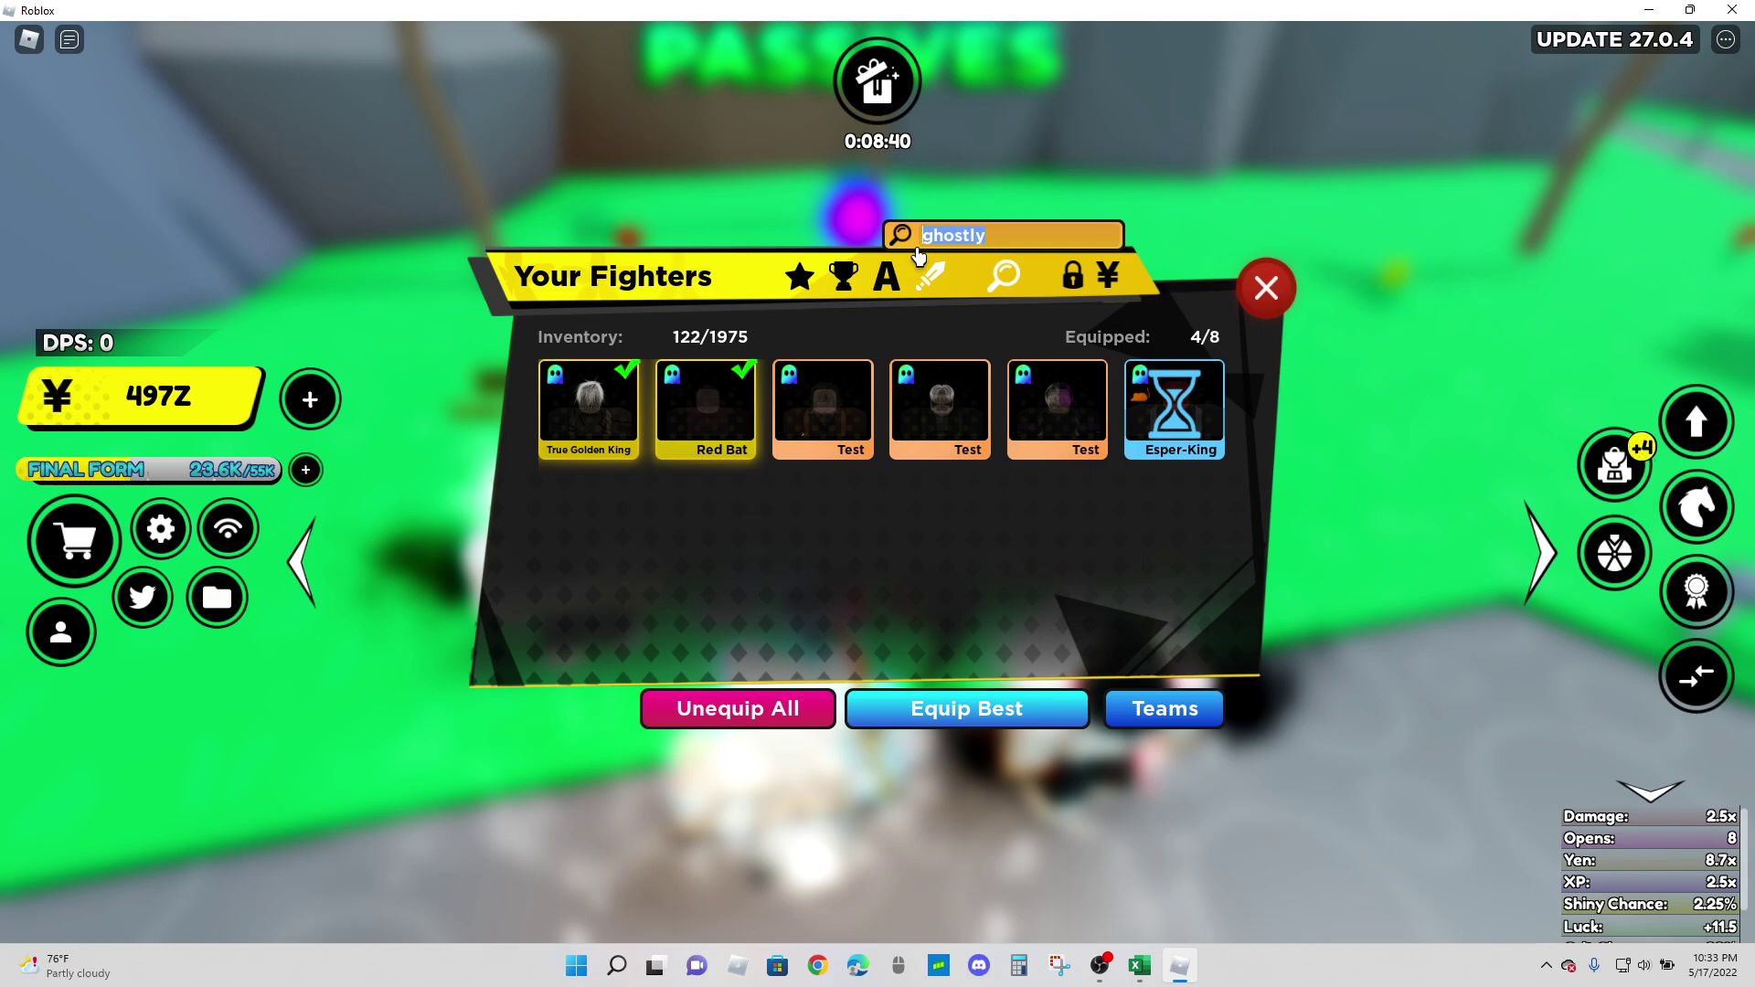
pyautogui.press('BackSpace')
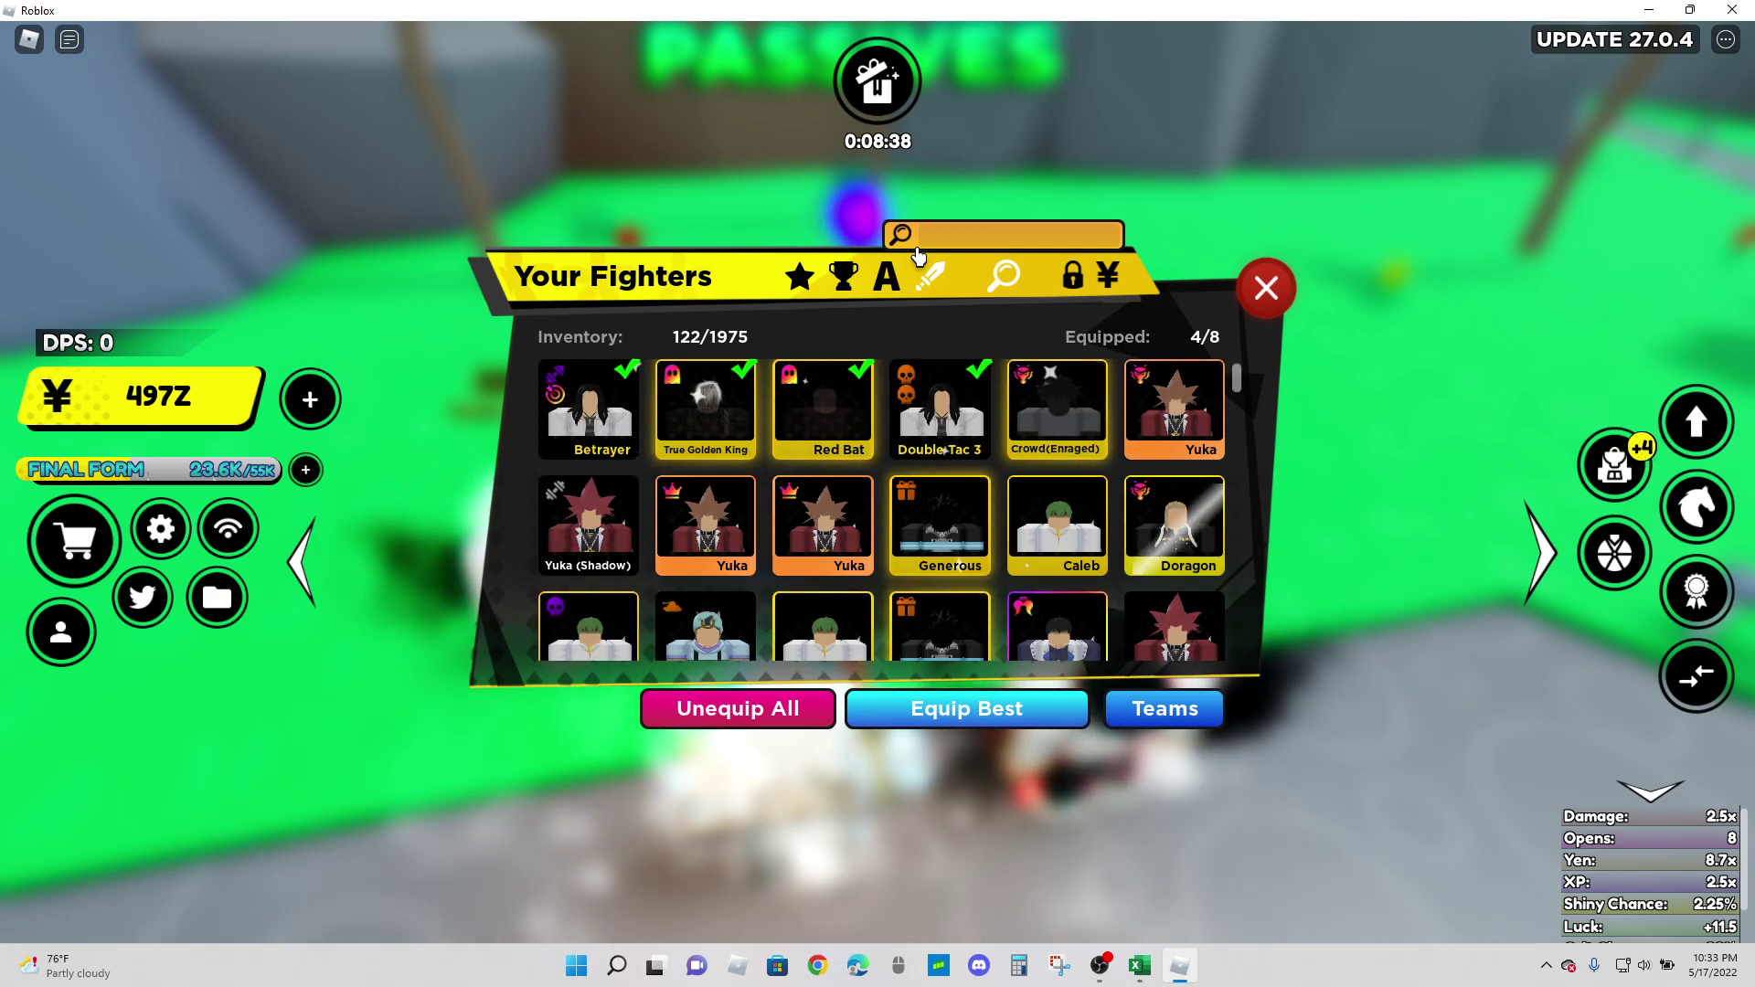
# Step: Search 'draconic', inspect Joceline's Draconic passive, then clear the filter
pyautogui.write('draconic')
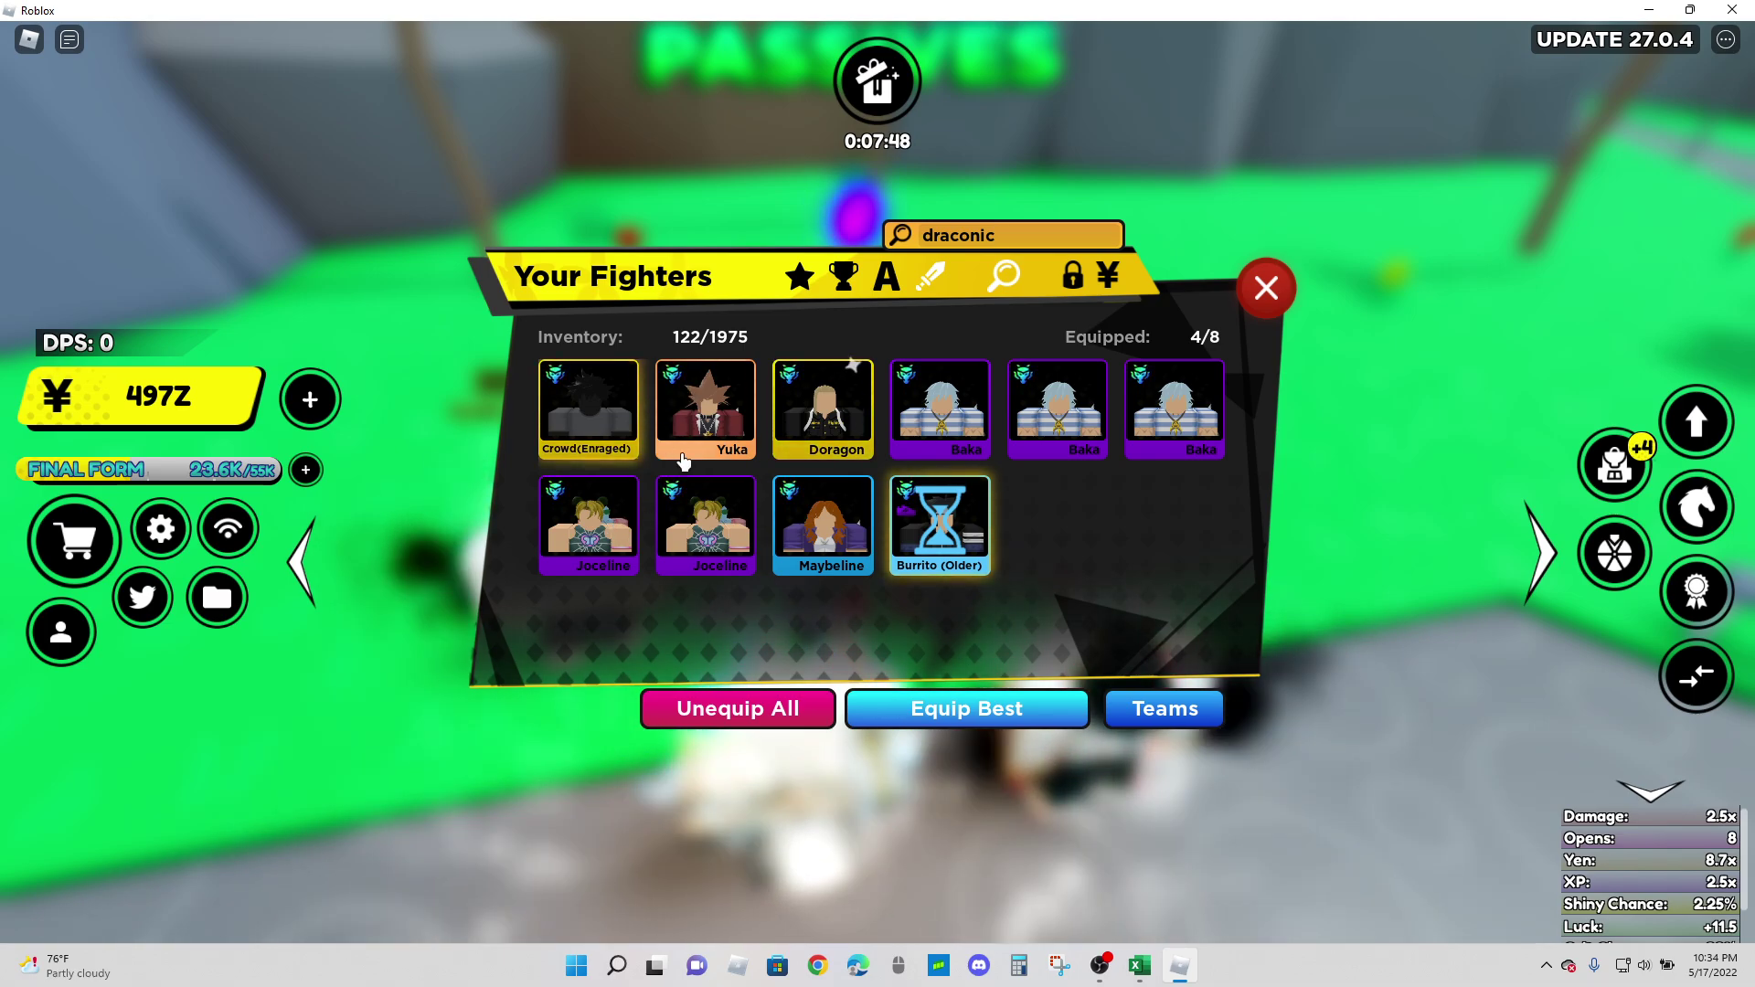
pyautogui.click(764, 519)
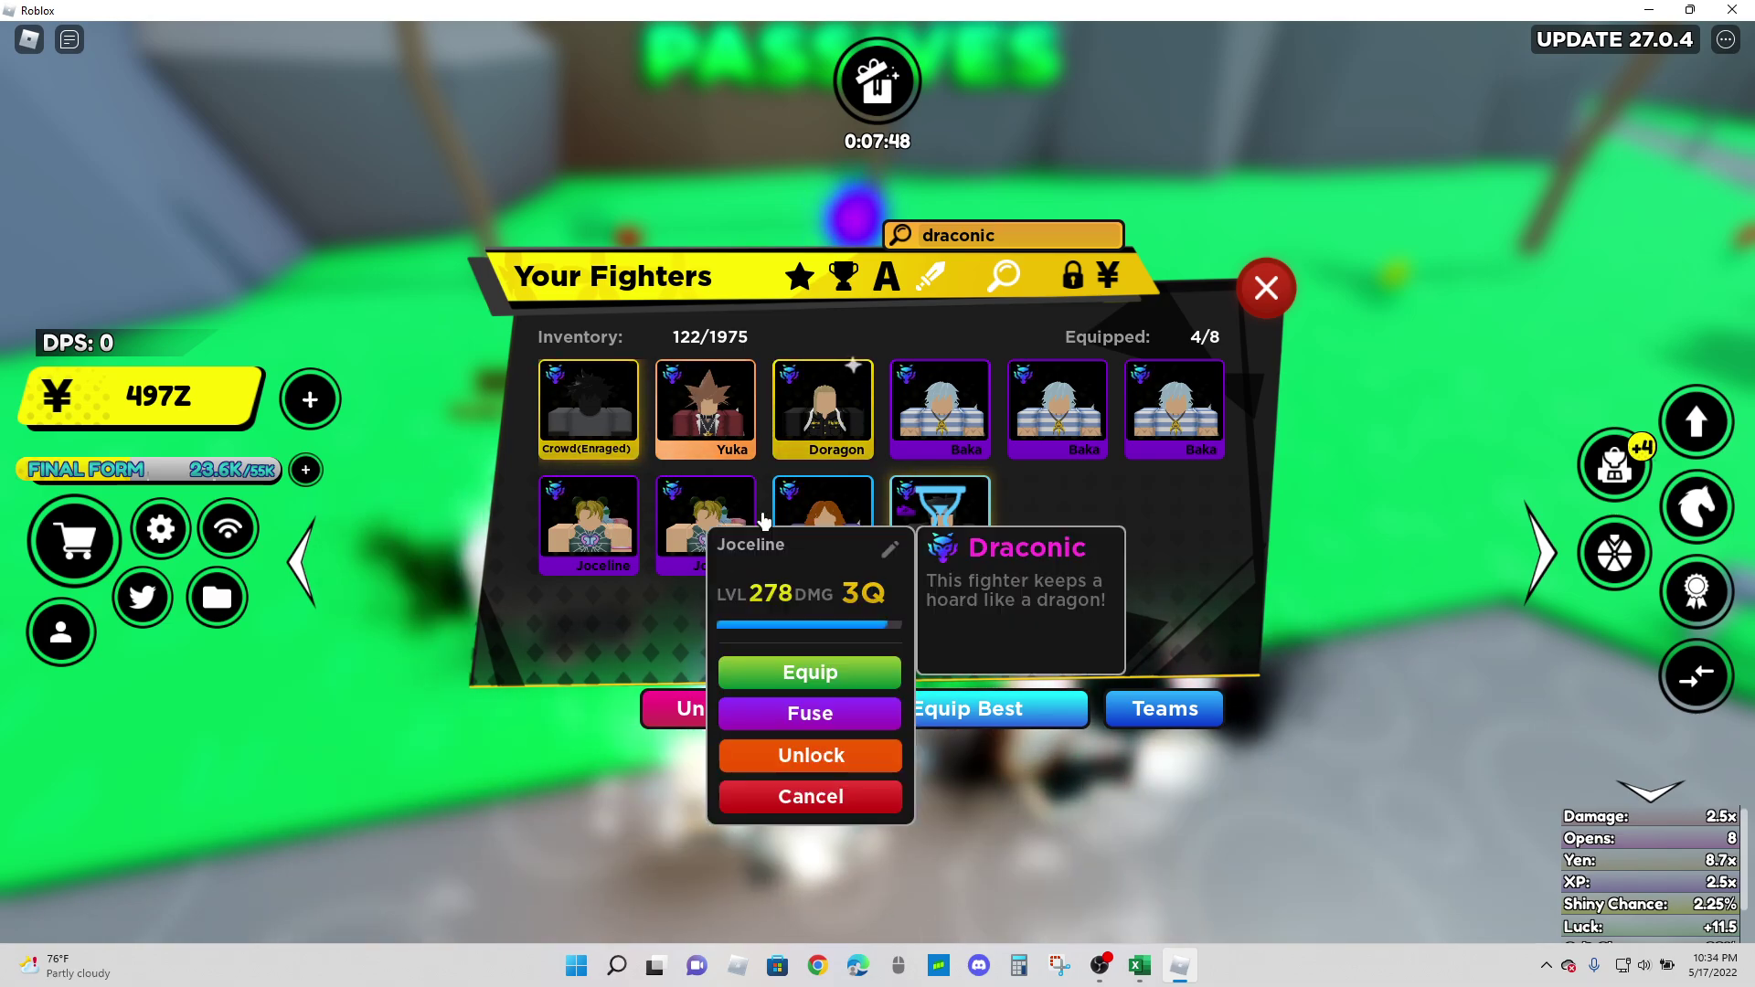
pyautogui.click(687, 547)
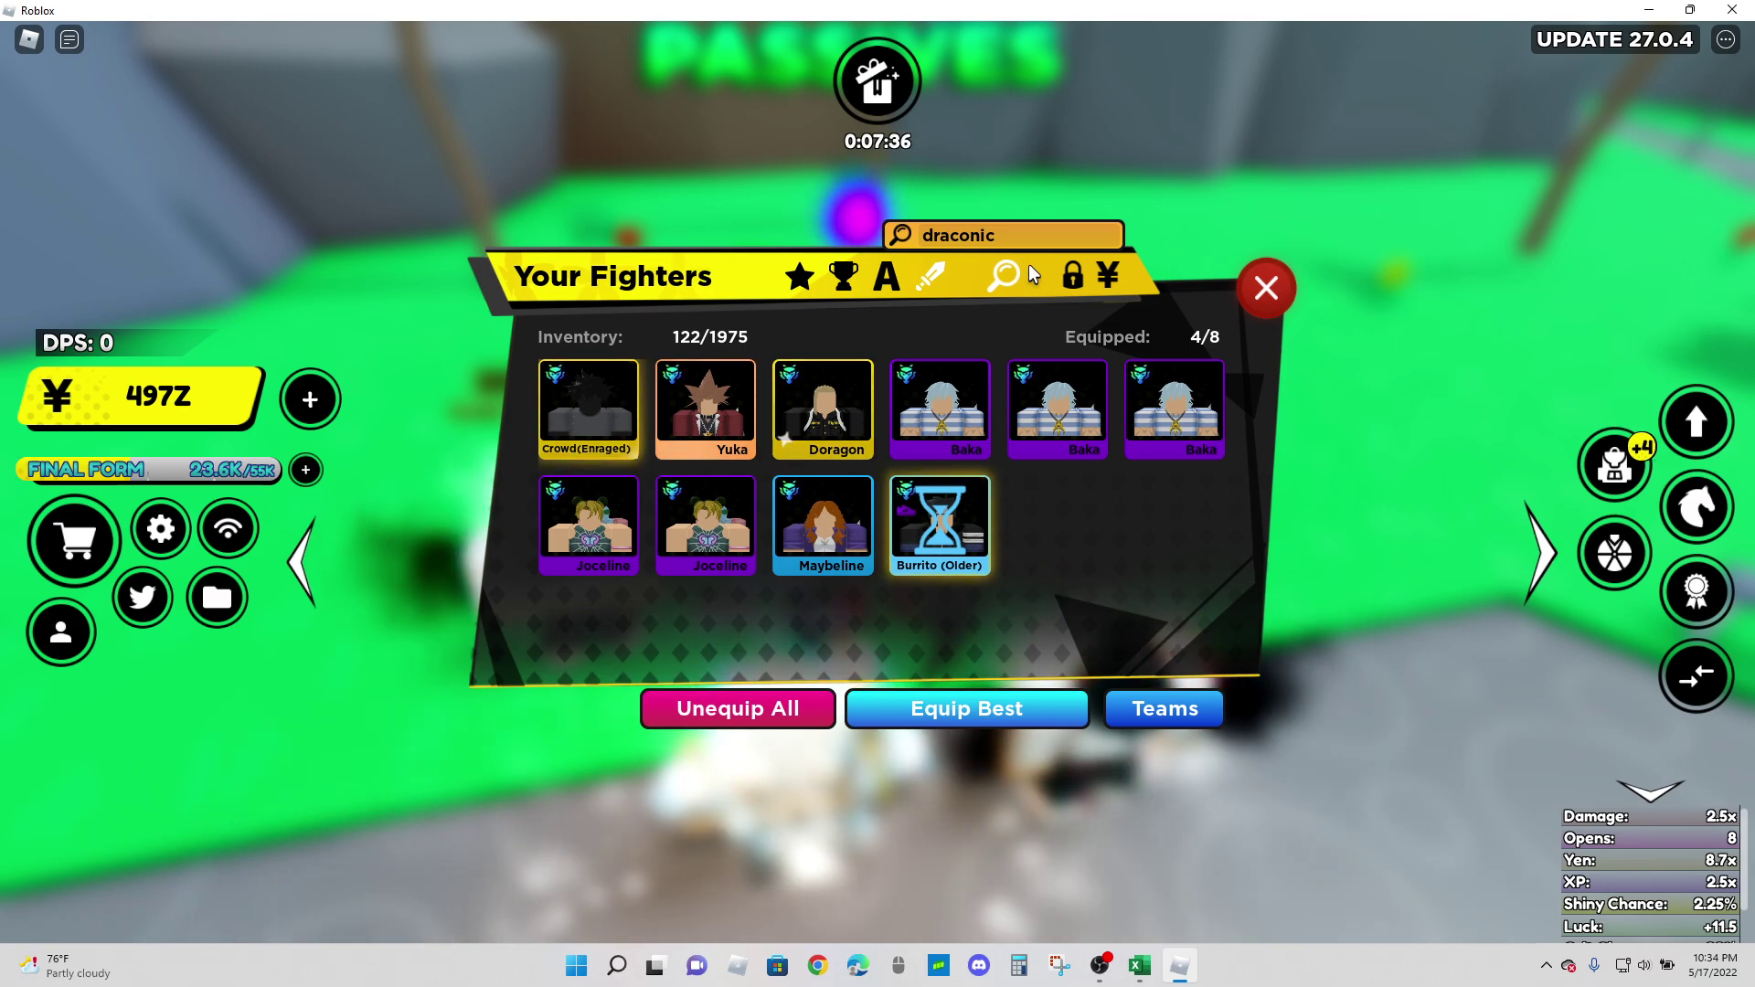
pyautogui.click(1009, 240)
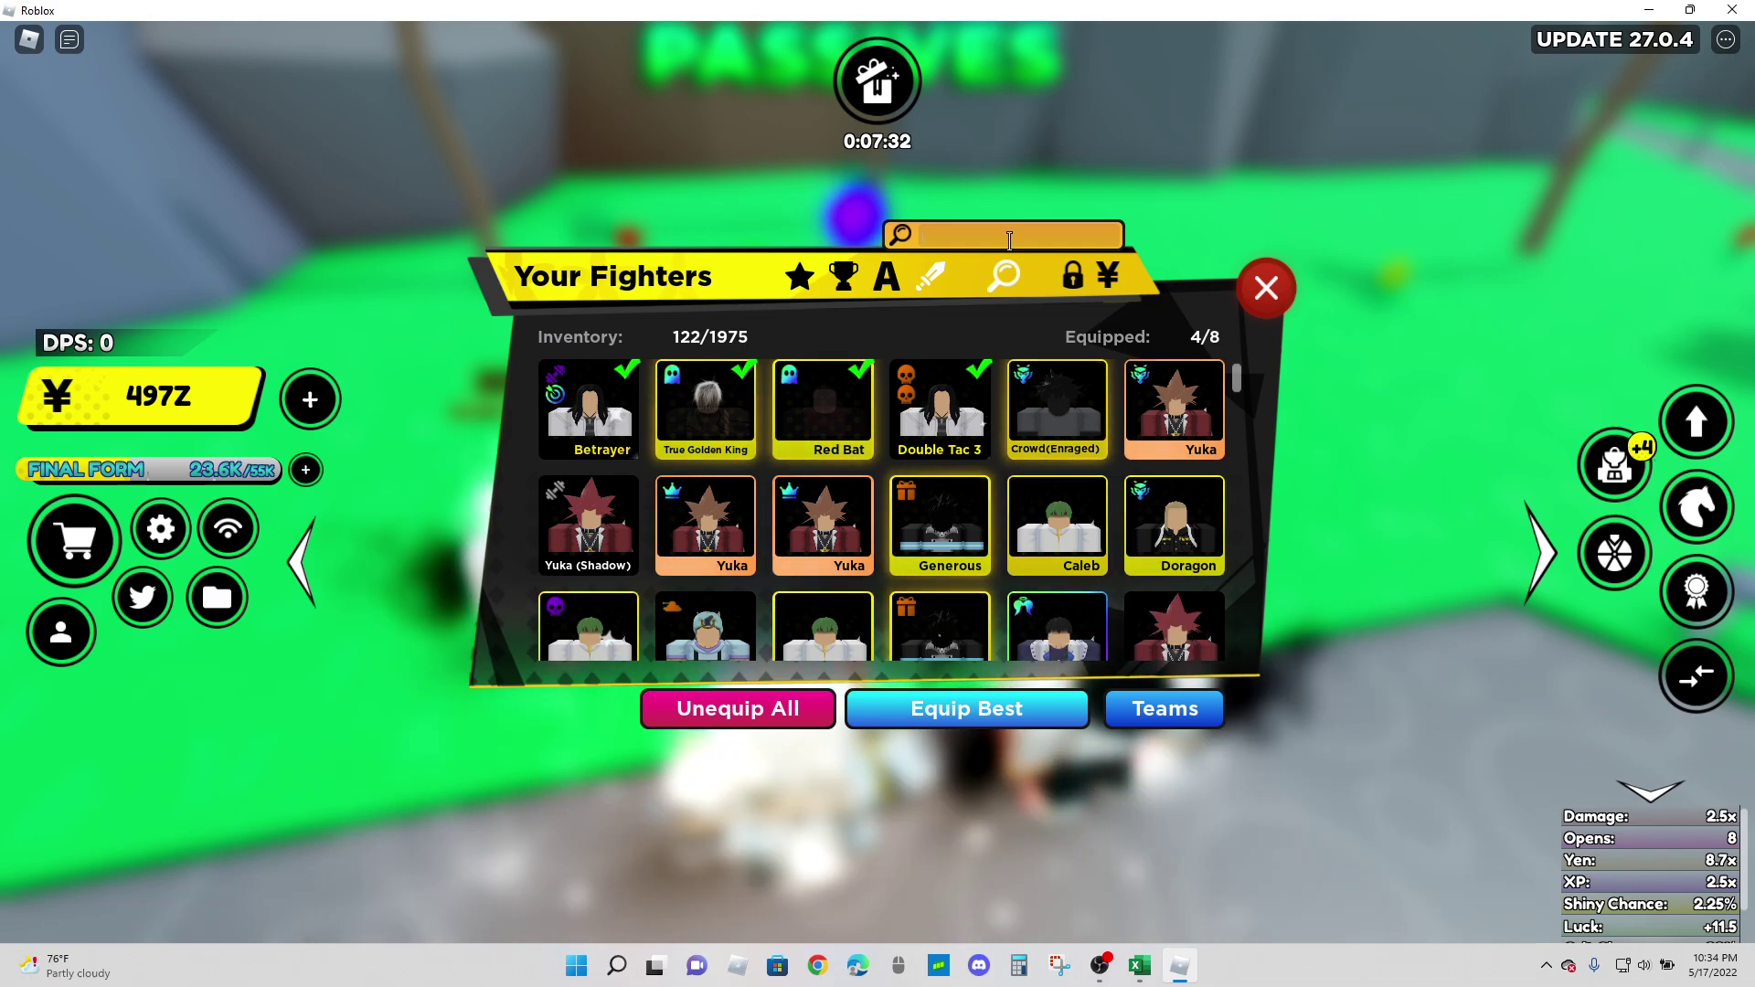
# Step: Search 'lucky' and inspect the two Lucky 3 fighters' passive details
pyautogui.write('lucky')
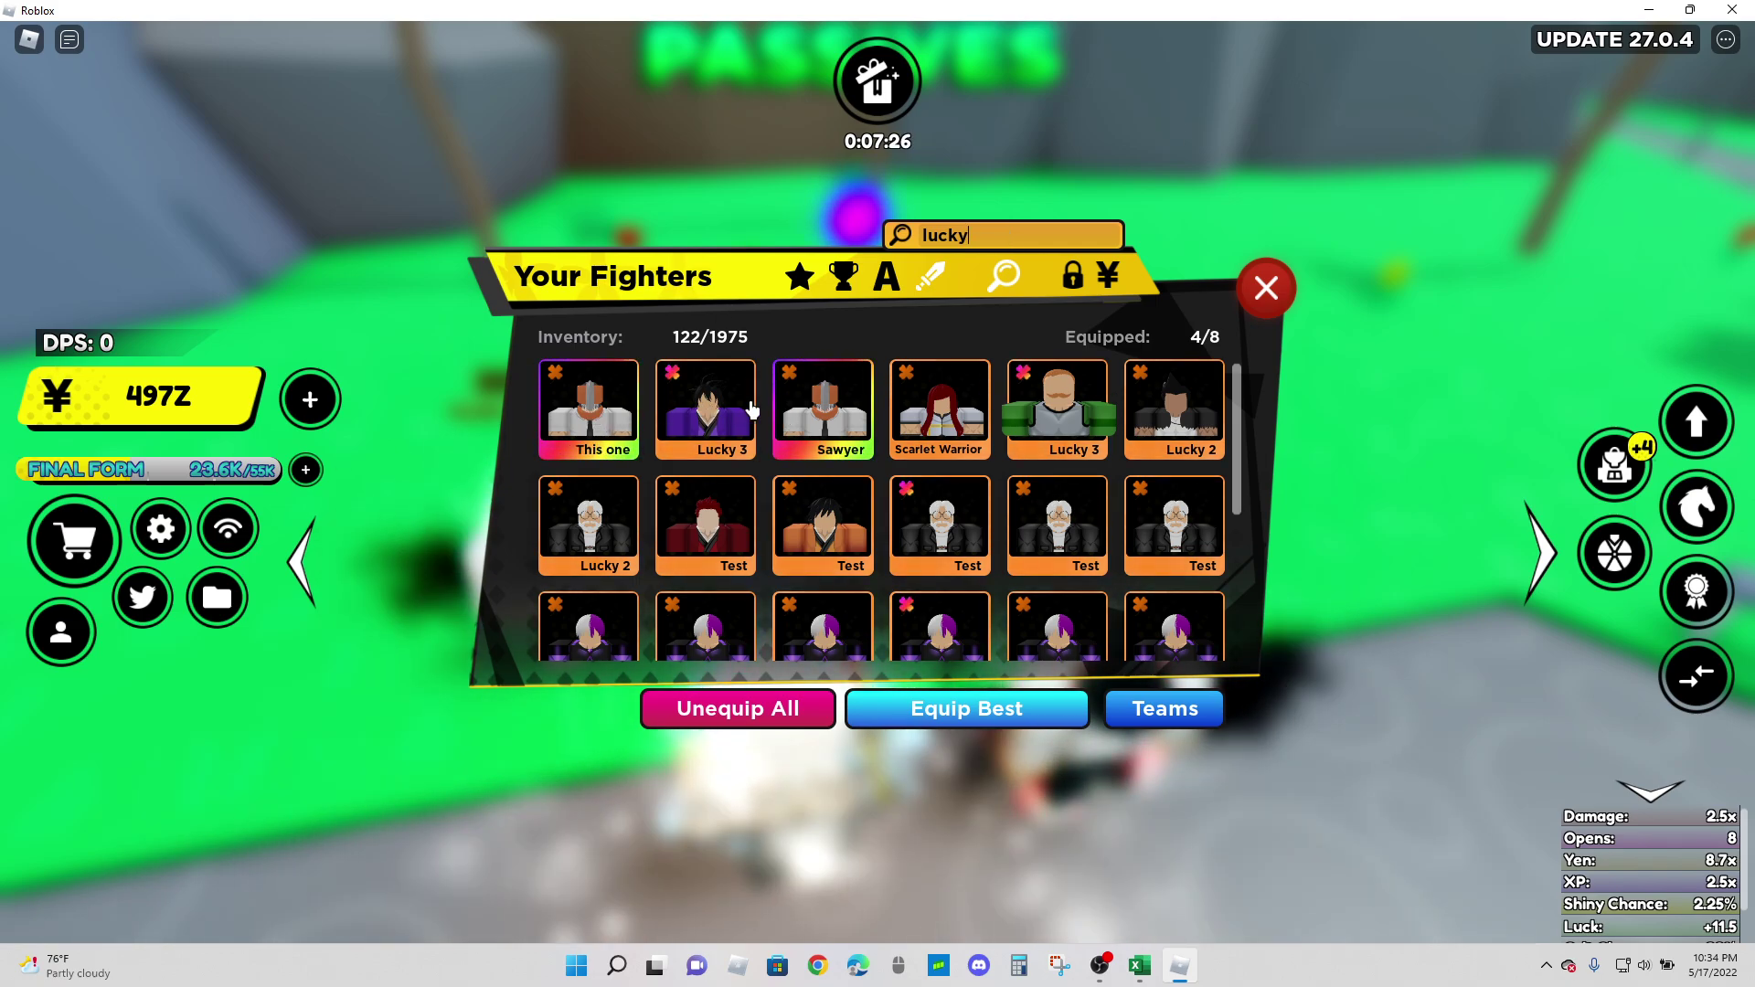
pyautogui.click(709, 433)
pyautogui.click(1058, 406)
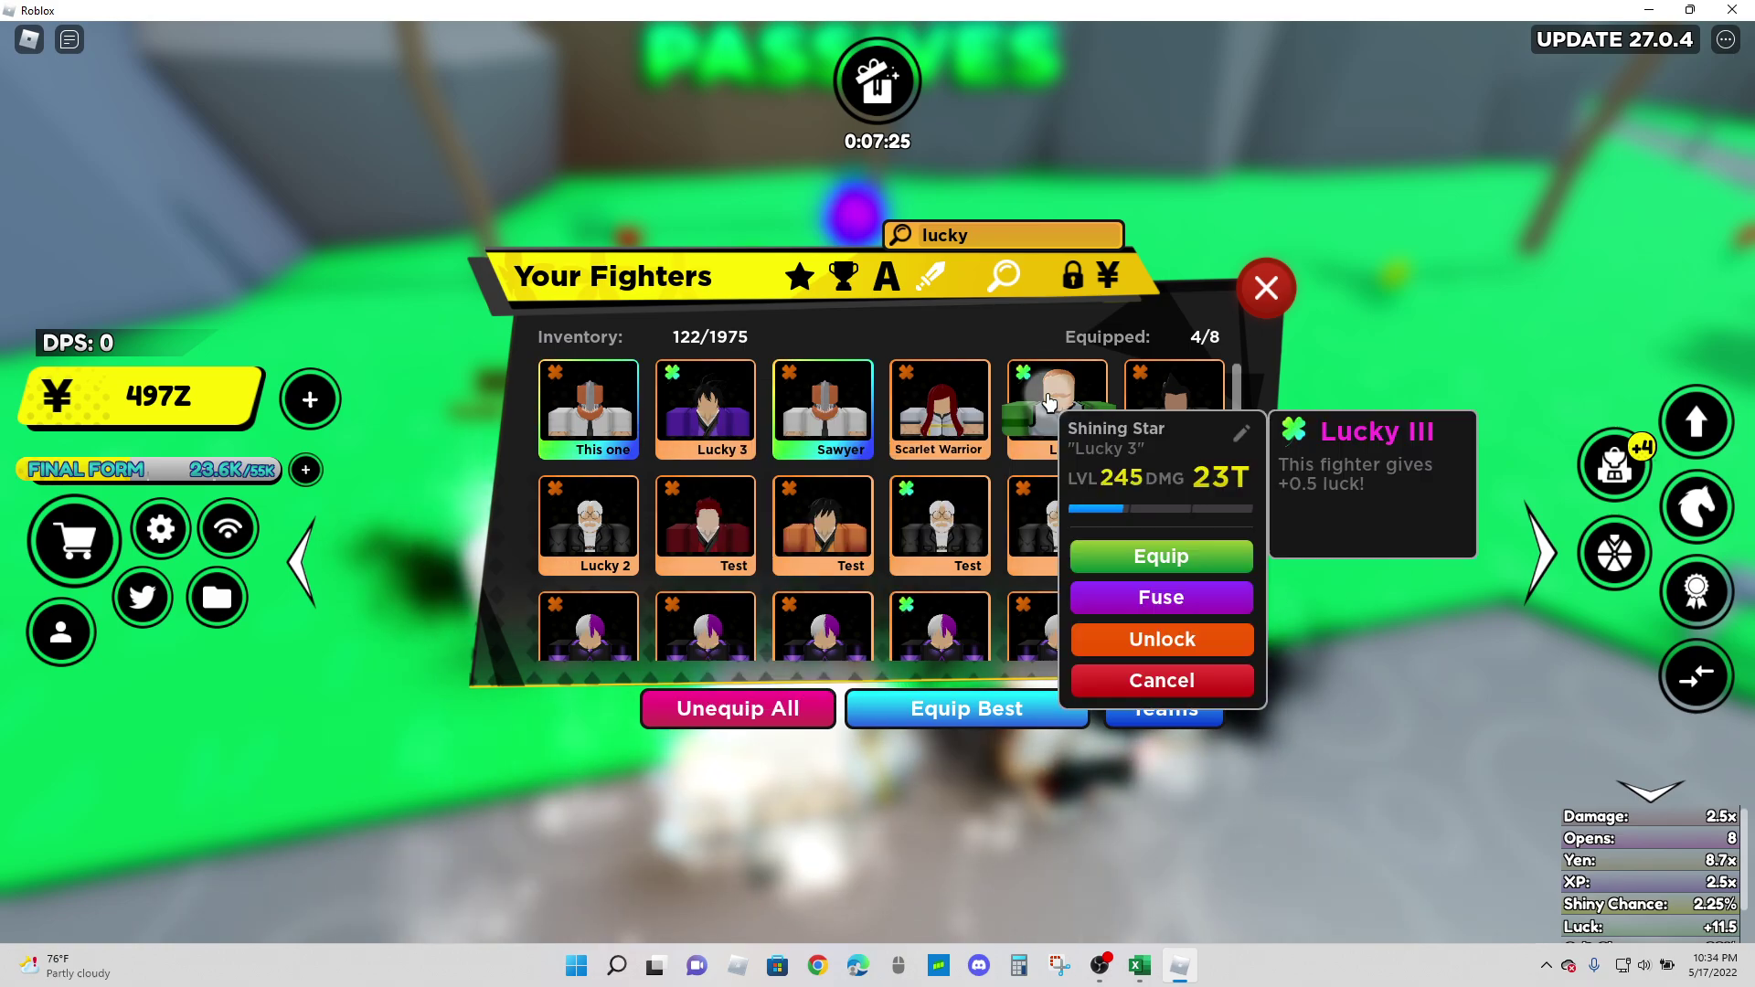
pyautogui.click(722, 409)
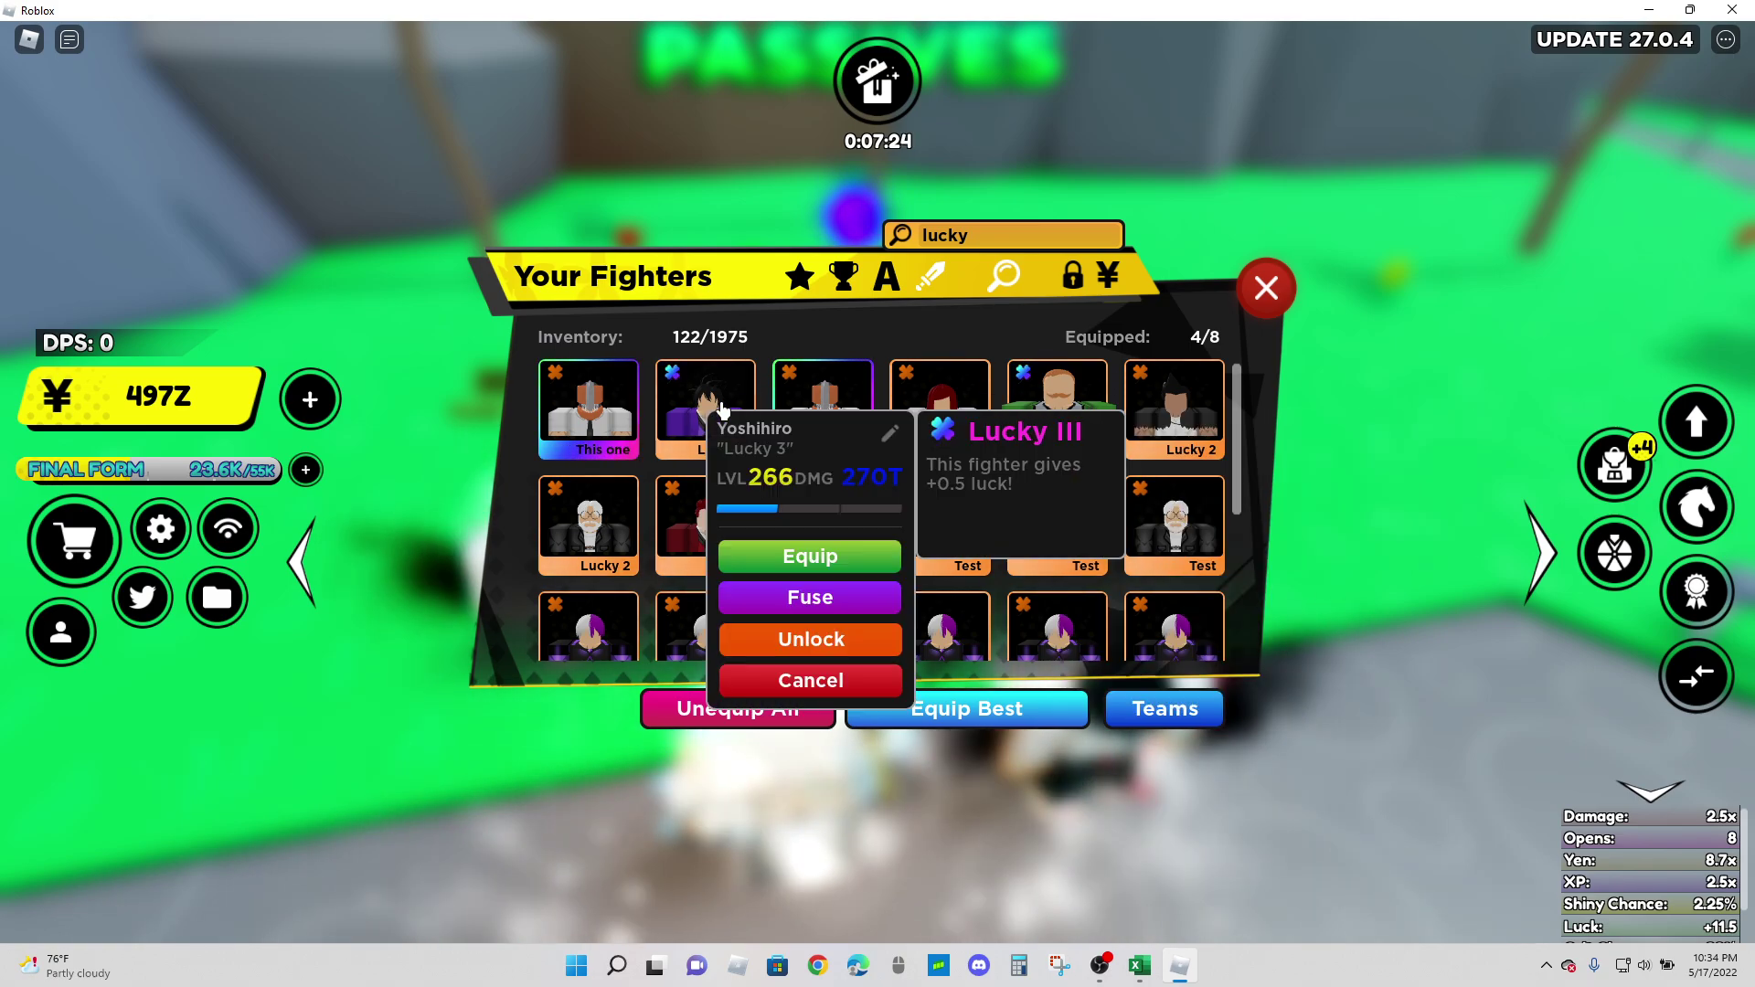
pyautogui.click(1049, 408)
pyautogui.click(724, 409)
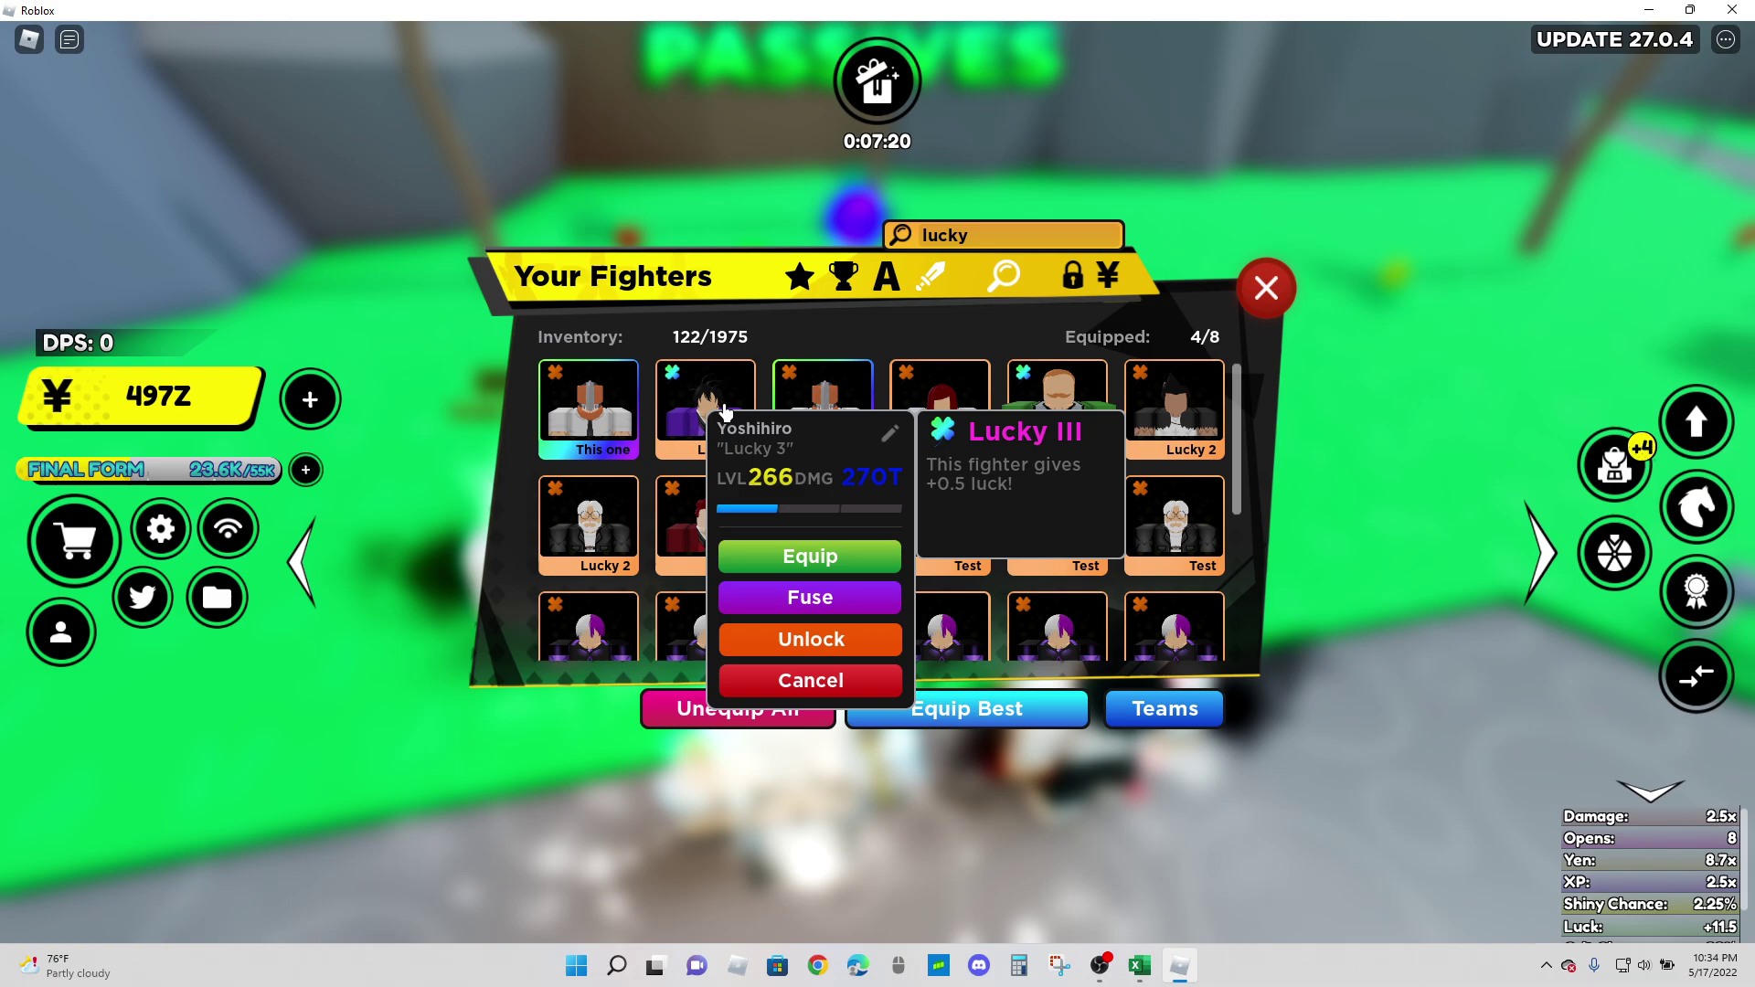
pyautogui.click(723, 409)
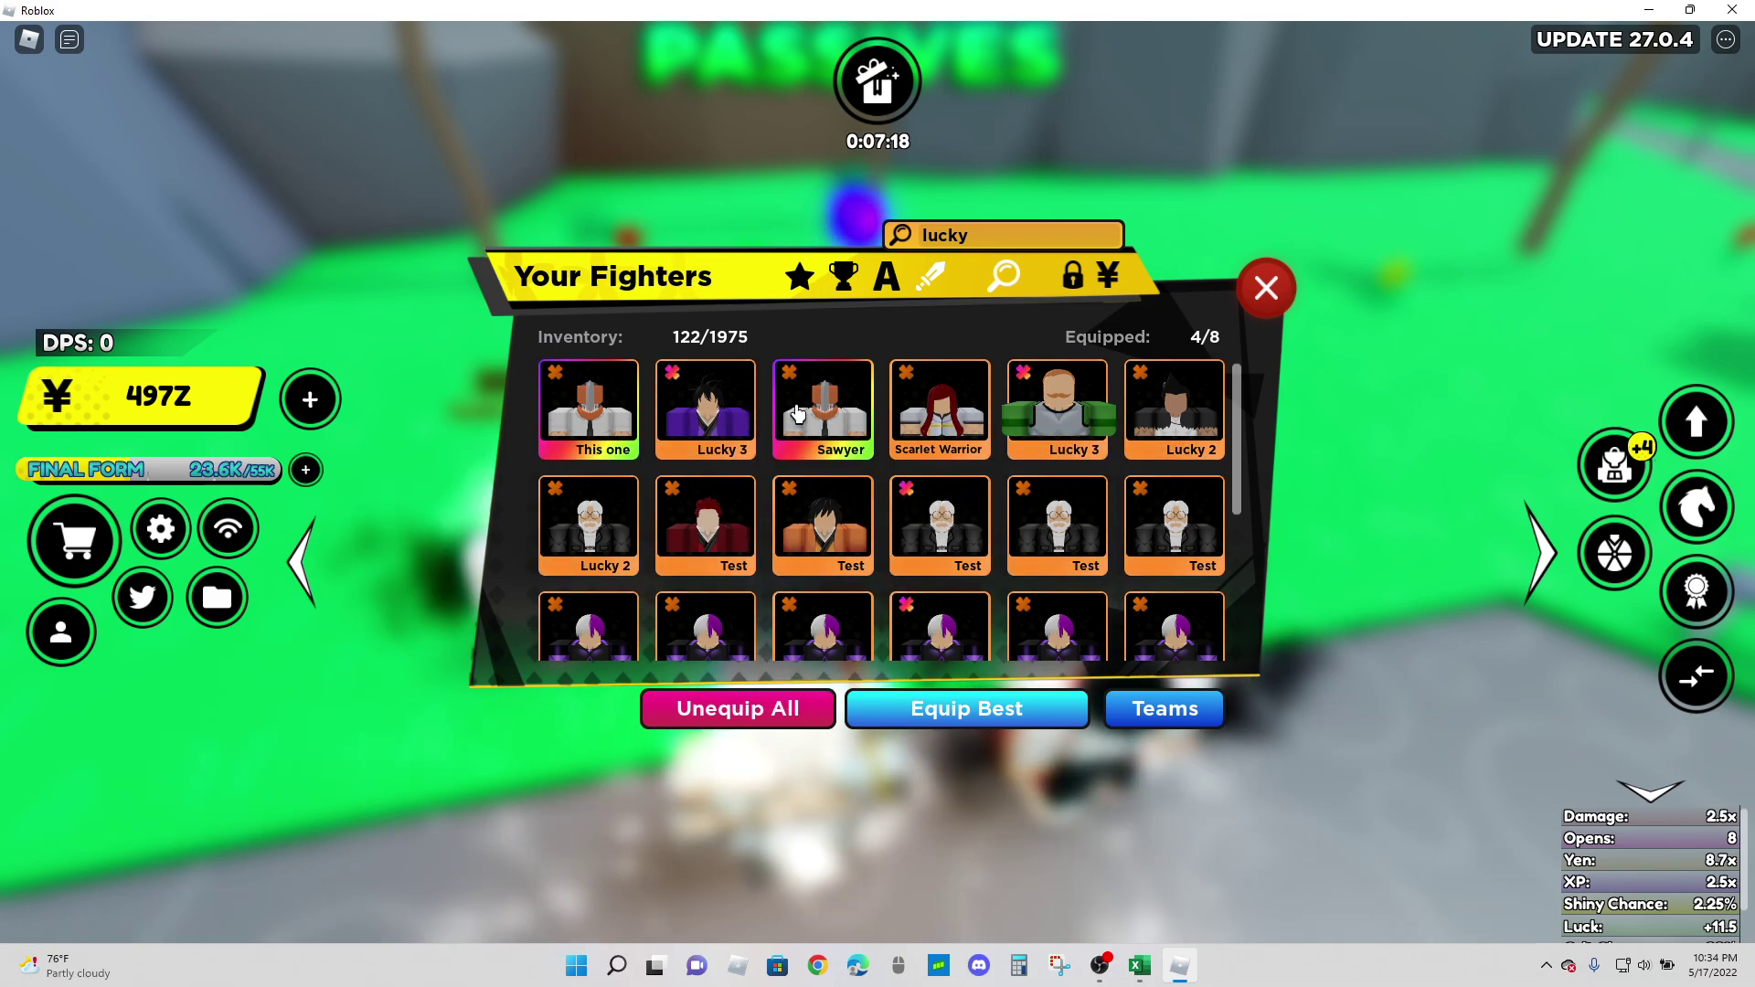
# Step: Check the Lucky III Test and Tooth Test fighters, then close the inventory
pyautogui.scroll(-2, 804, 411)
pyautogui.scroll(2, 823, 402)
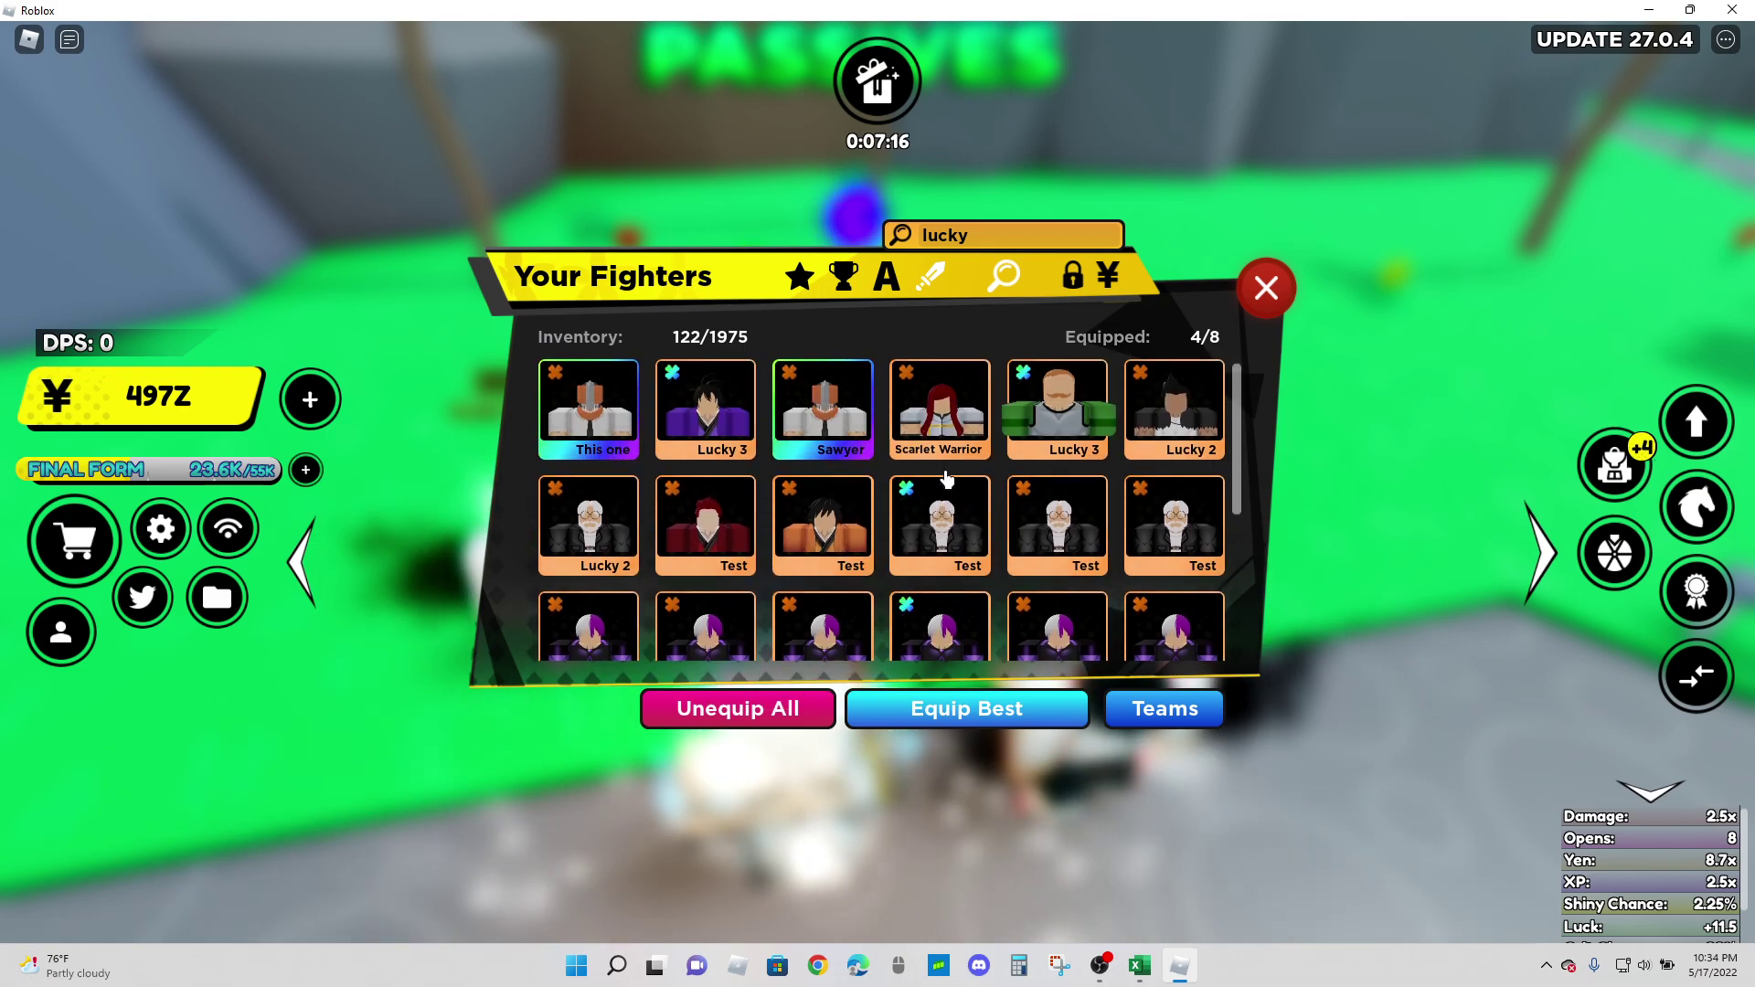
pyautogui.scroll(-2, 946, 485)
pyautogui.click(946, 517)
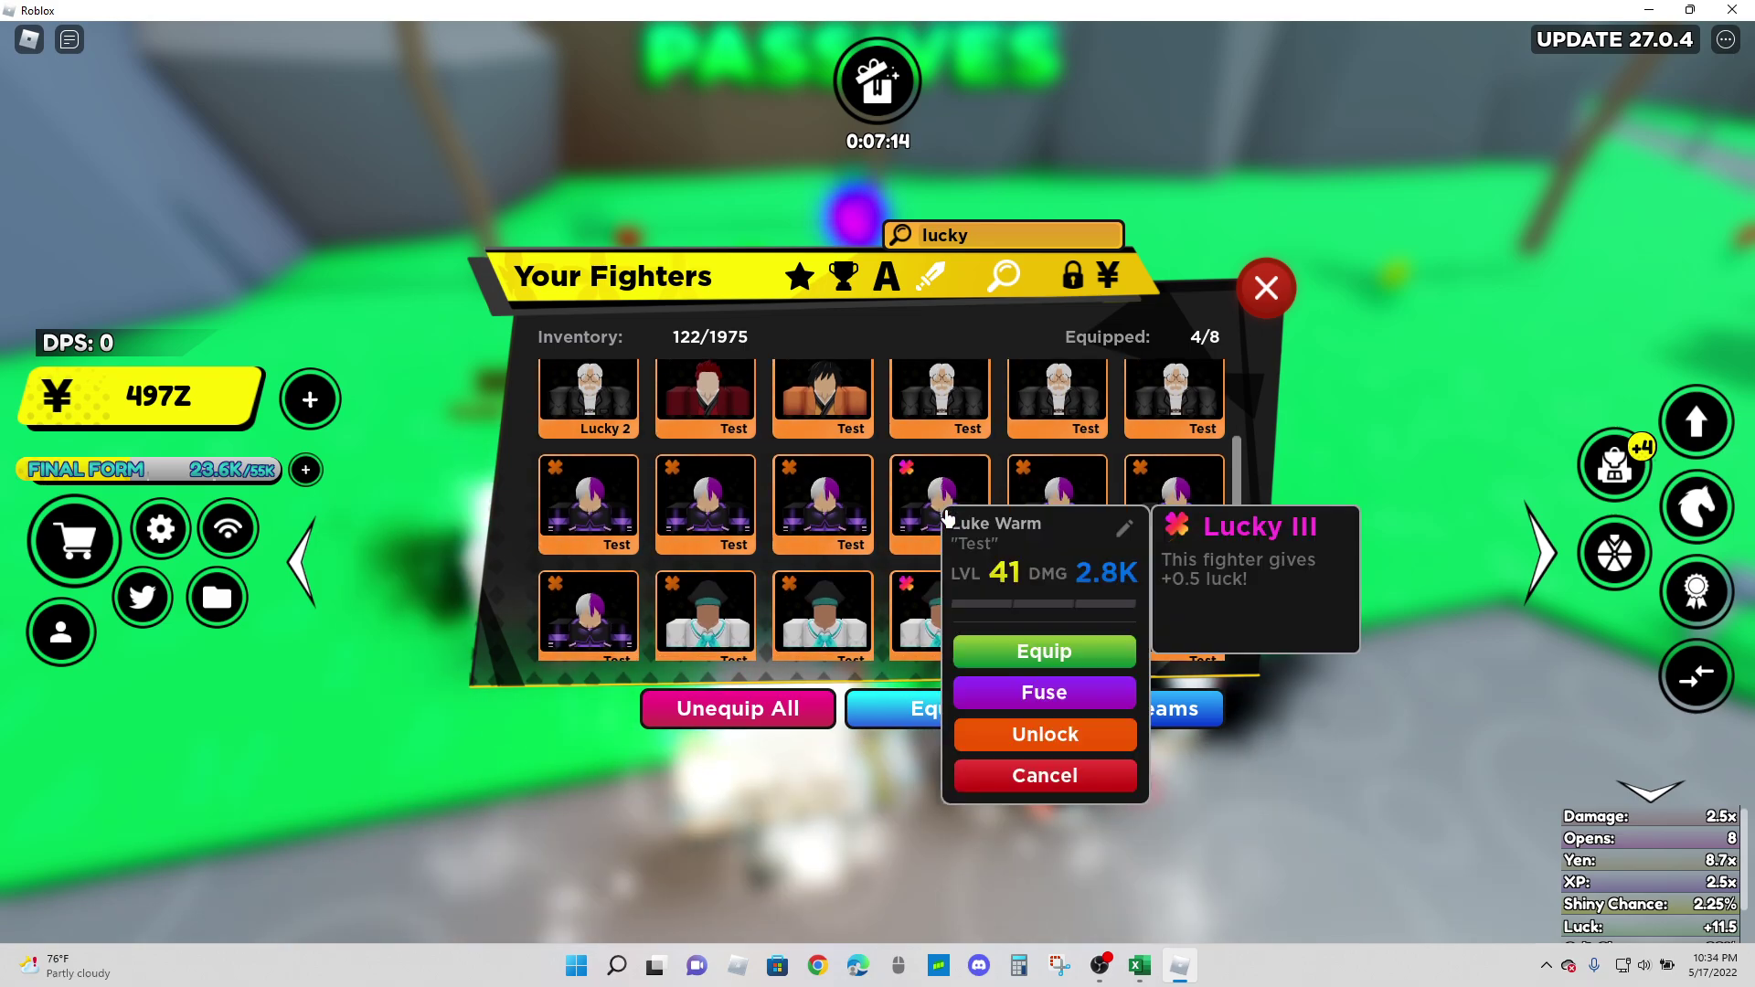
pyautogui.click(937, 606)
pyautogui.click(941, 585)
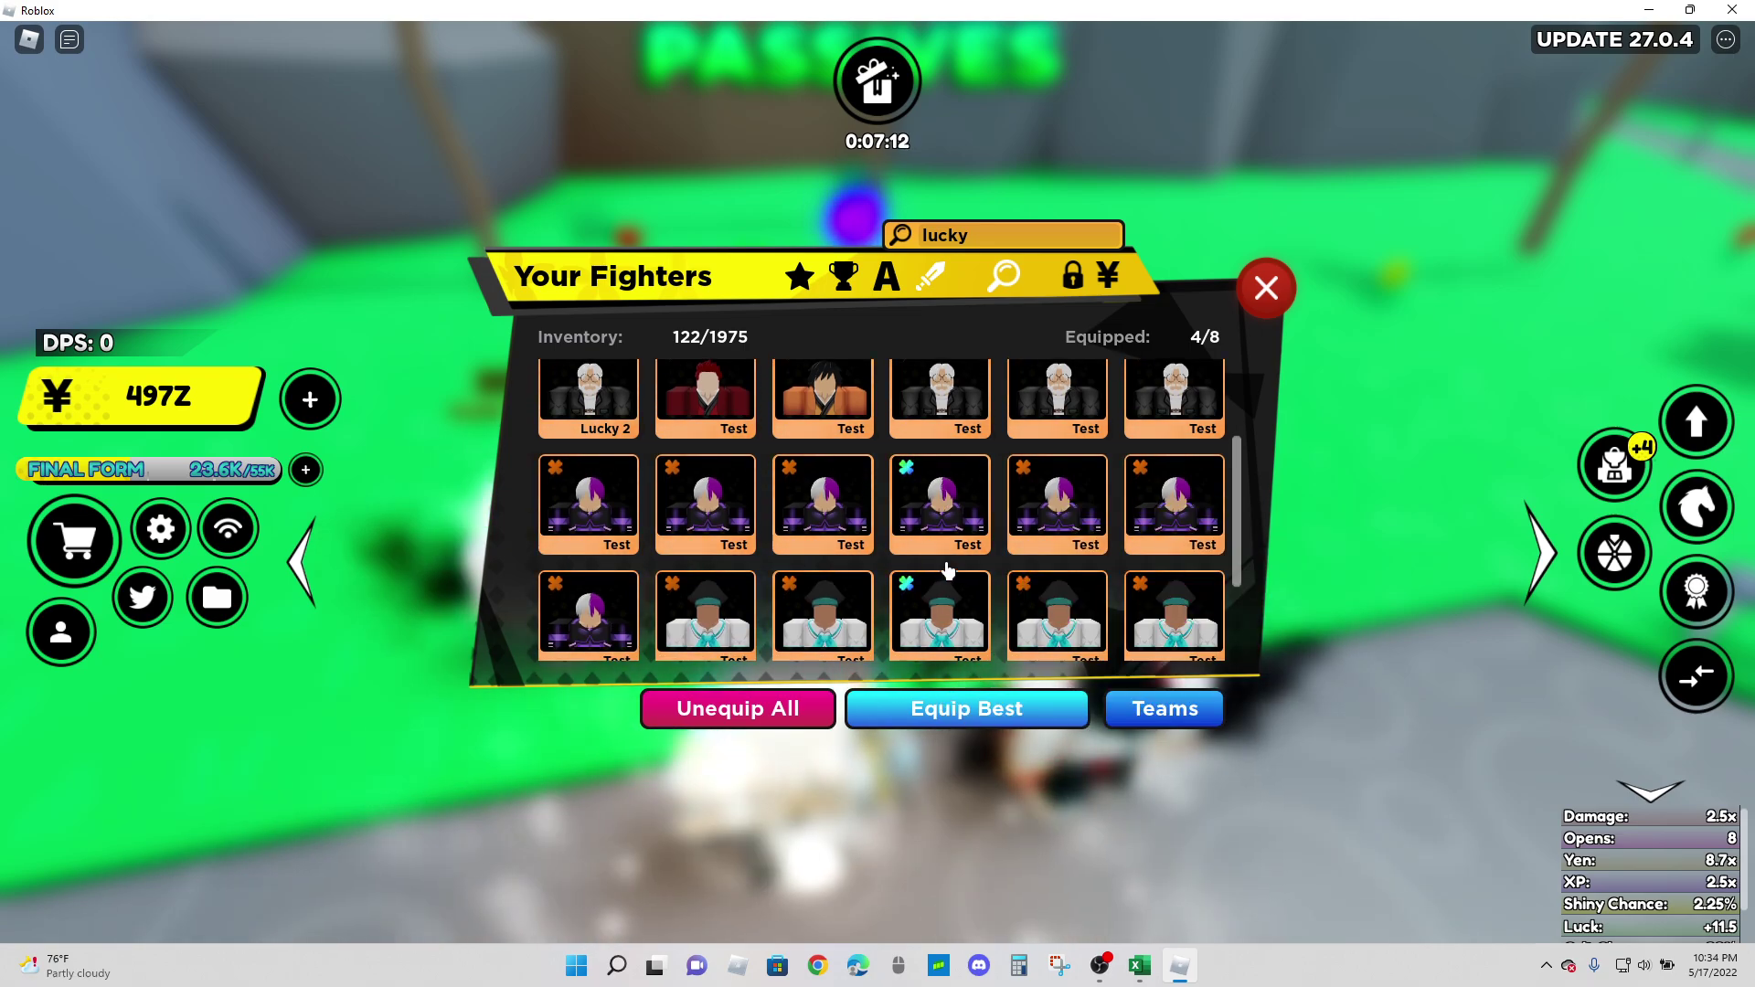
pyautogui.scroll(-2, 948, 562)
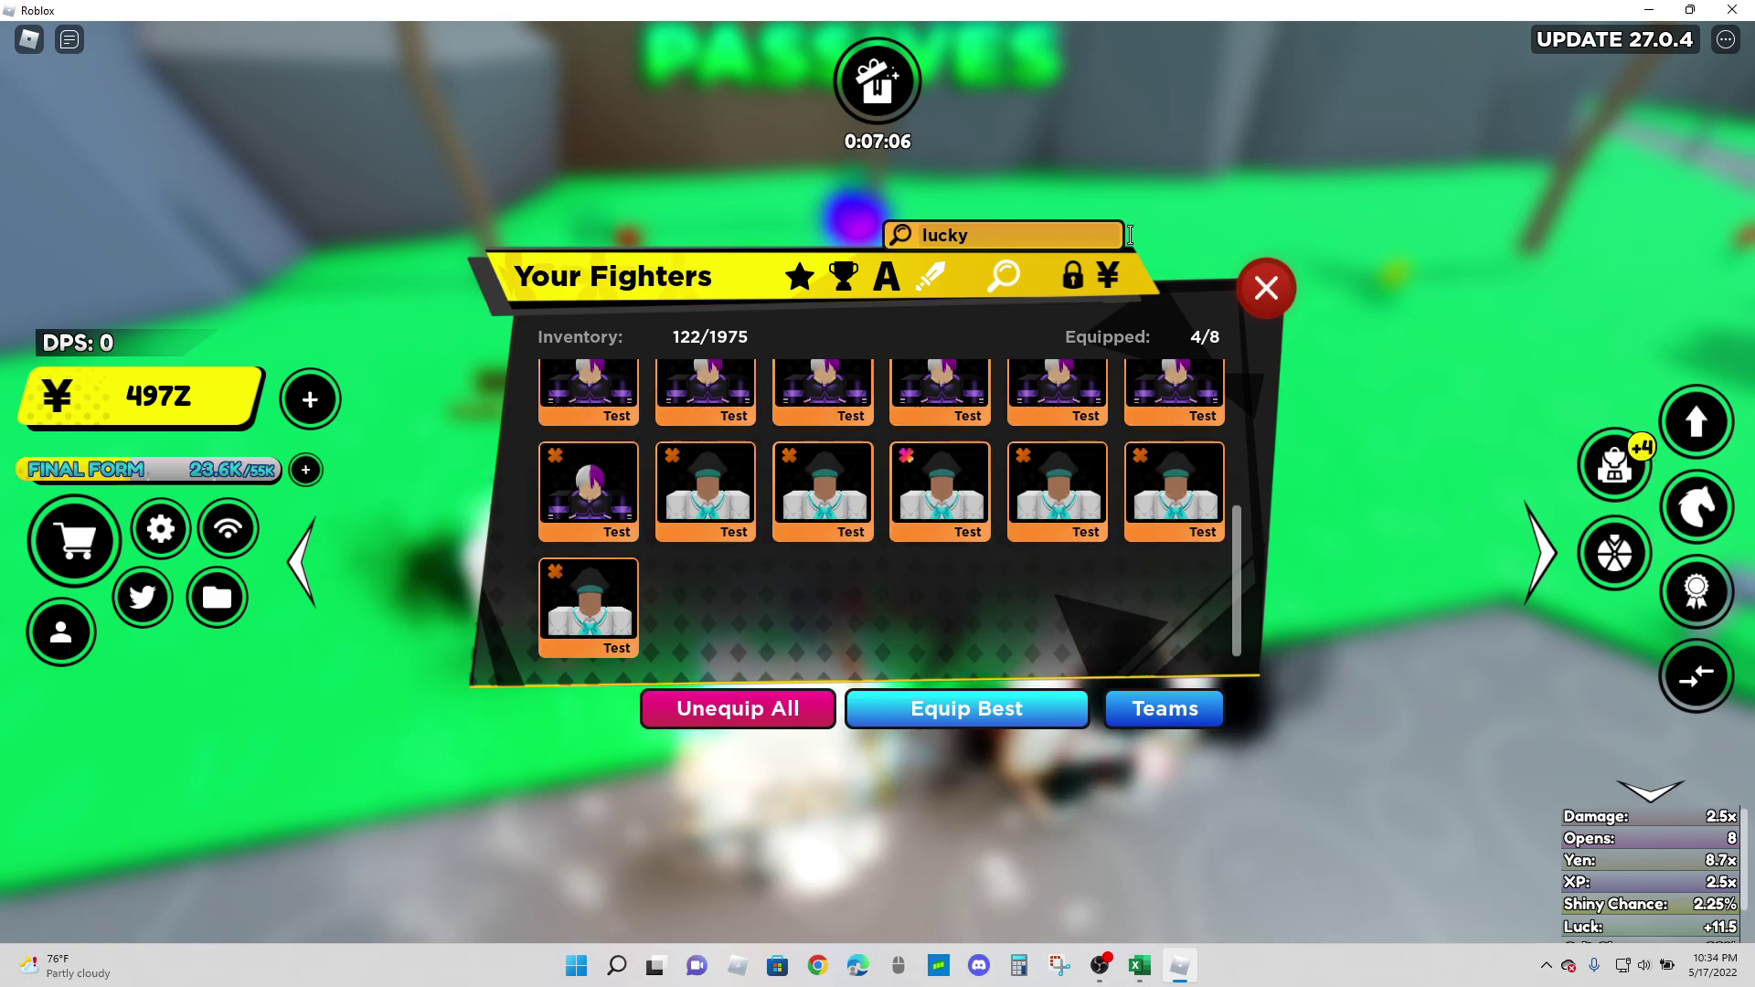
pyautogui.click(1266, 288)
# Step: Open the Passive Reroll machine and scroll through the Passive Index odds
pyautogui.click(911, 390)
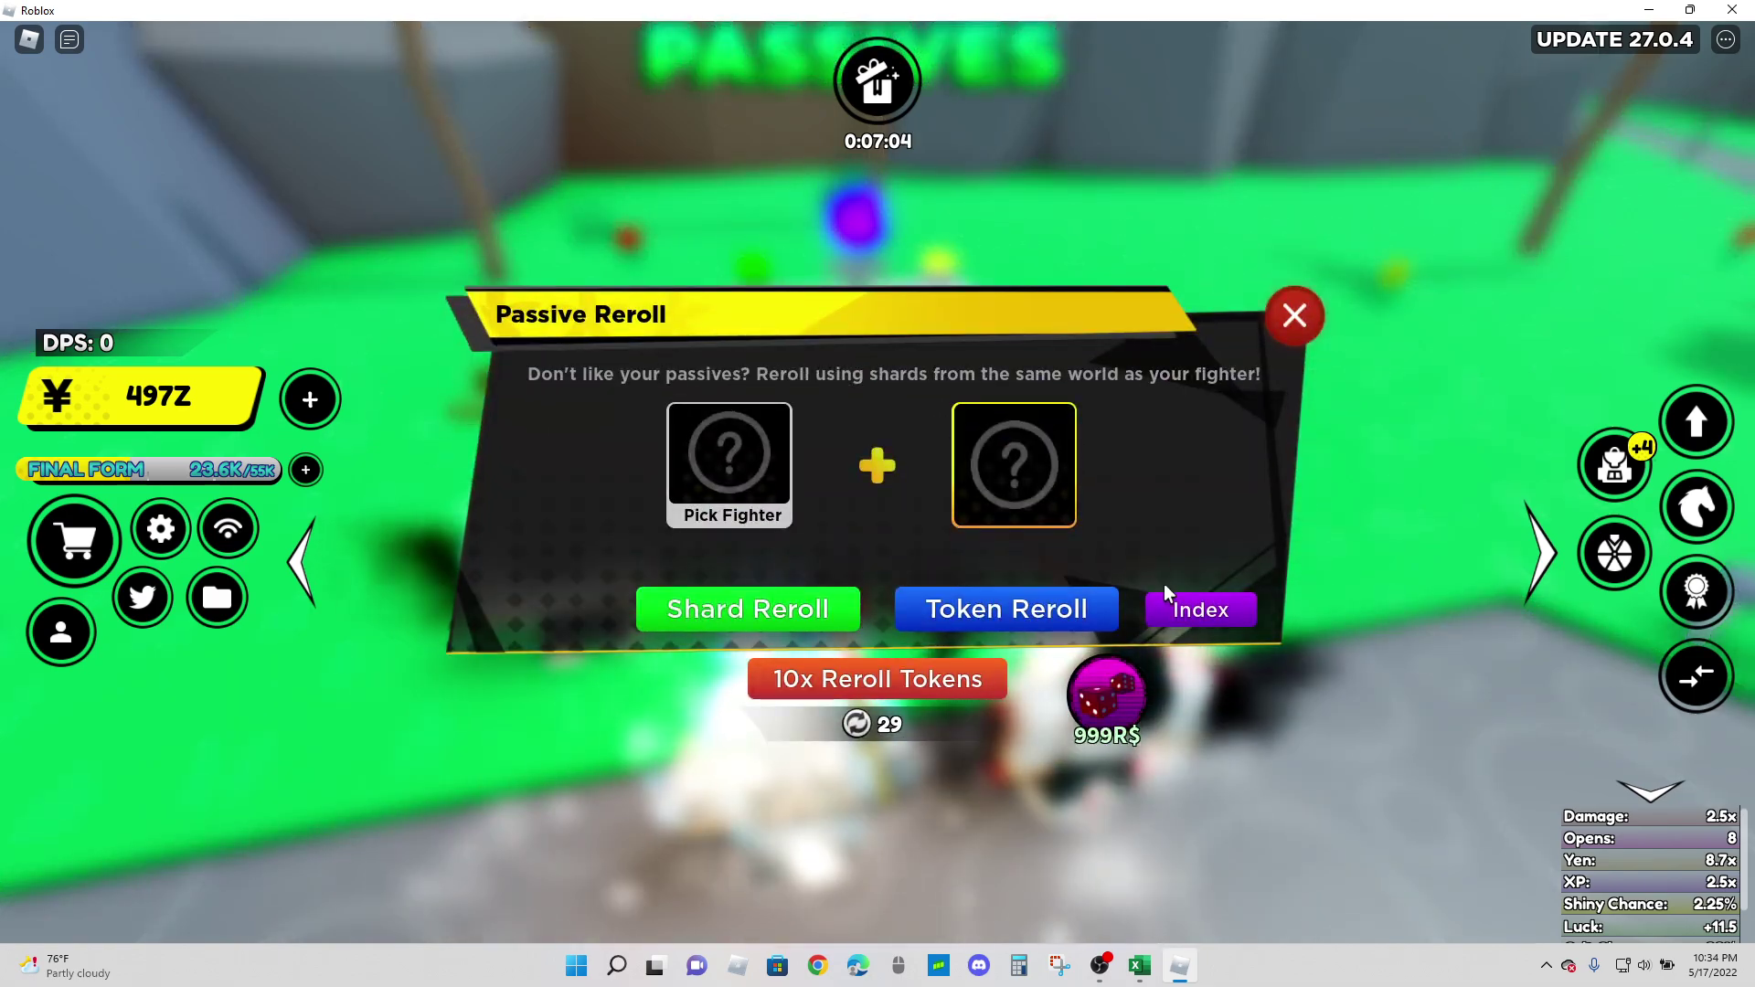
pyautogui.click(1184, 607)
pyautogui.scroll(-3, 937, 478)
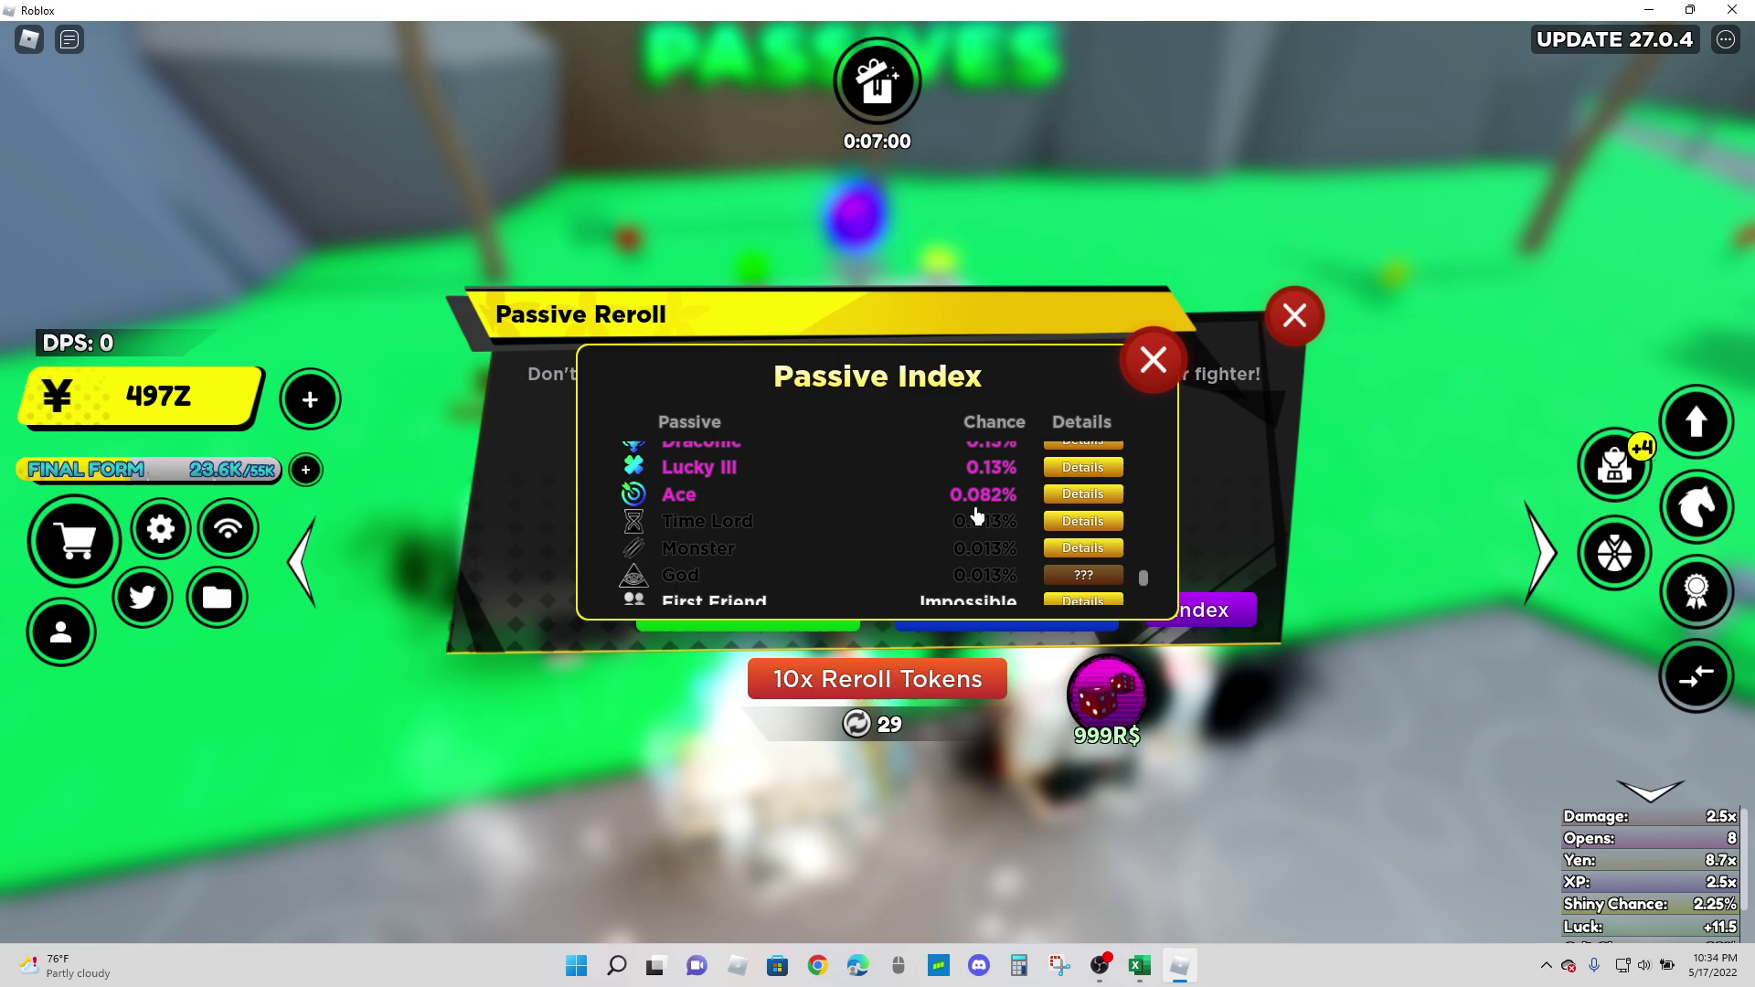
pyautogui.click(1152, 361)
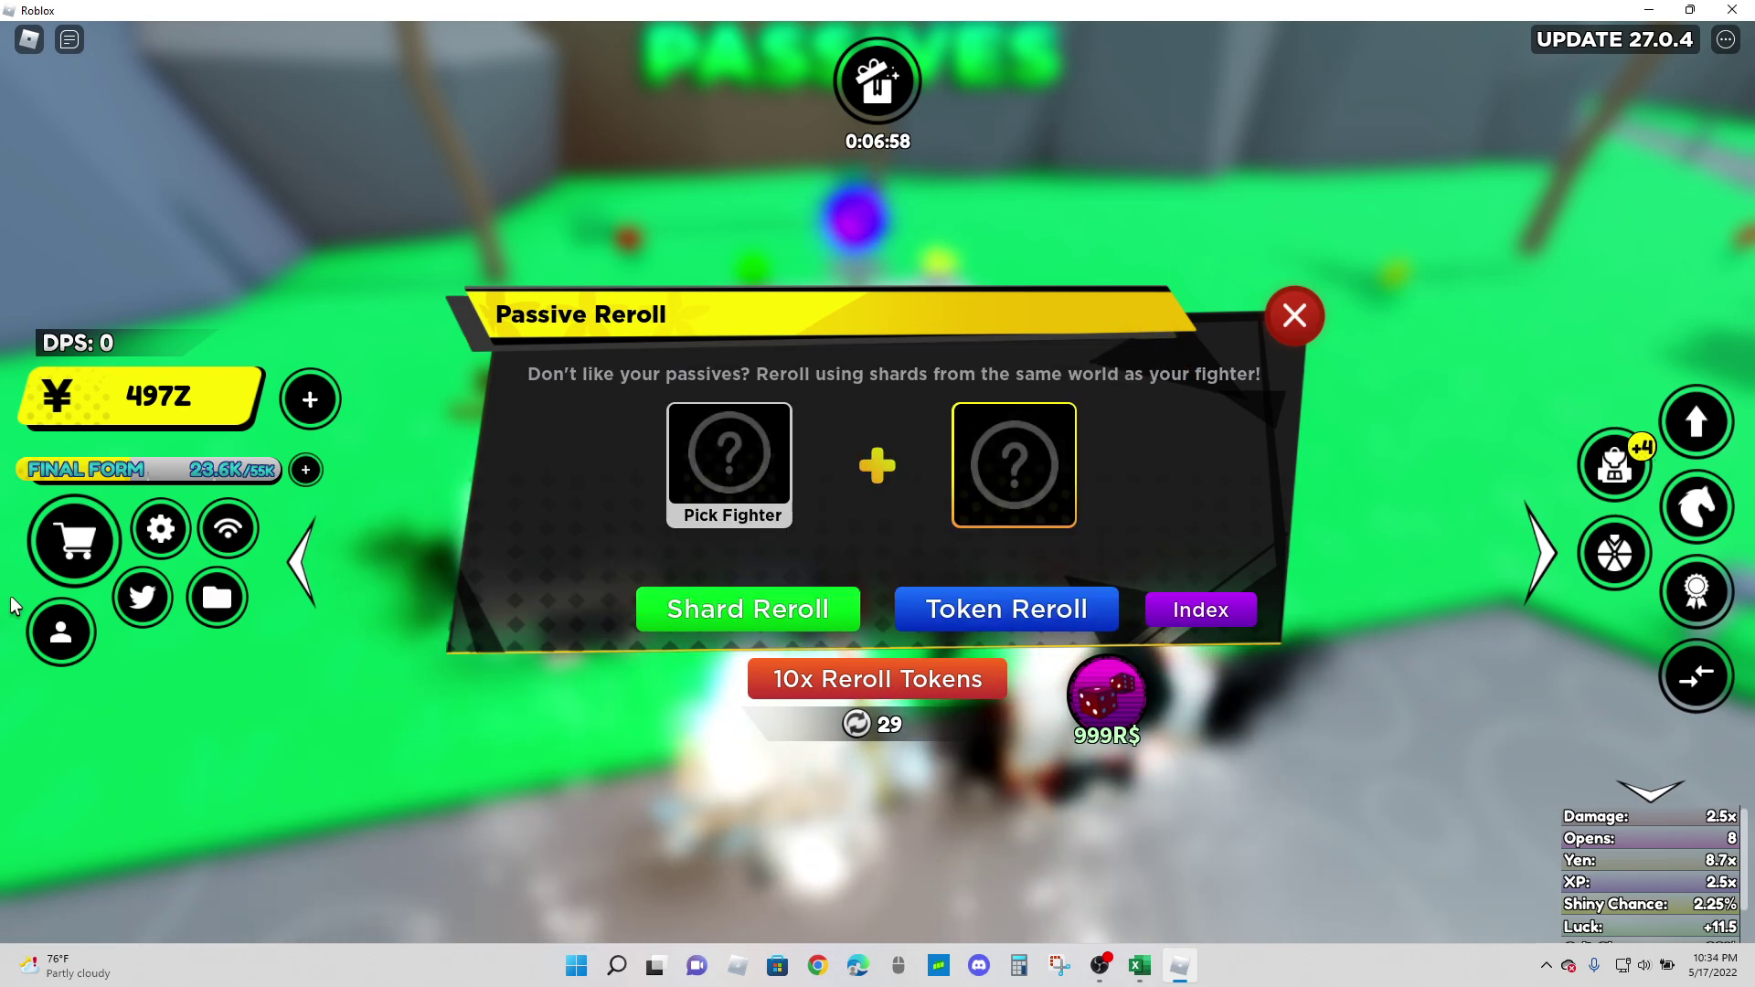
# Step: Search the fighter inventory for 'ace', then clear the filter
pyautogui.click(996, 430)
pyautogui.click(1000, 236)
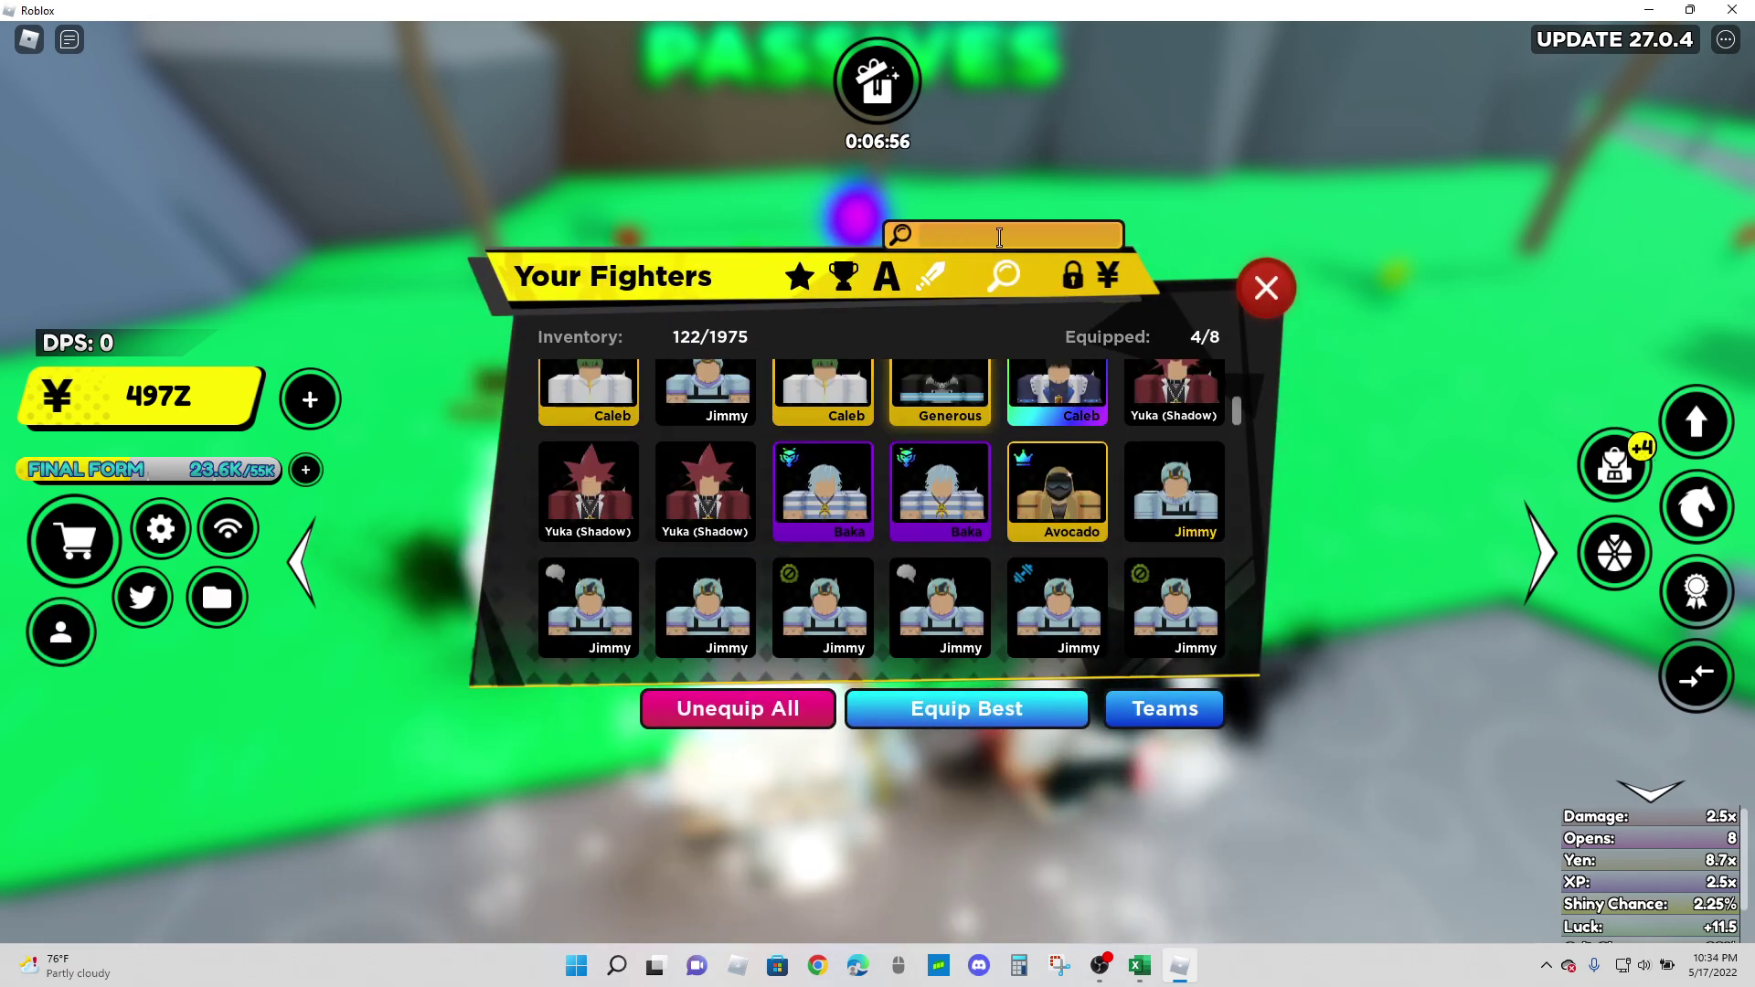
pyautogui.write('ace')
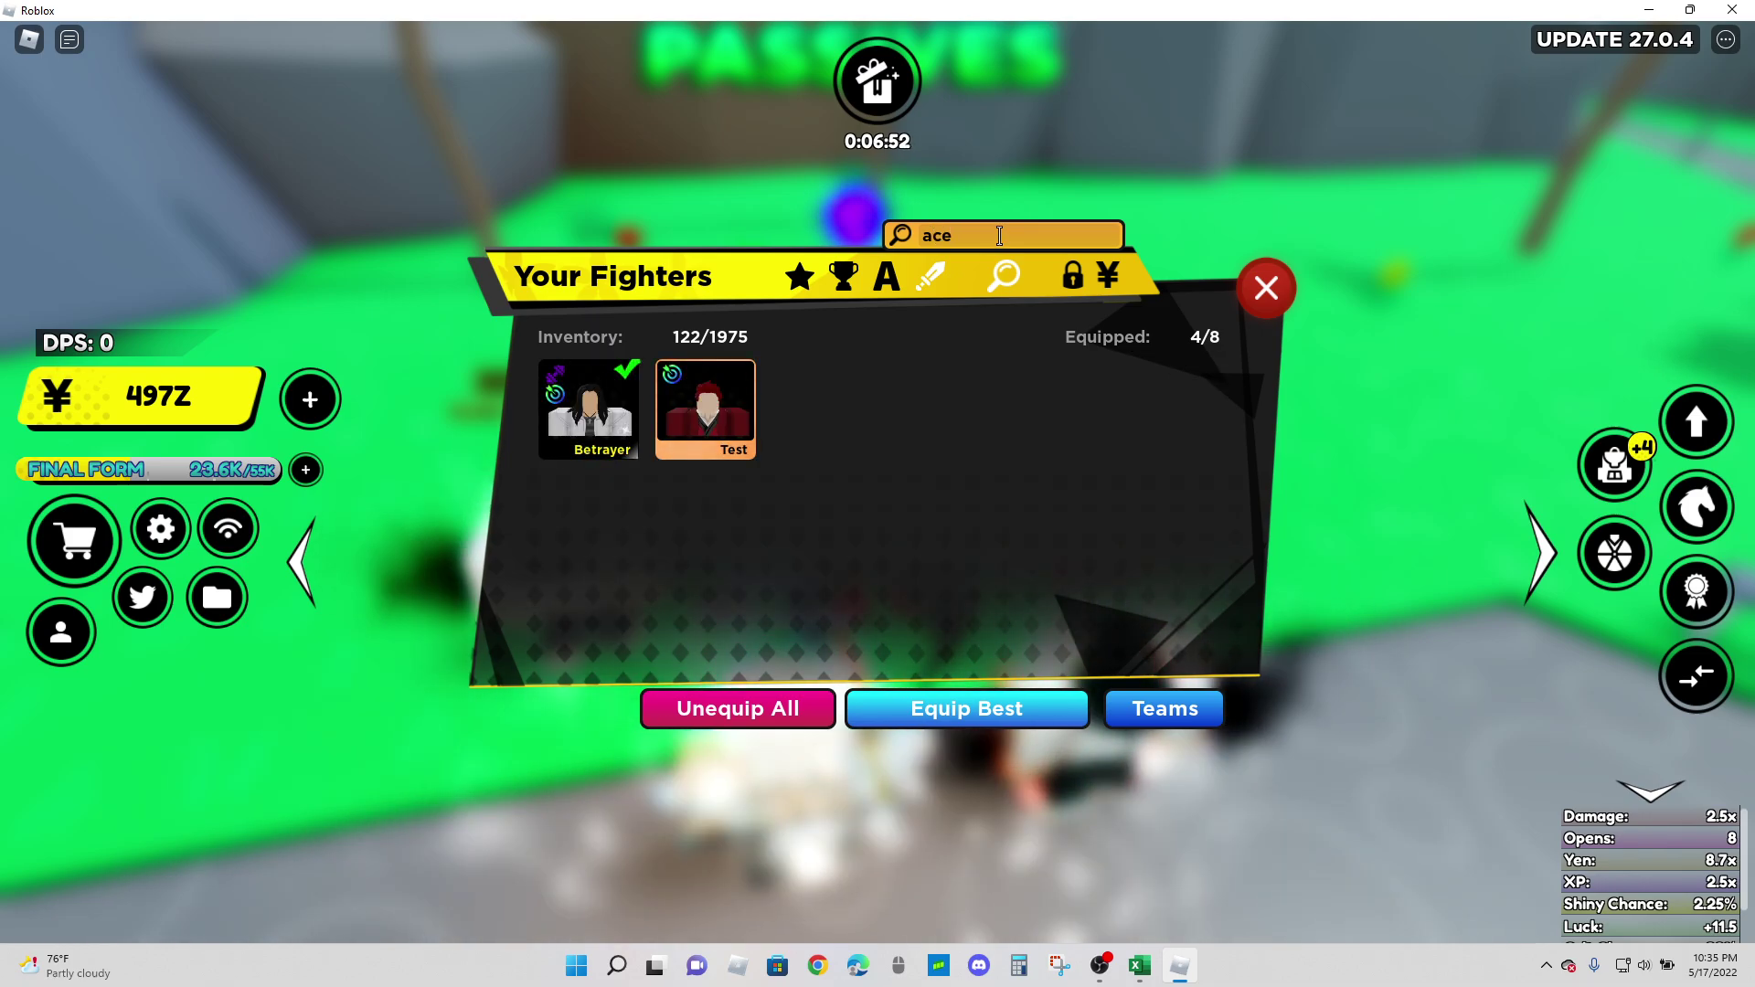
pyautogui.click(1005, 287)
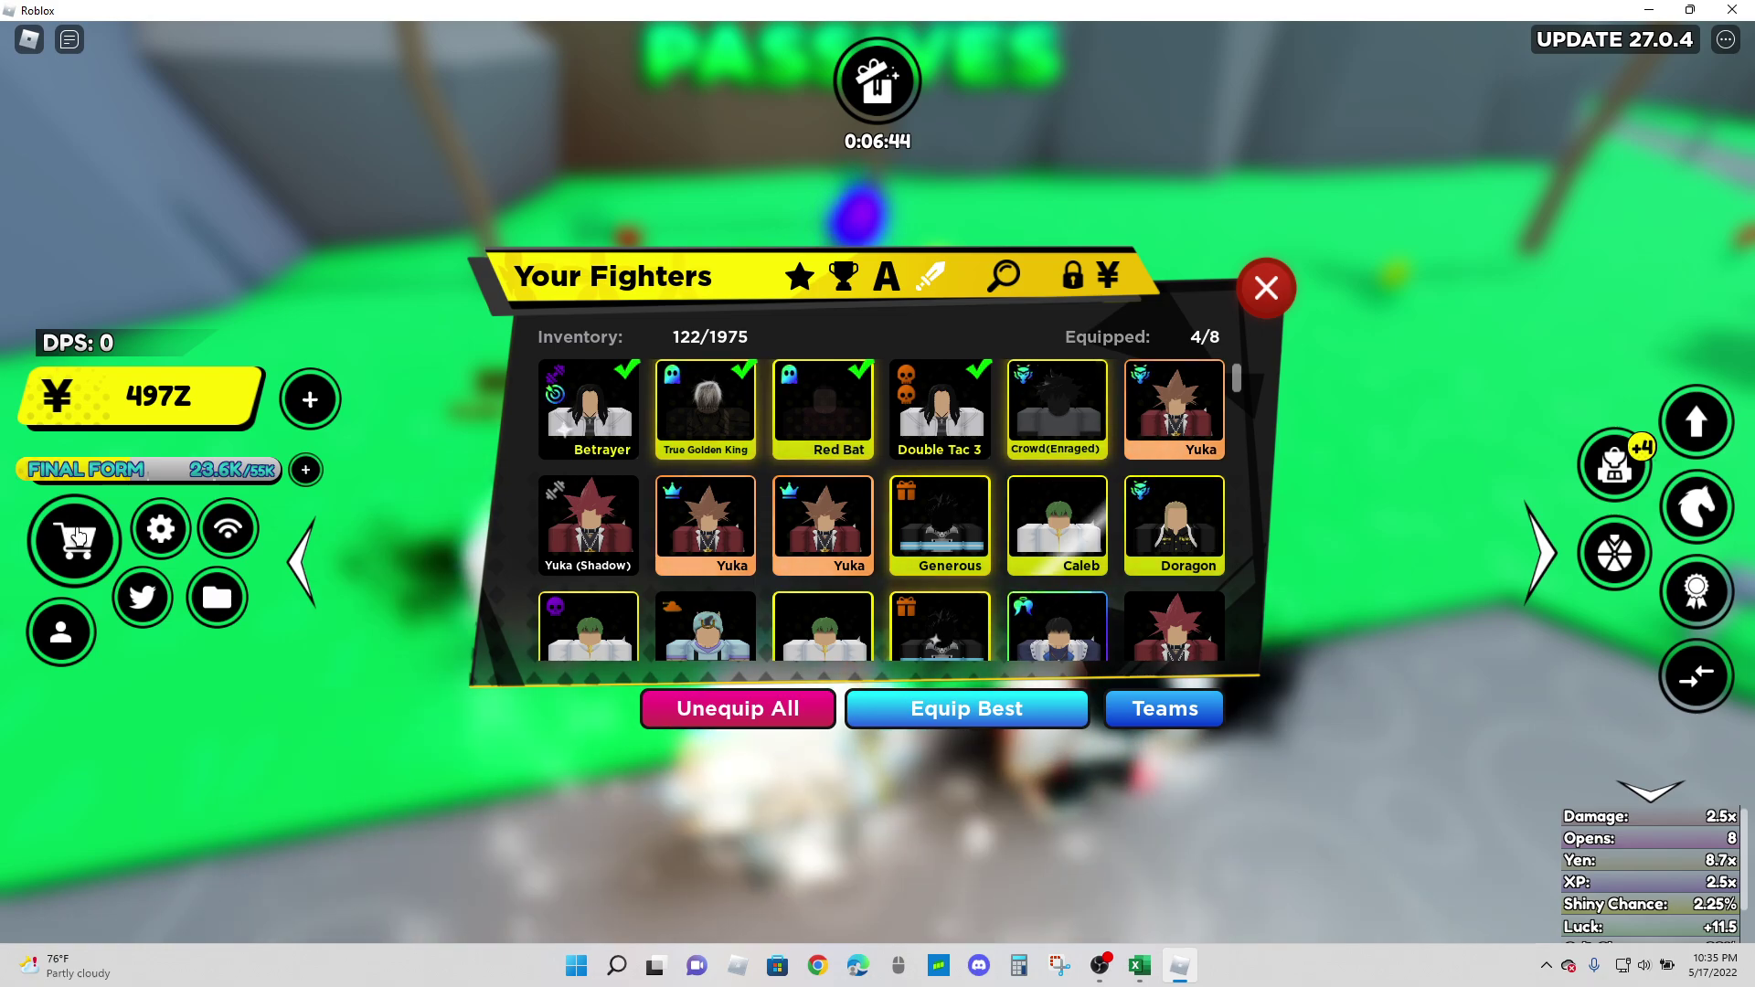
# Step: View the Passive Luck gamepass in the shop, then reopen the full fighter inventory
pyautogui.click(78, 530)
pyautogui.click(986, 606)
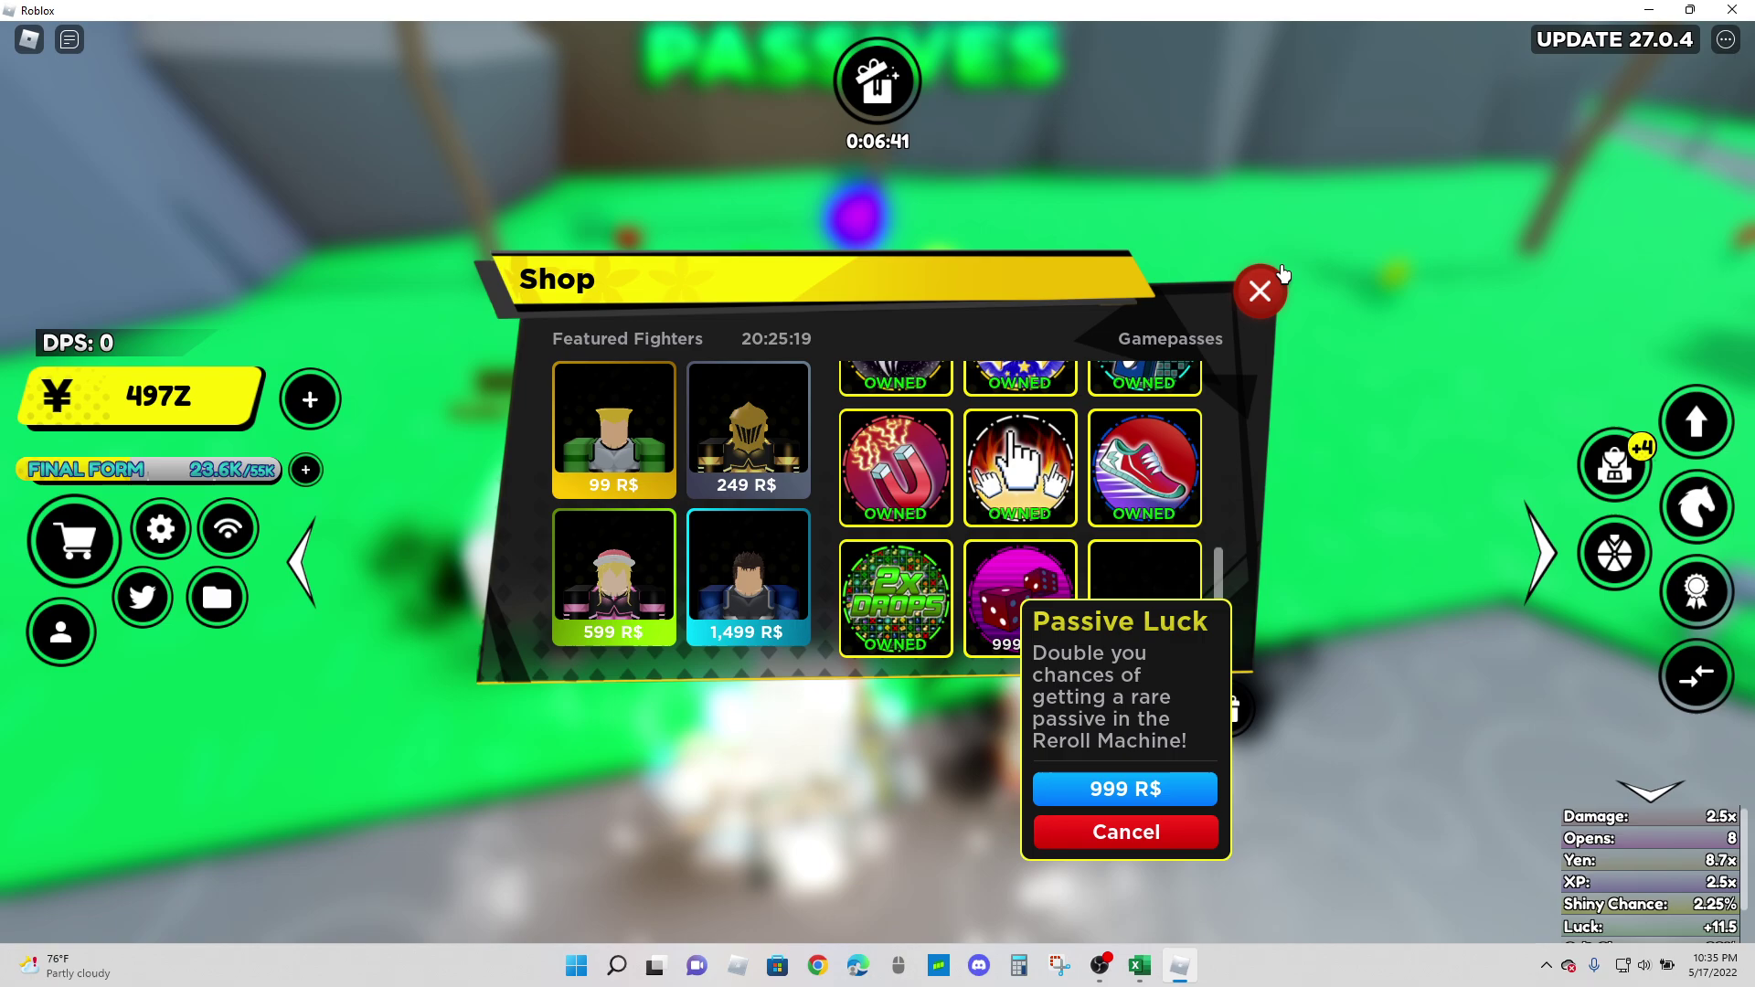
pyautogui.click(1260, 290)
pyautogui.click(877, 896)
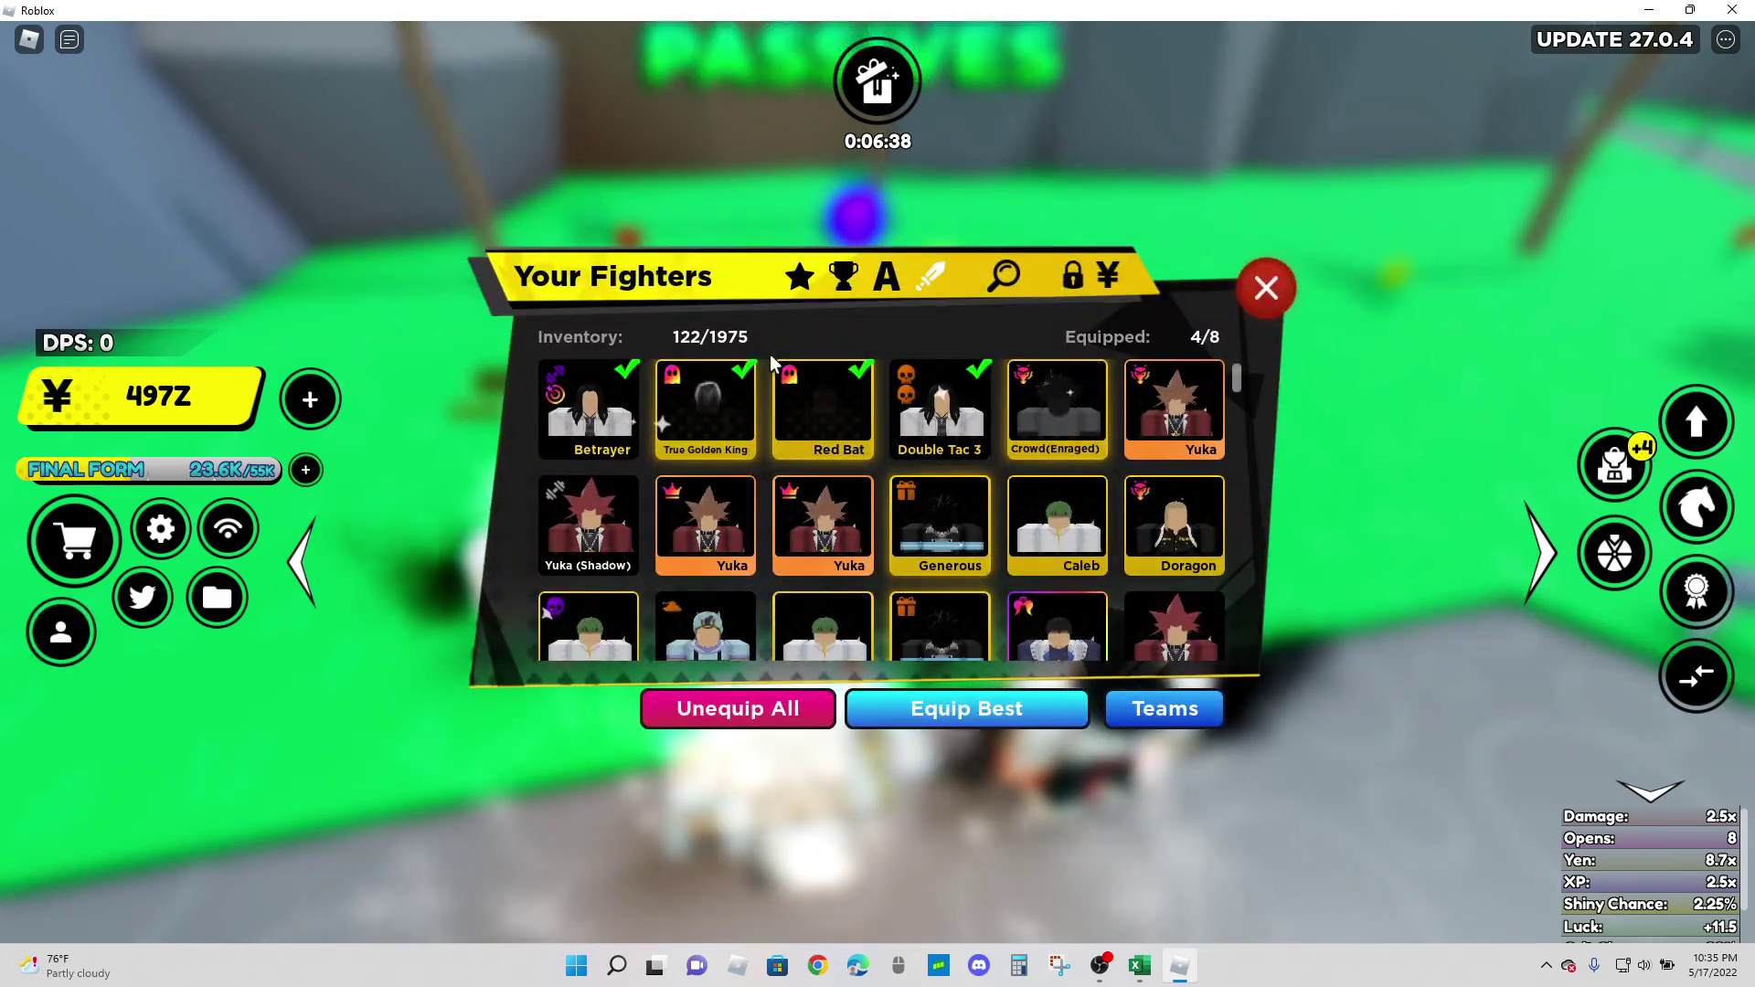
# Step: Search the fighter inventory for 'god', then change the search to 'monster'
pyautogui.click(1012, 280)
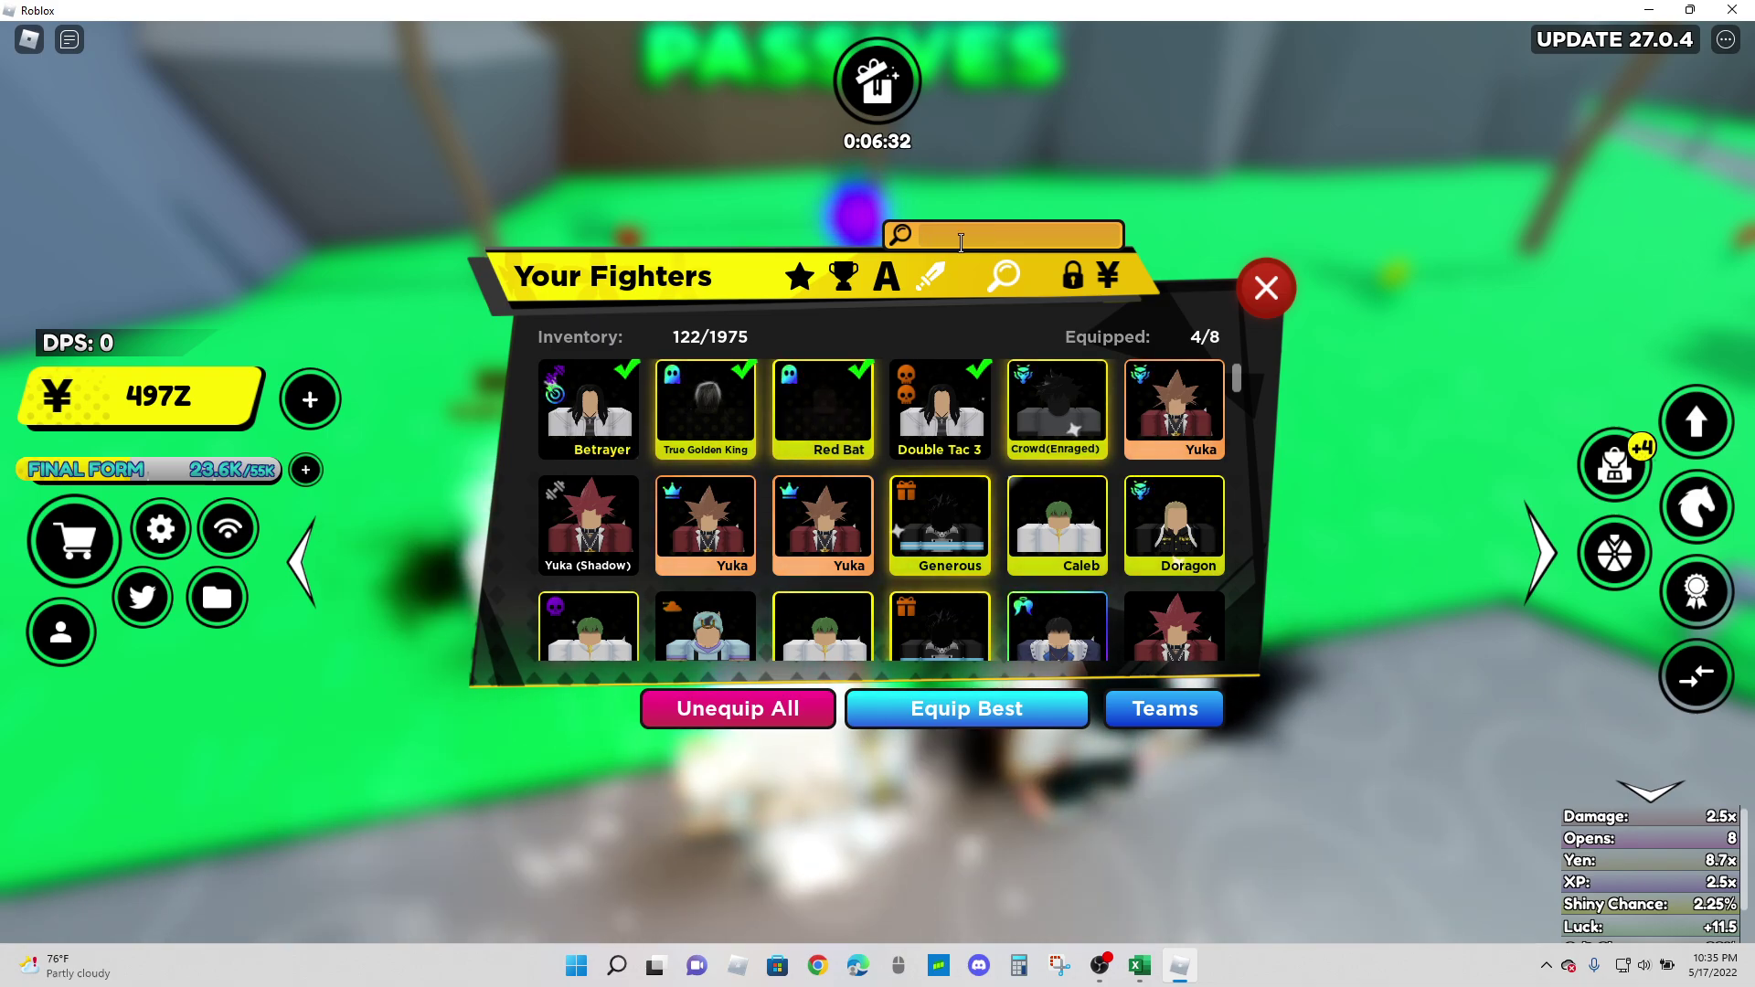
pyautogui.click(961, 240)
pyautogui.write('god')
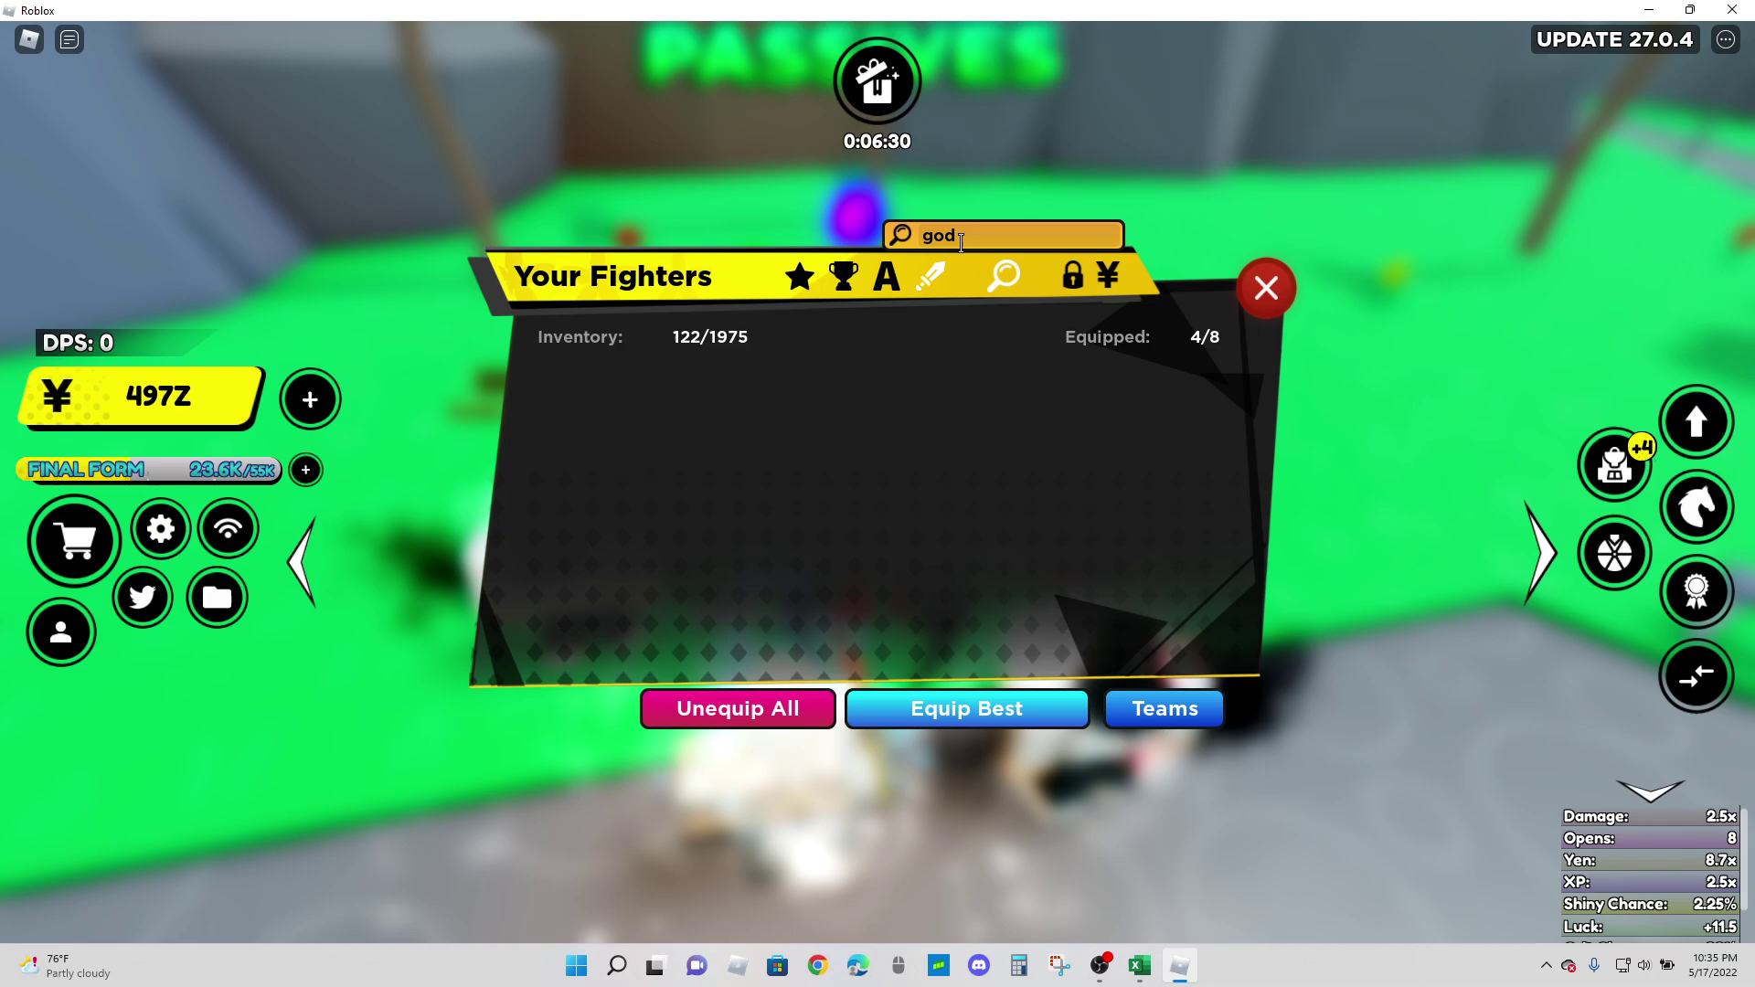
pyautogui.press('BackSpace')
pyautogui.press('BackSpace')
pyautogui.press('BackSpace')
pyautogui.write('monster')
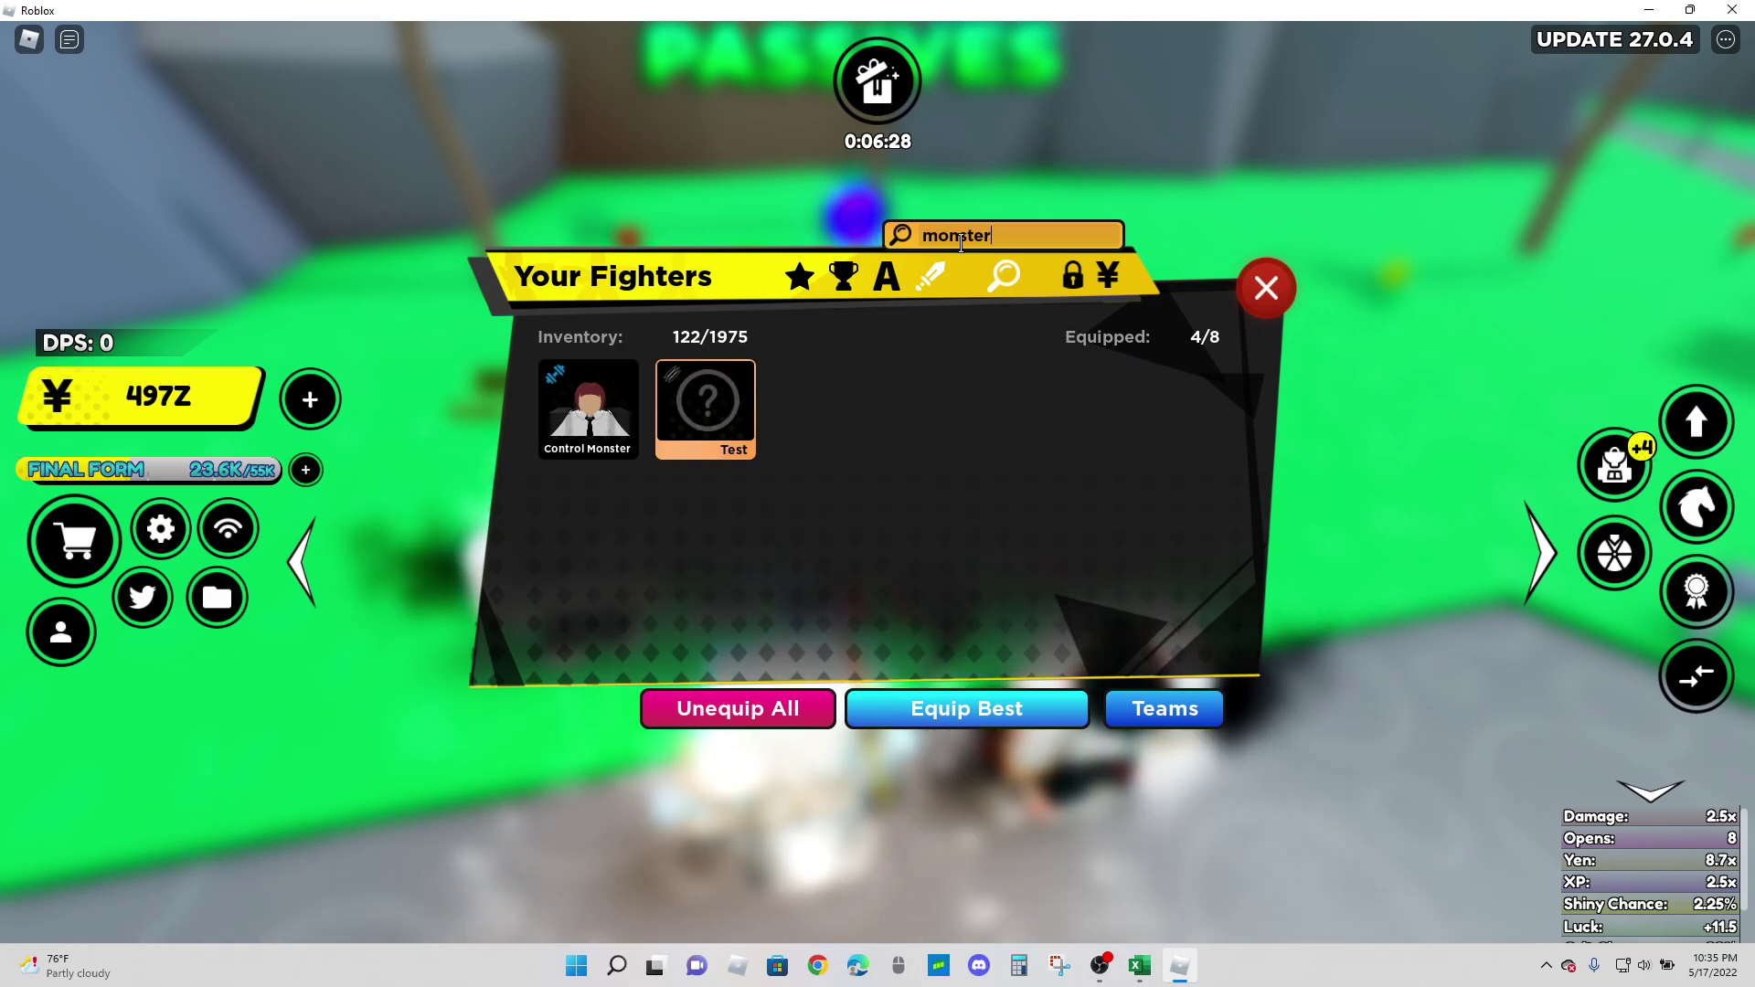
# Step: Unequip all fighters, equip the Monster-passive Test fighter, and close the inventory
pyautogui.click(737, 708)
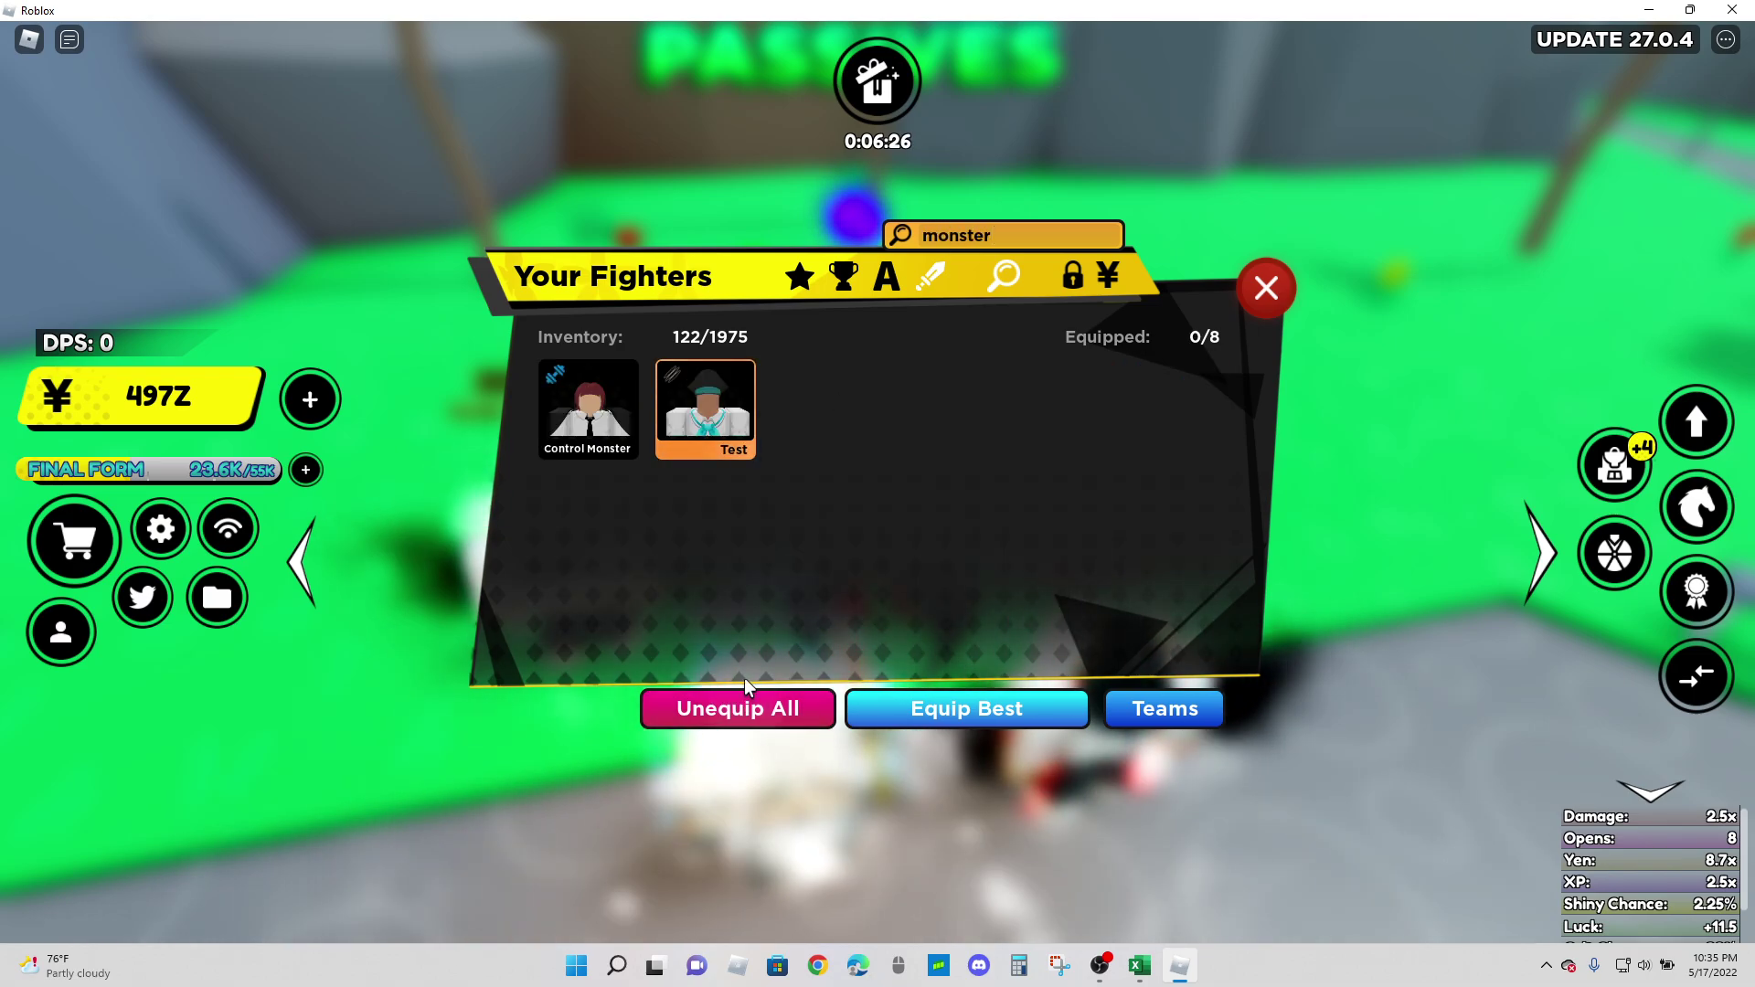
pyautogui.click(726, 393)
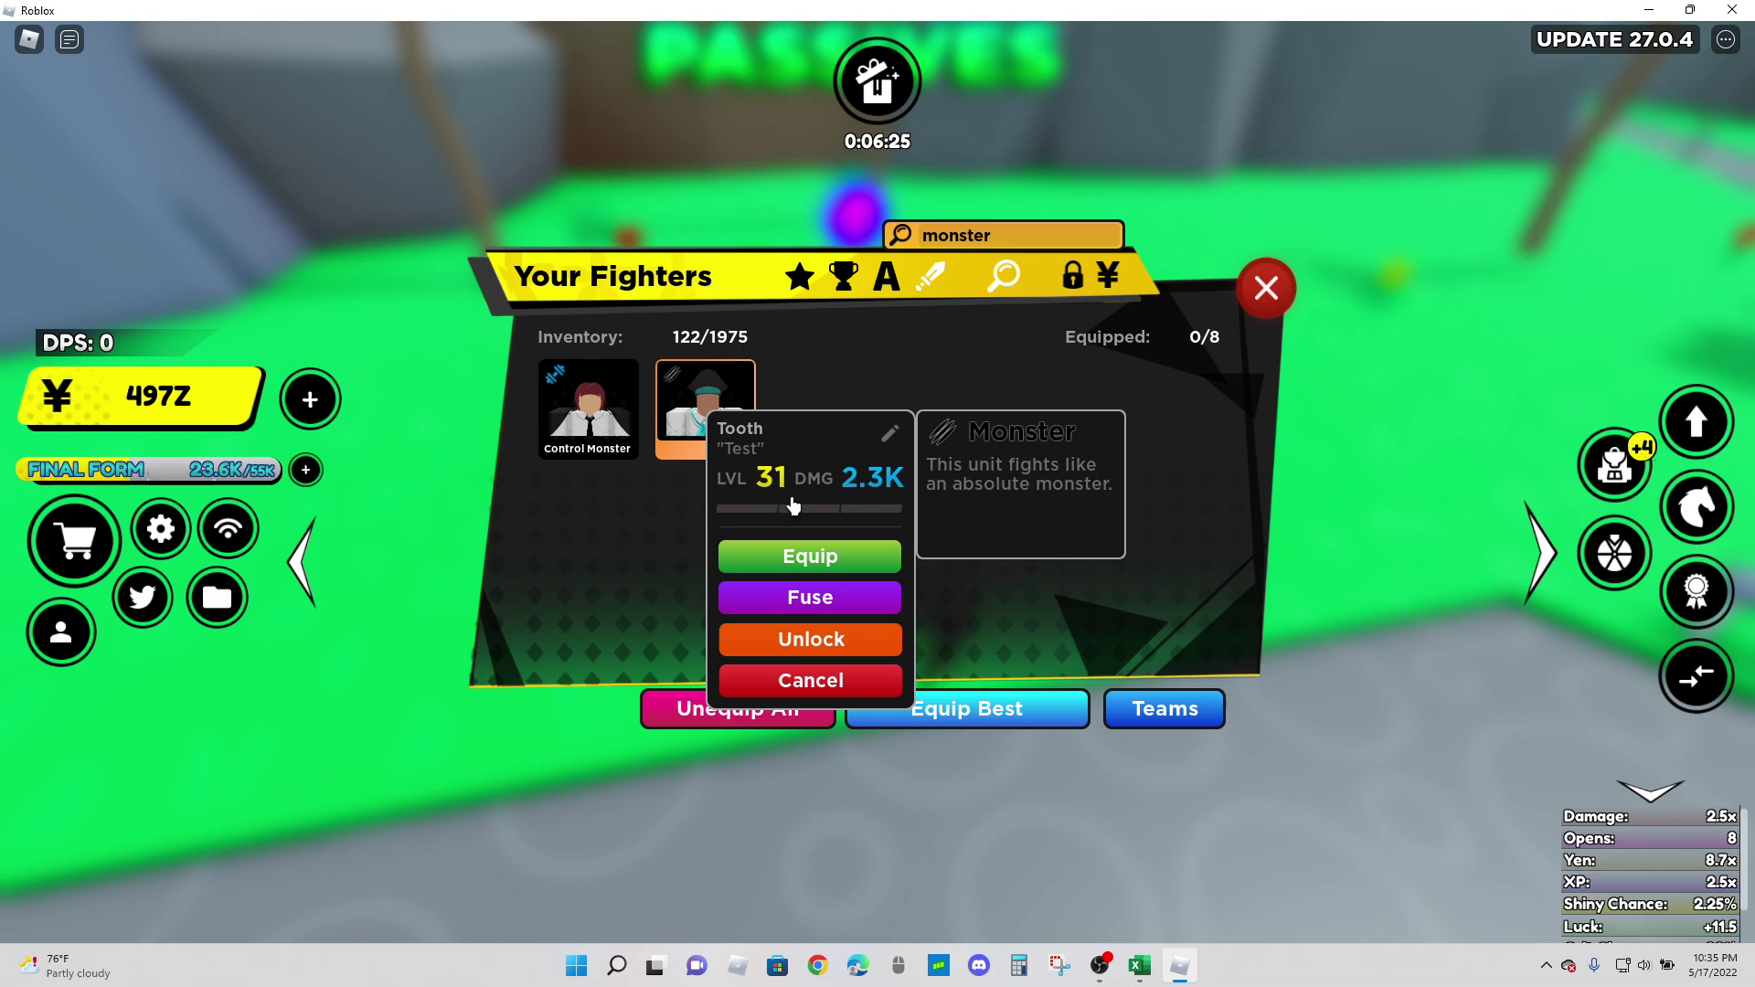
pyautogui.click(796, 557)
pyautogui.click(1265, 288)
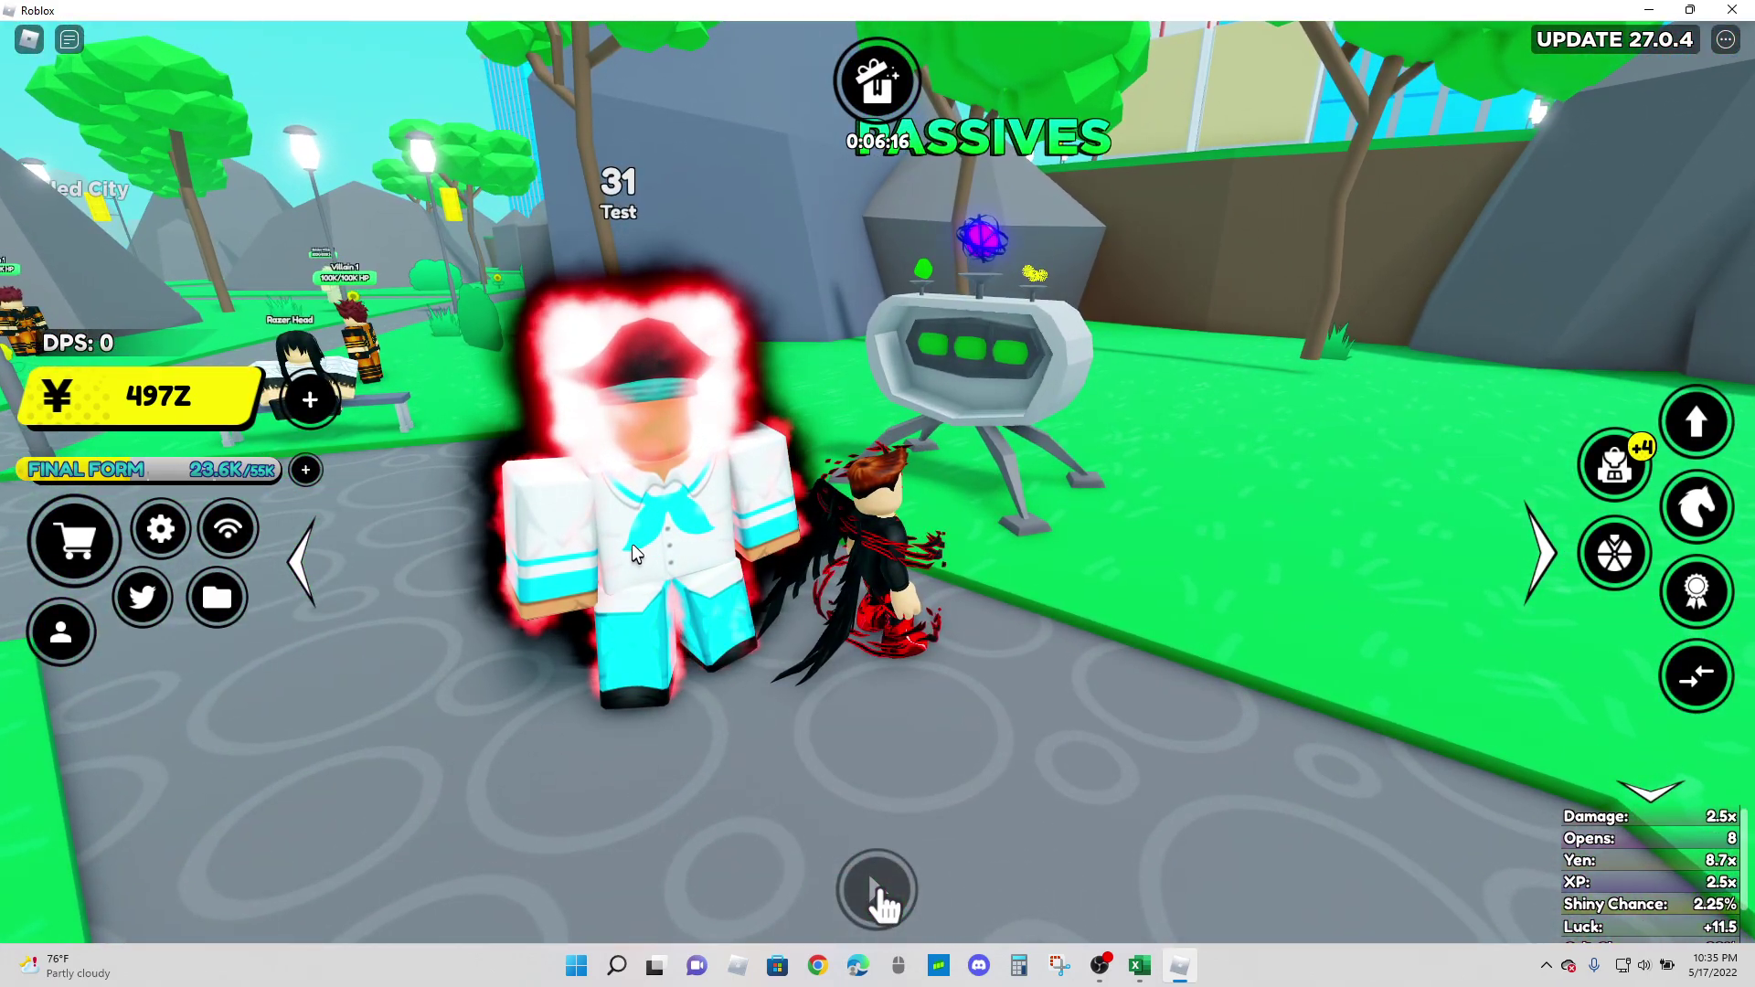
pyautogui.click(1140, 967)
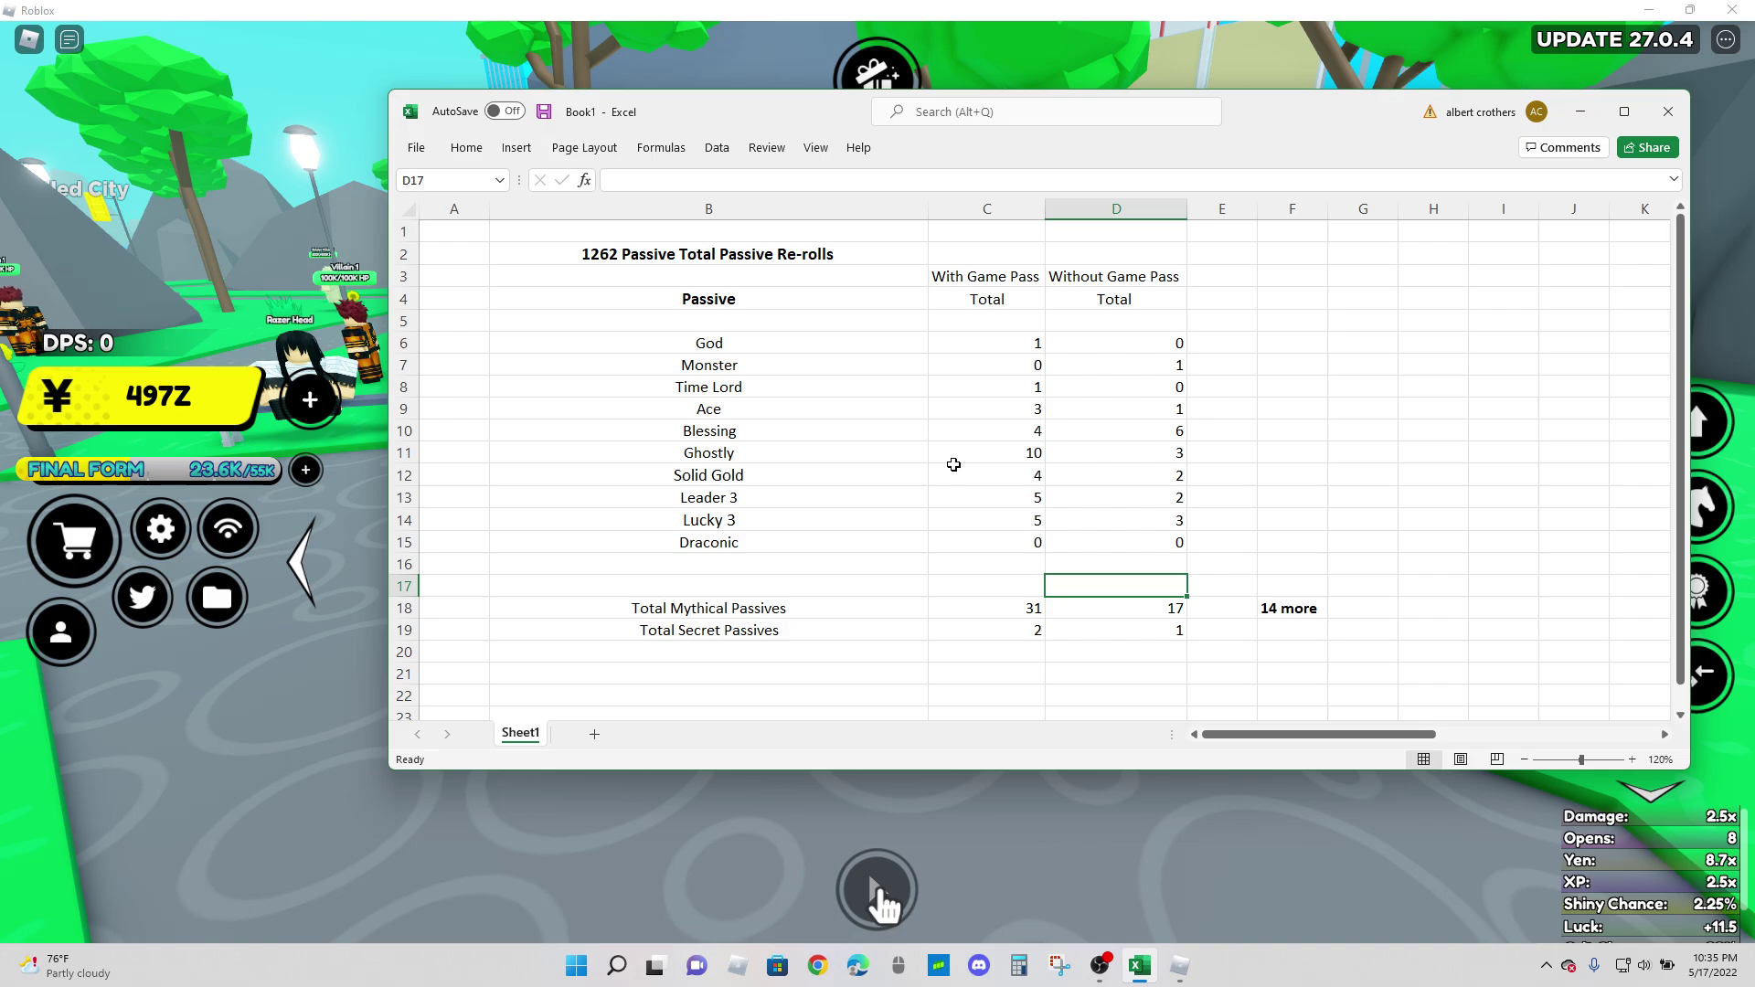
pyautogui.click(829, 362)
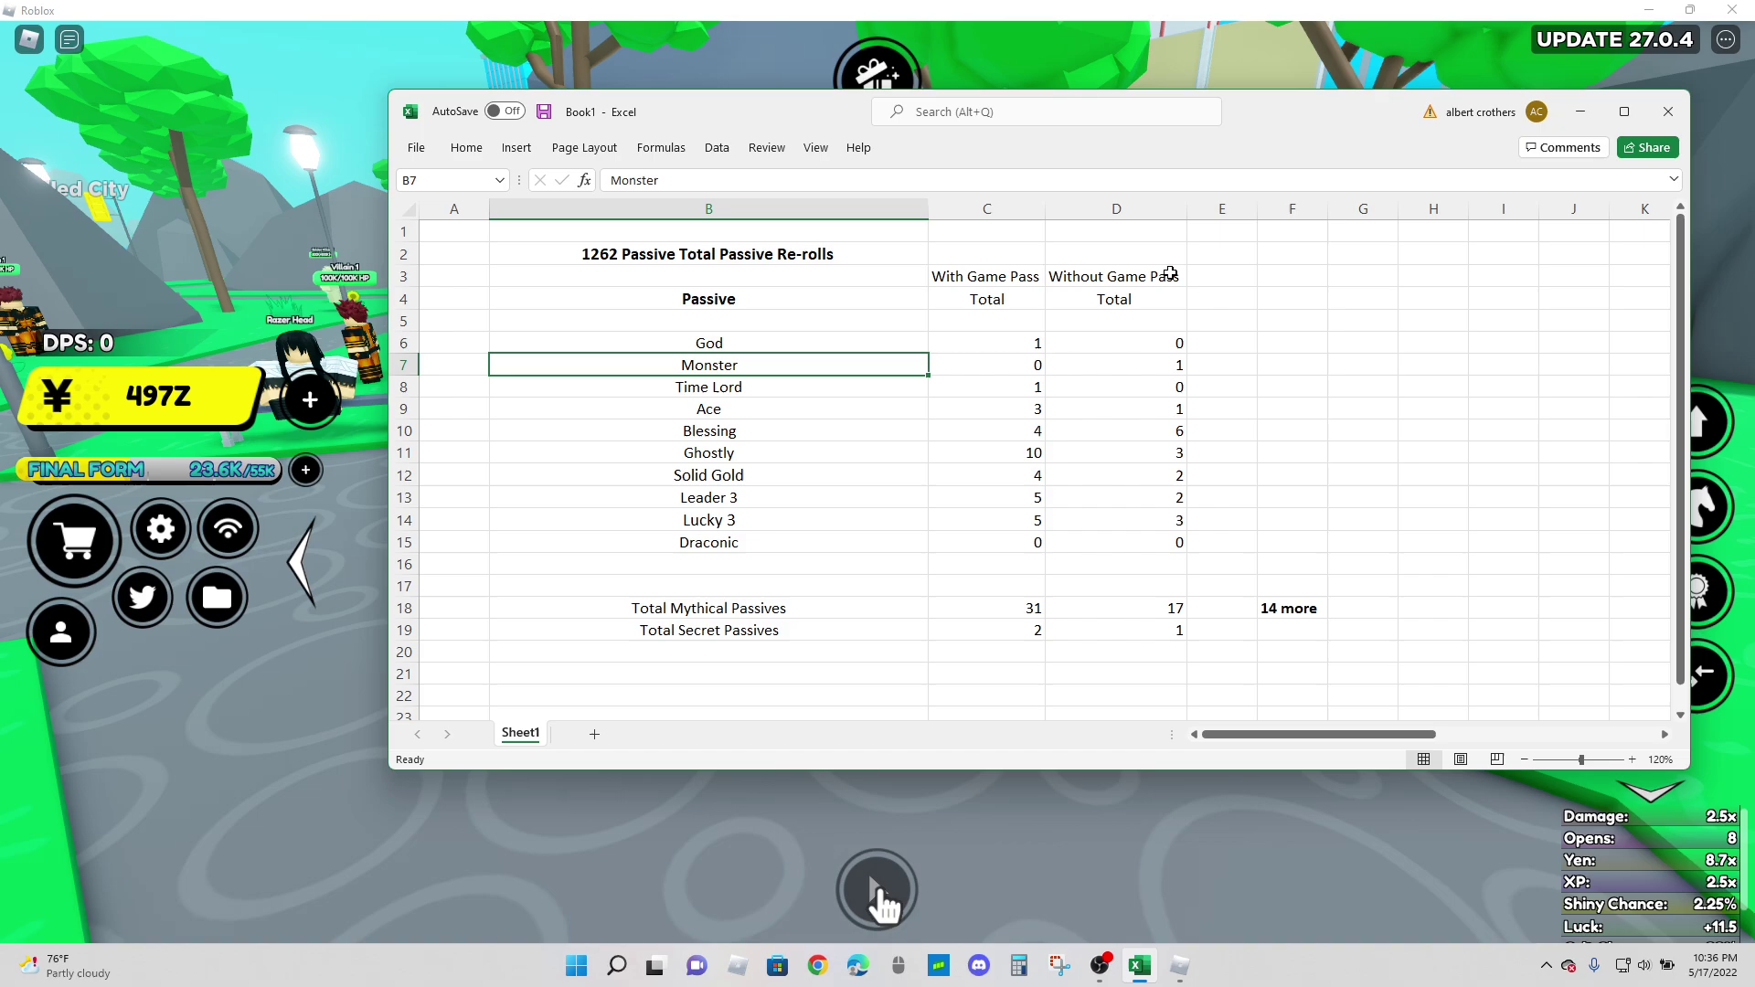
pyautogui.moveTo(1060, 280); pyautogui.dragTo(1122, 299)
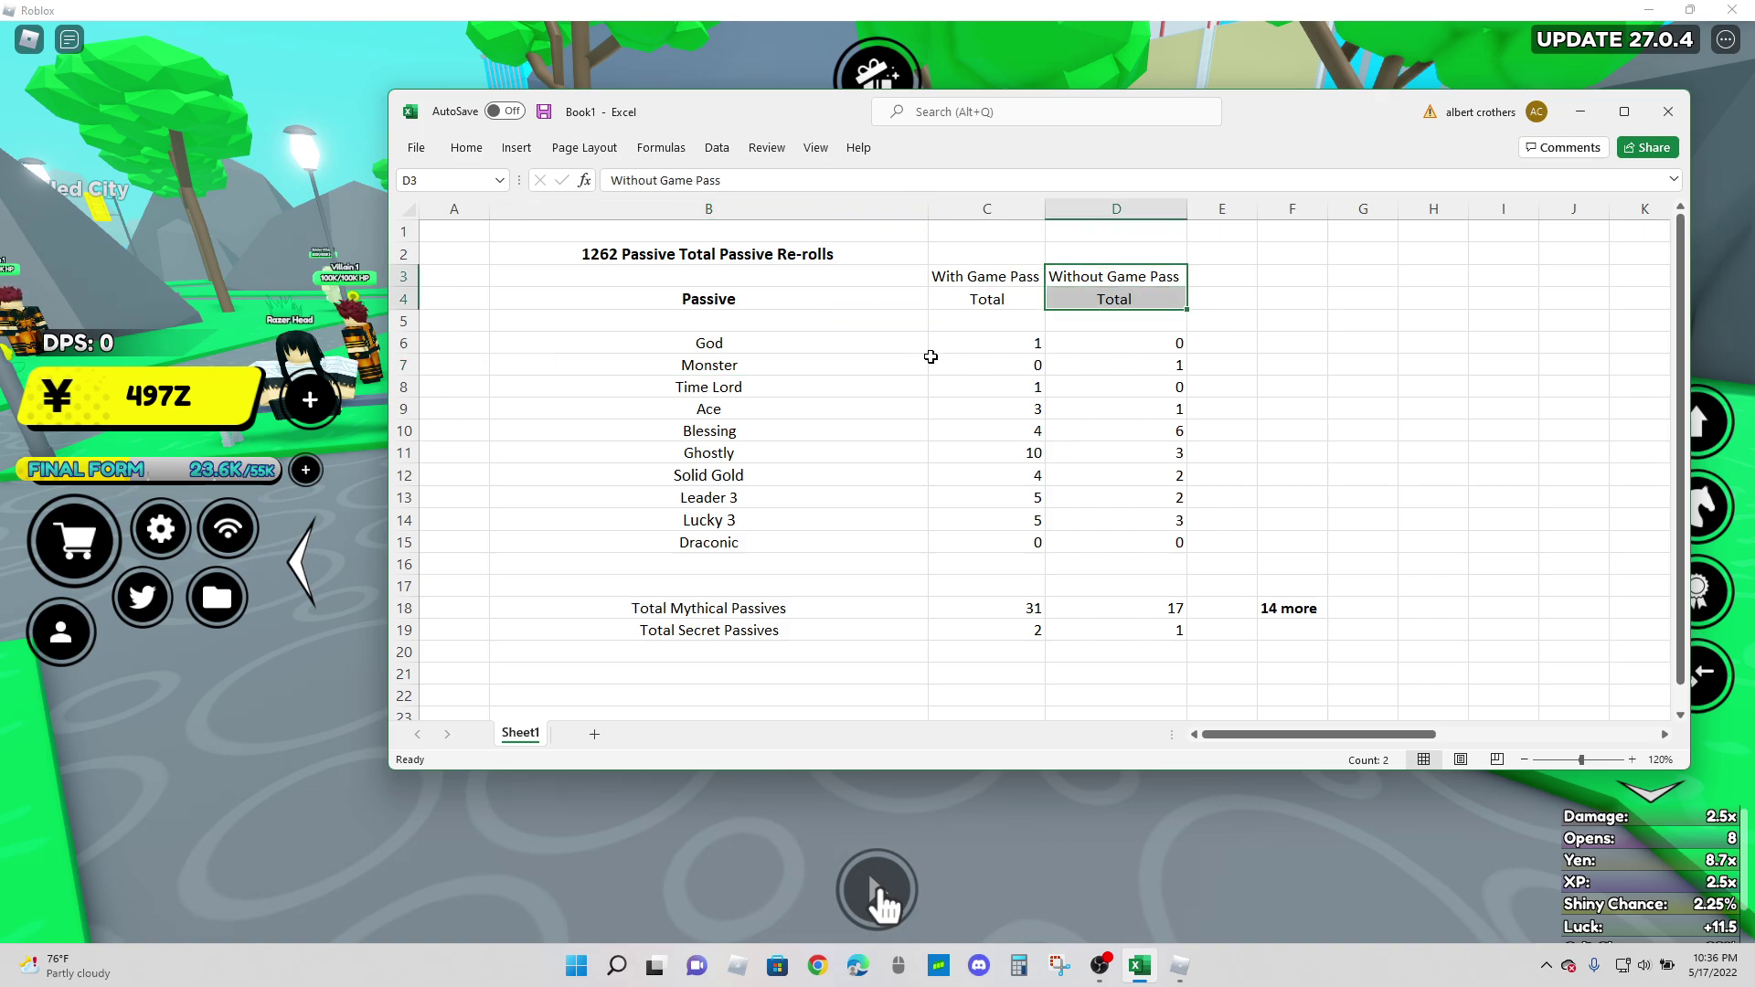
pyautogui.click(962, 342)
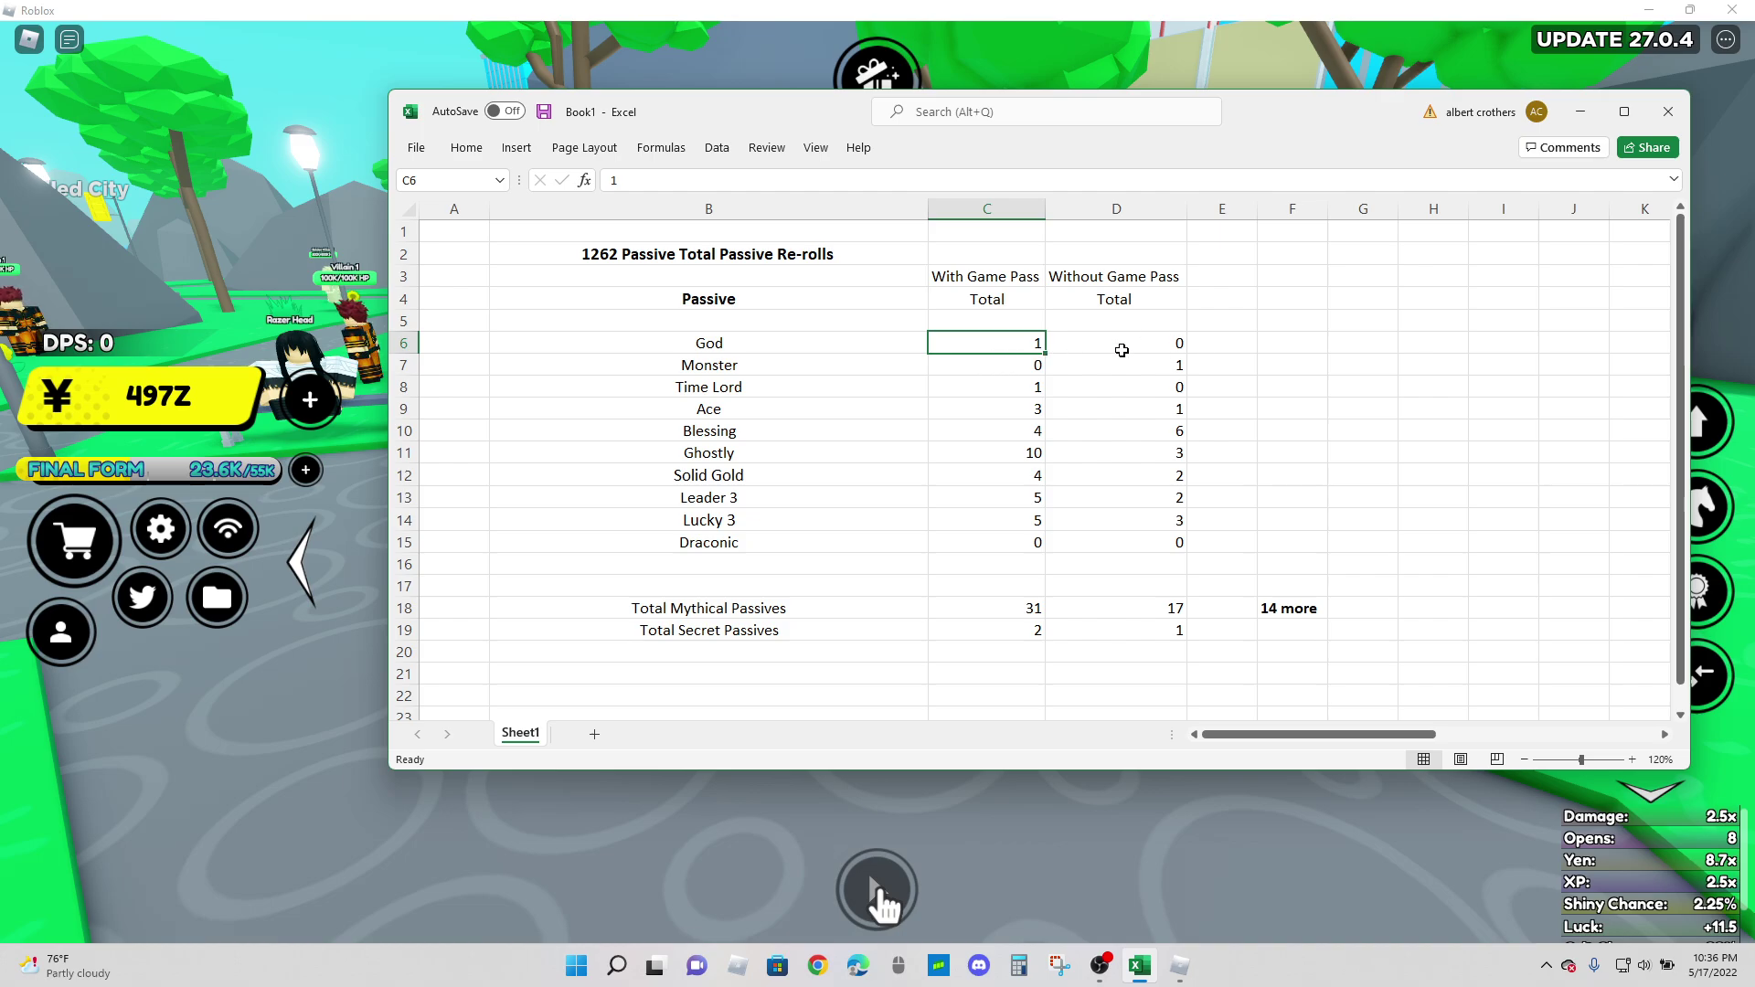
pyautogui.click(978, 365)
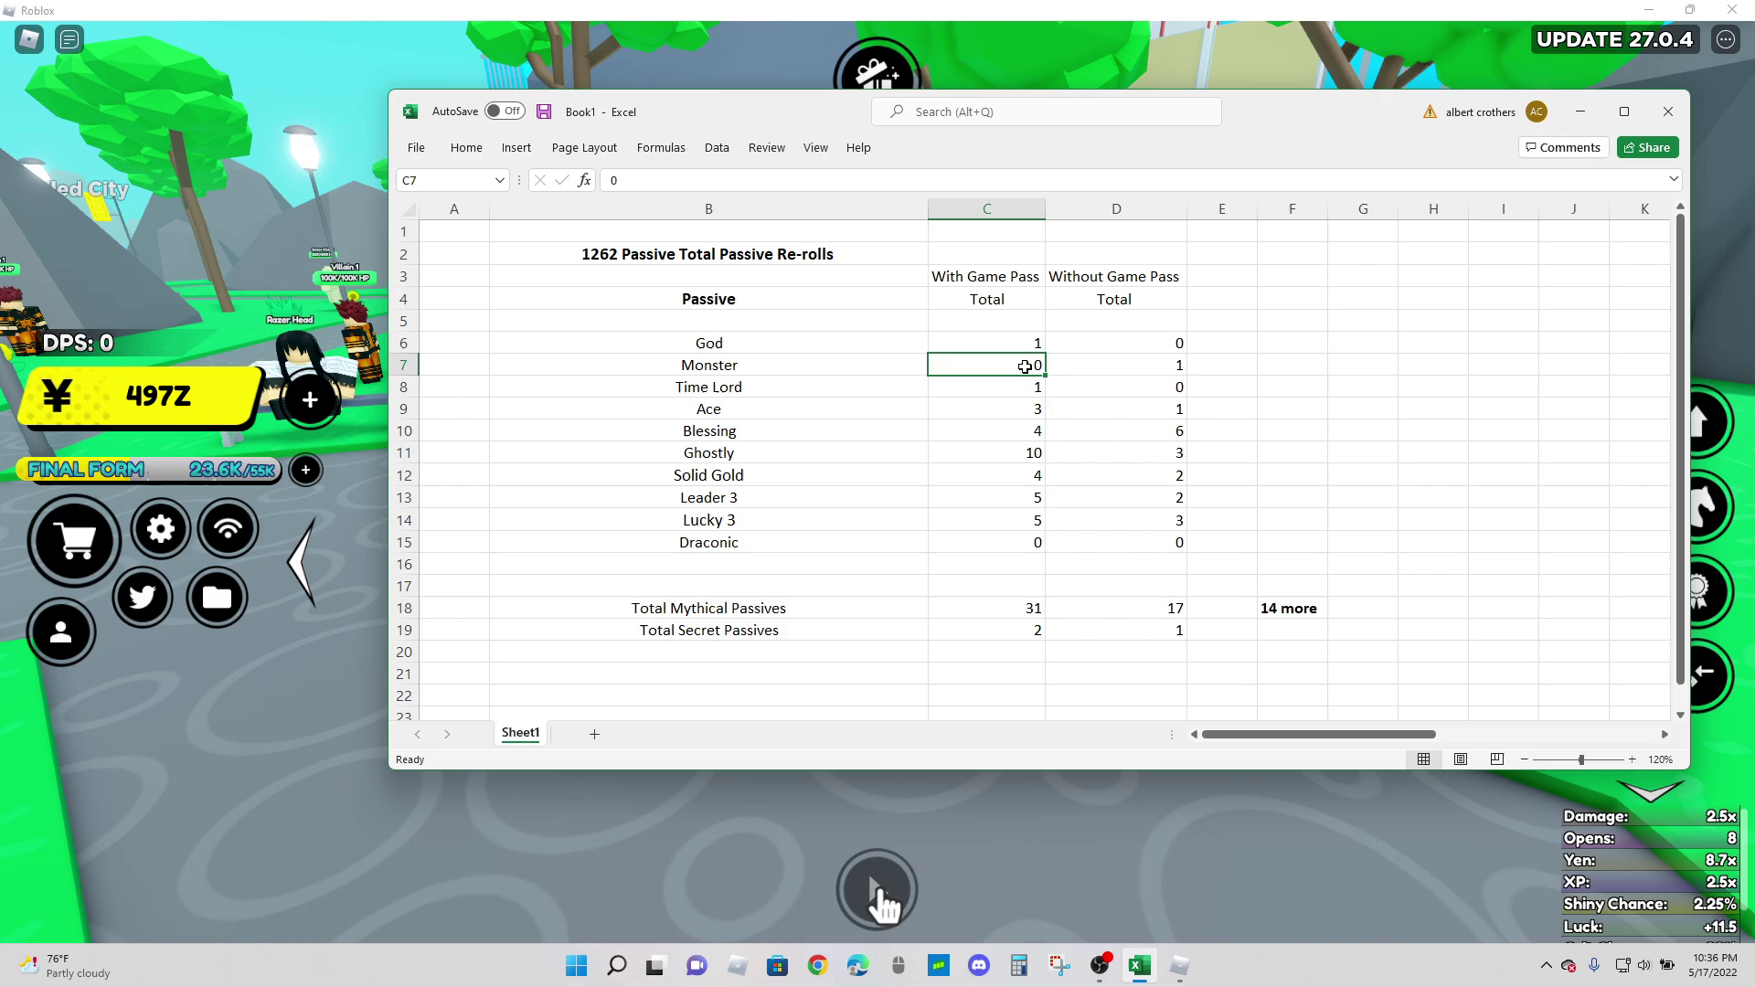
pyautogui.click(1175, 366)
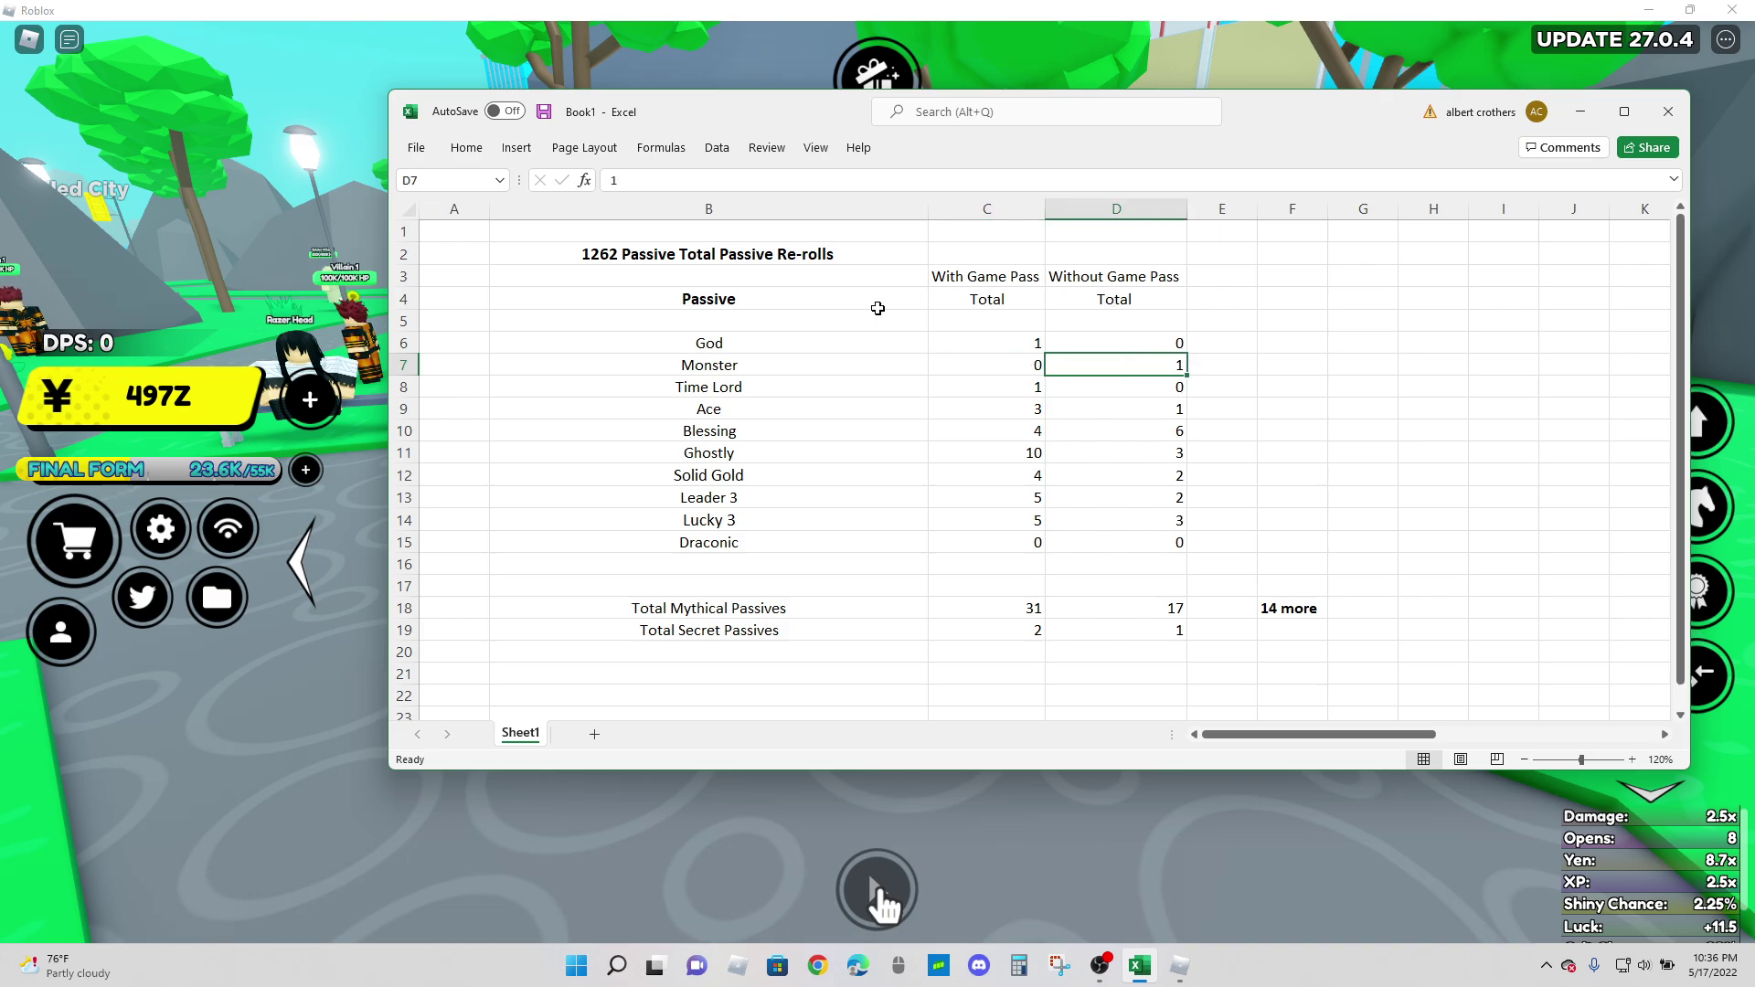
pyautogui.click(1006, 389)
pyautogui.click(1142, 380)
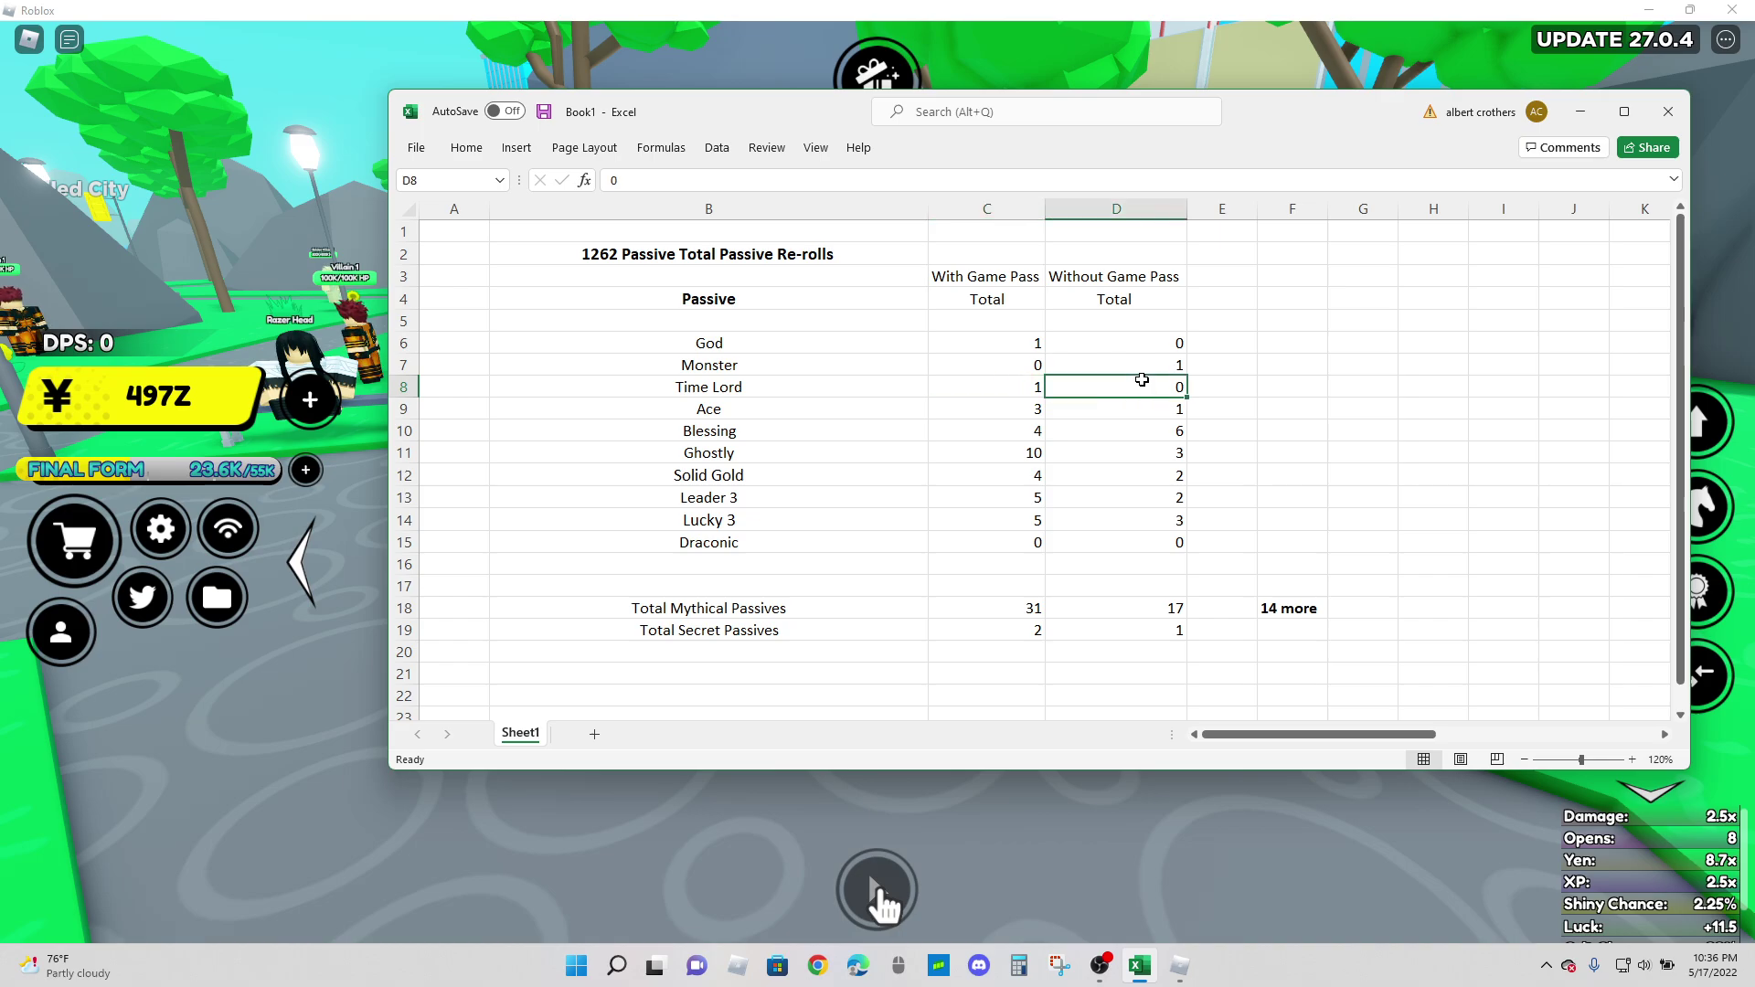
pyautogui.click(1016, 414)
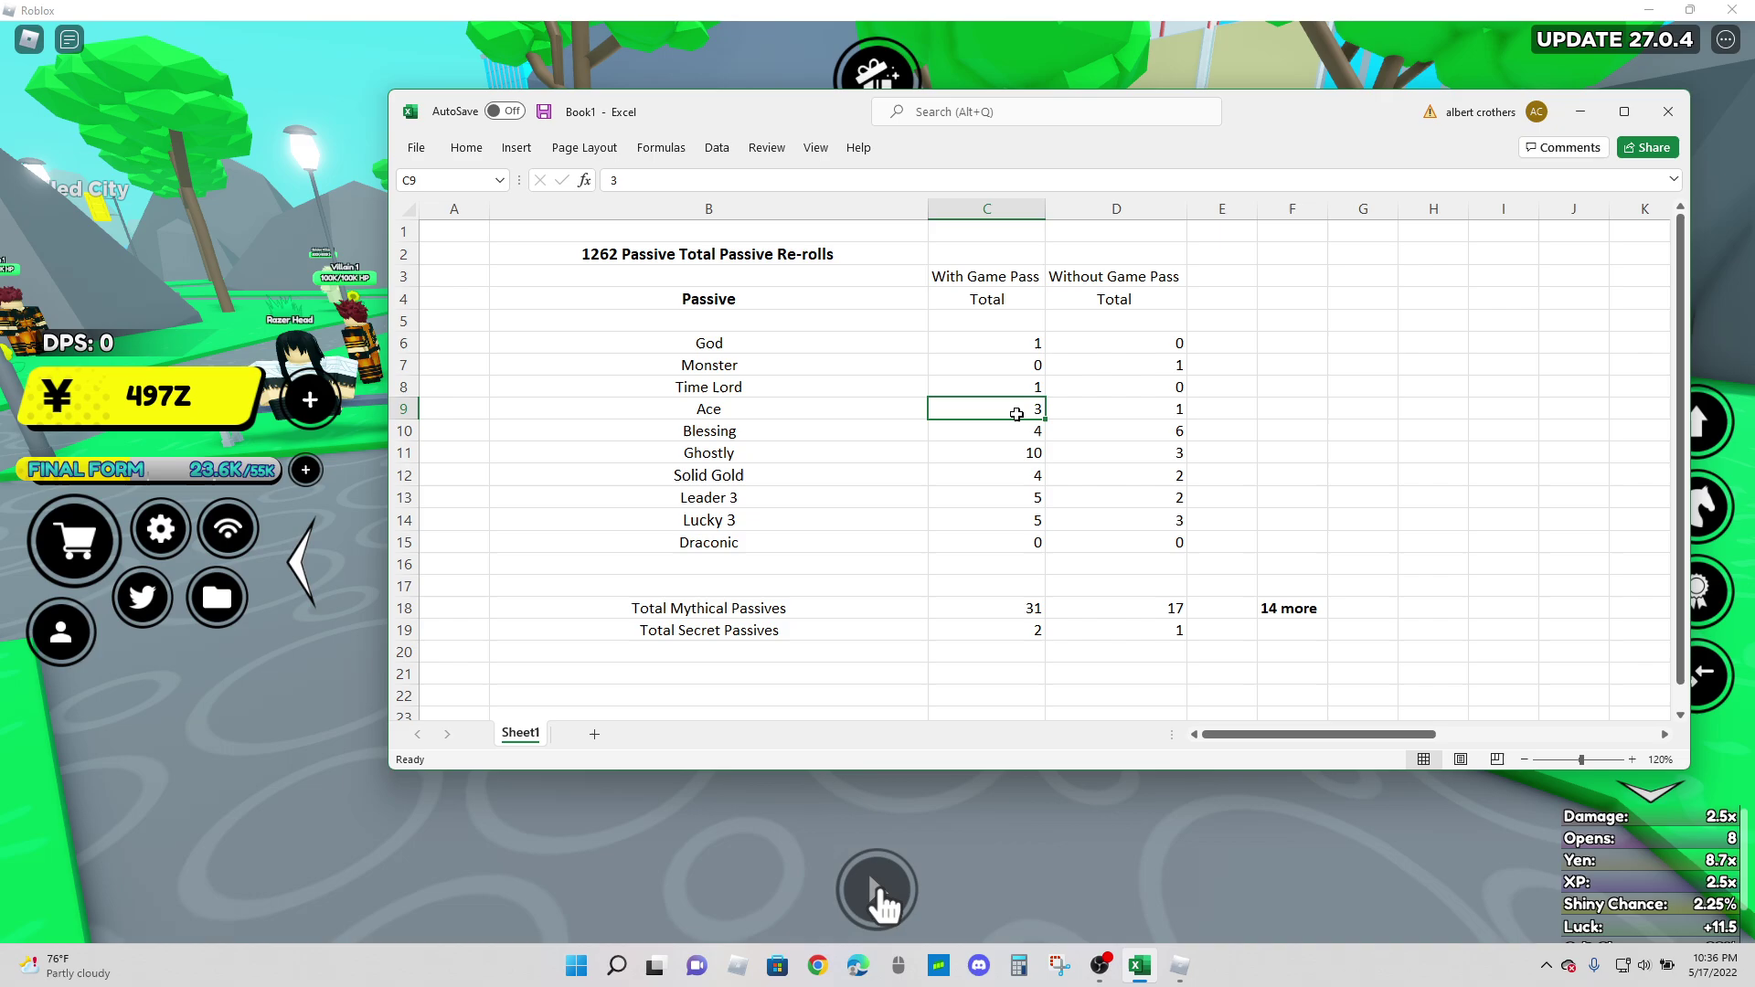
pyautogui.moveTo(1159, 430); pyautogui.dragTo(1005, 435)
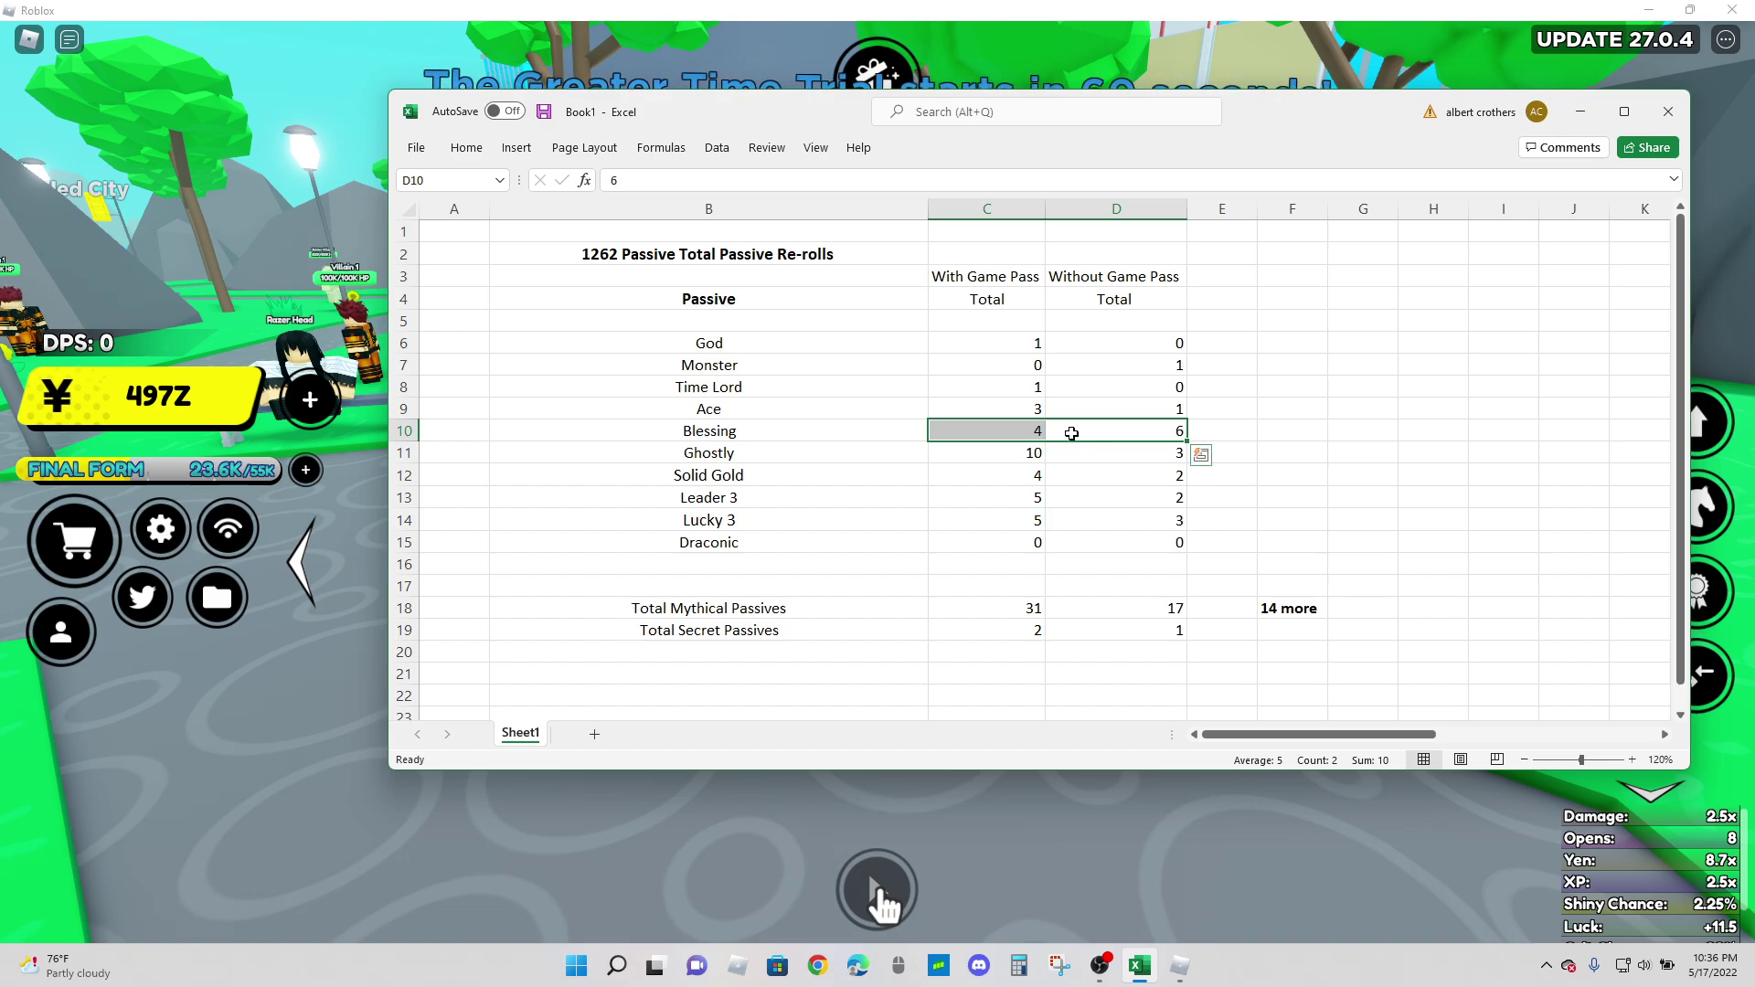
pyautogui.click(1080, 429)
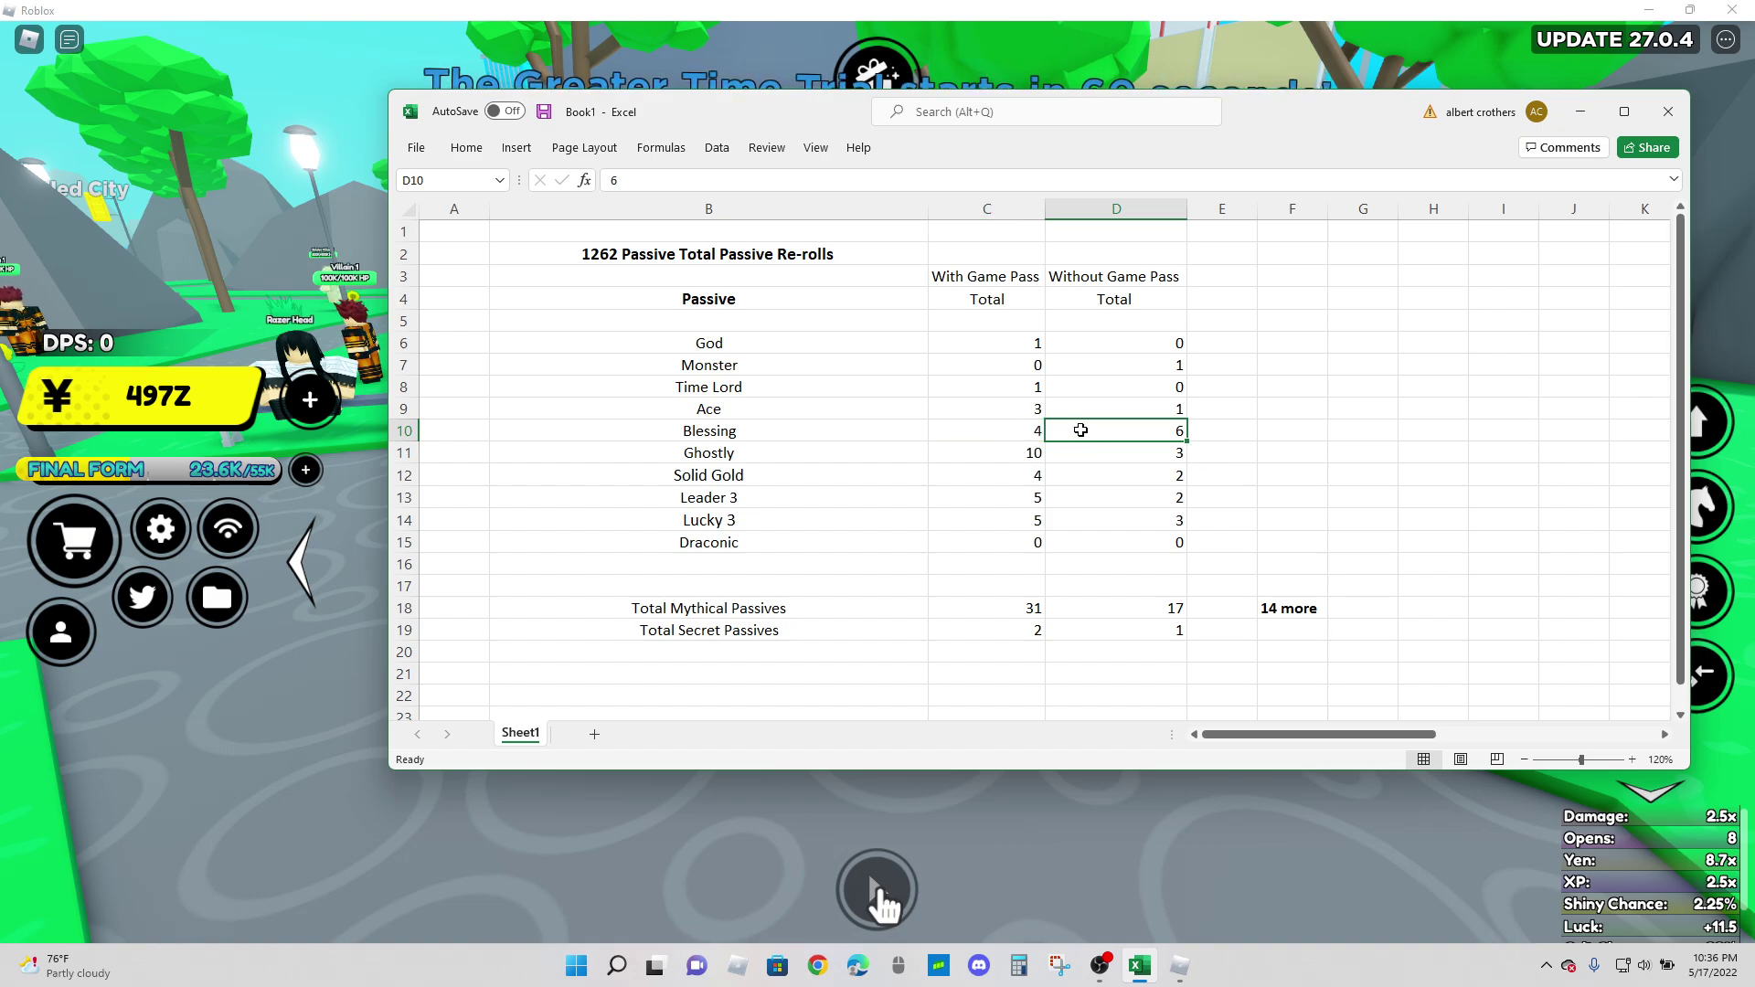
pyautogui.click(1008, 472)
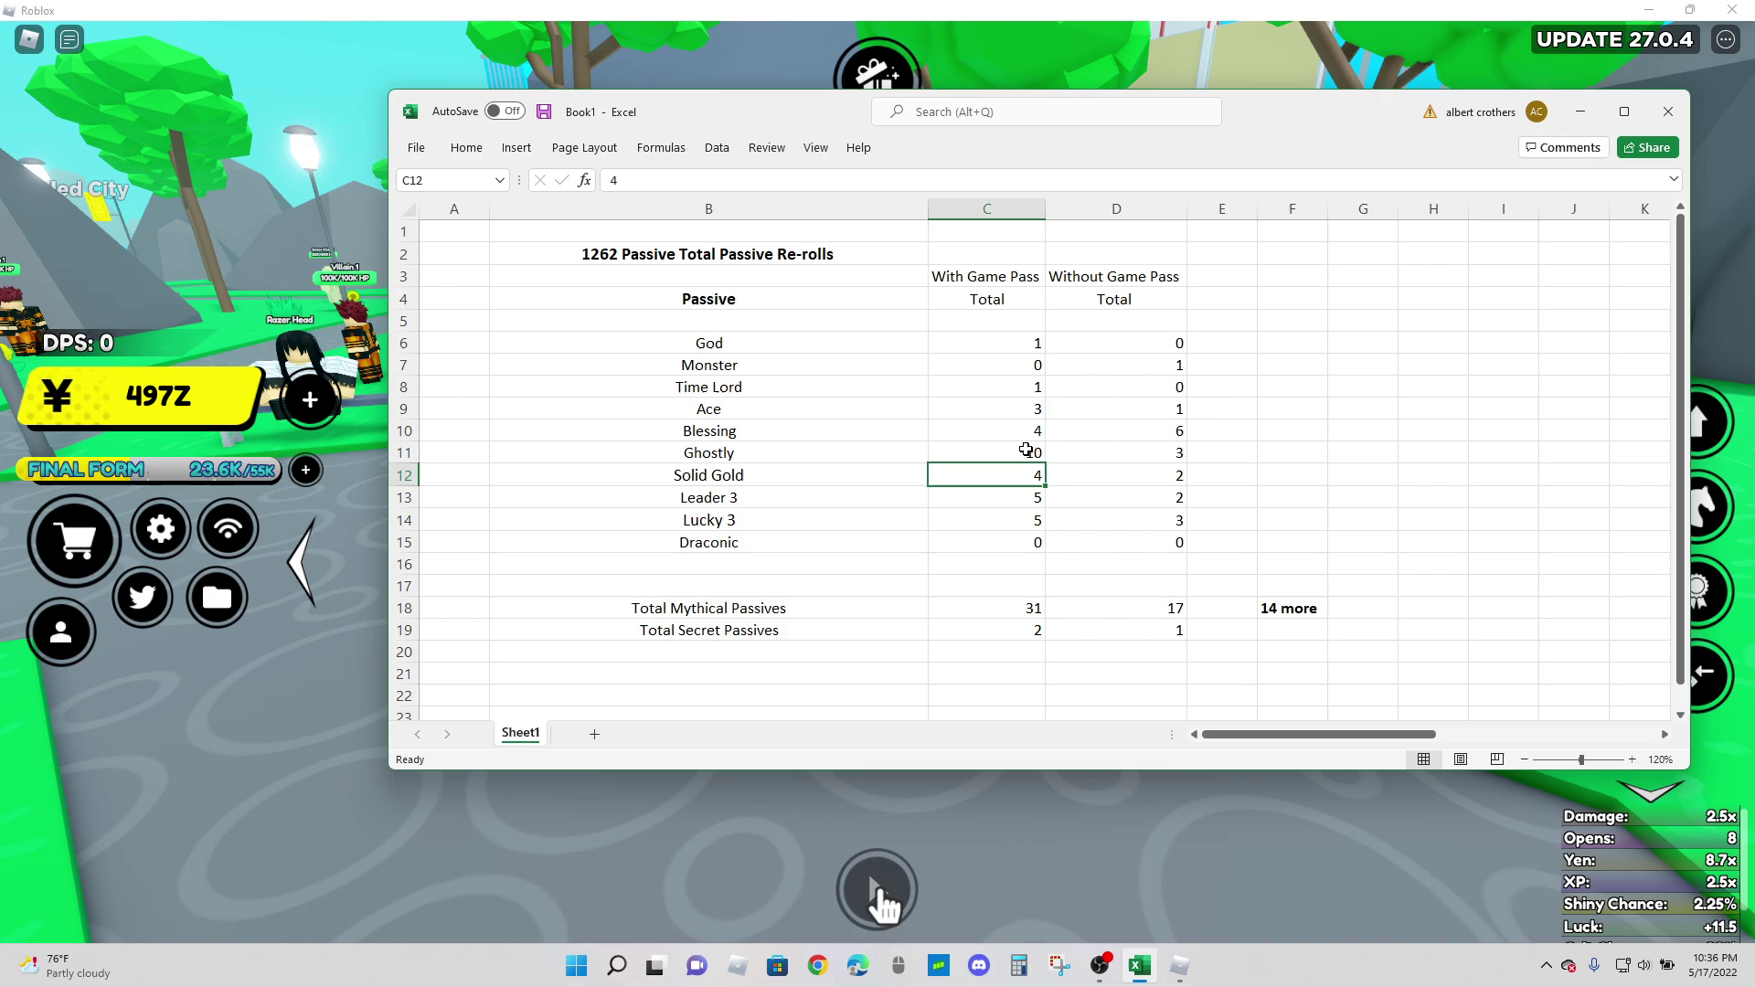
pyautogui.click(979, 448)
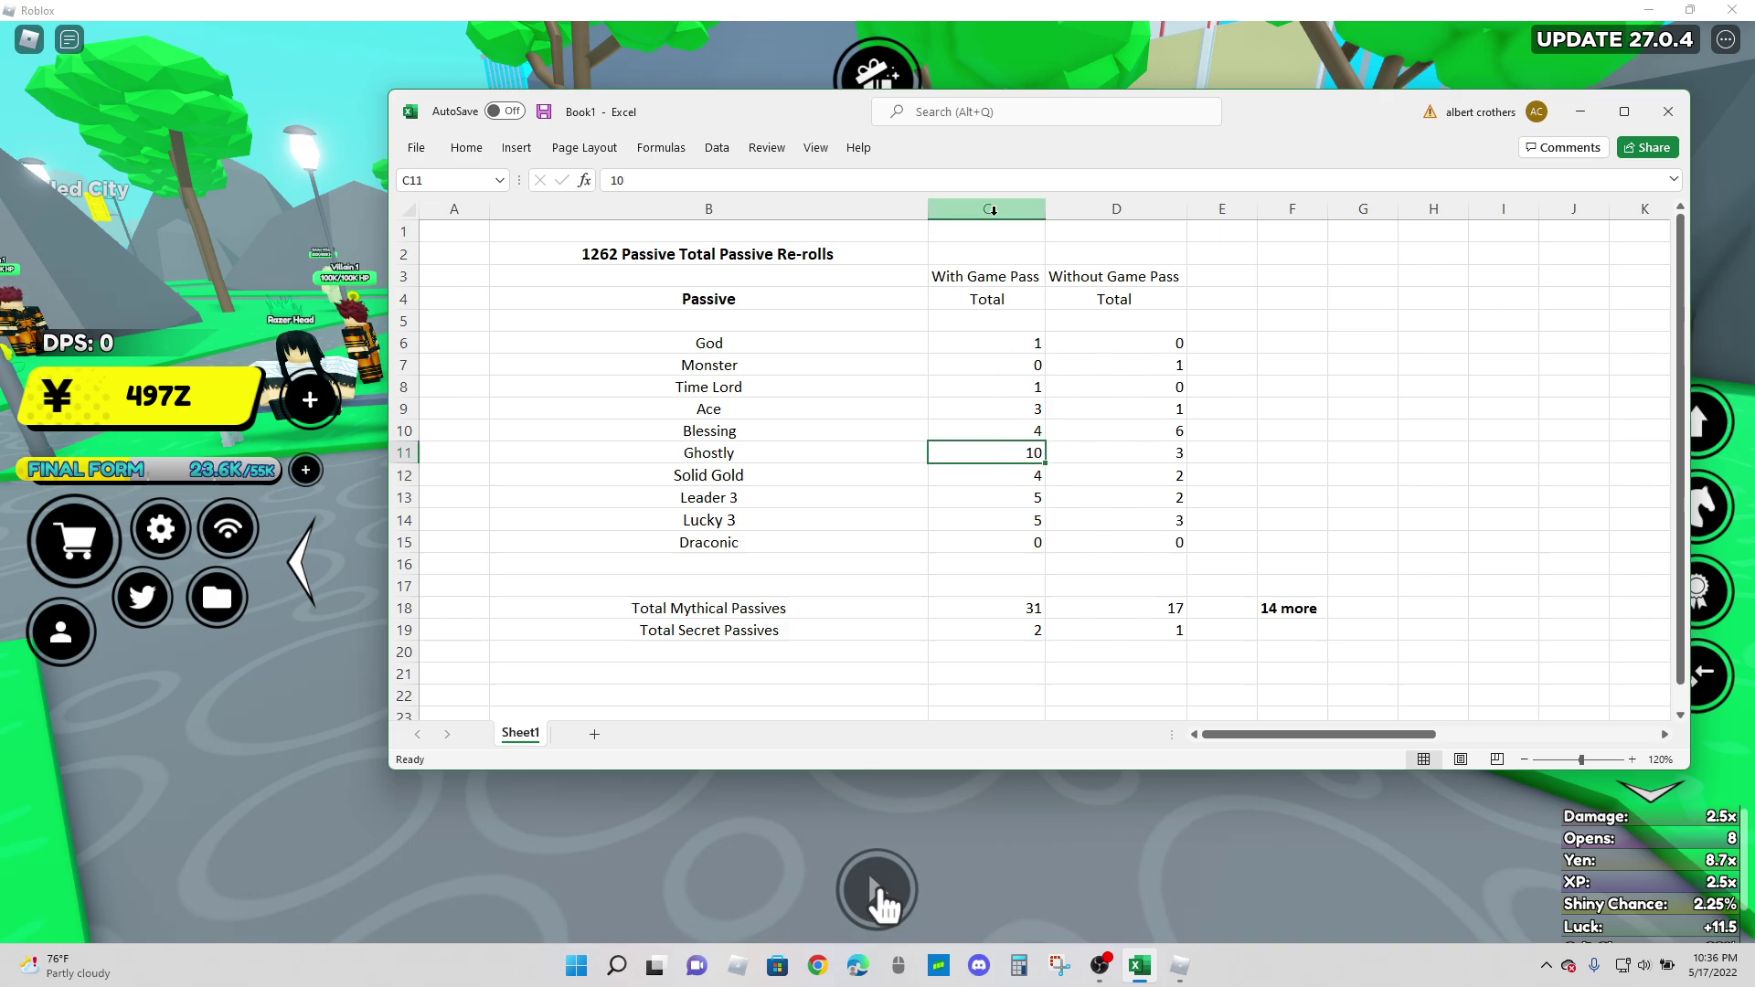
pyautogui.click(976, 474)
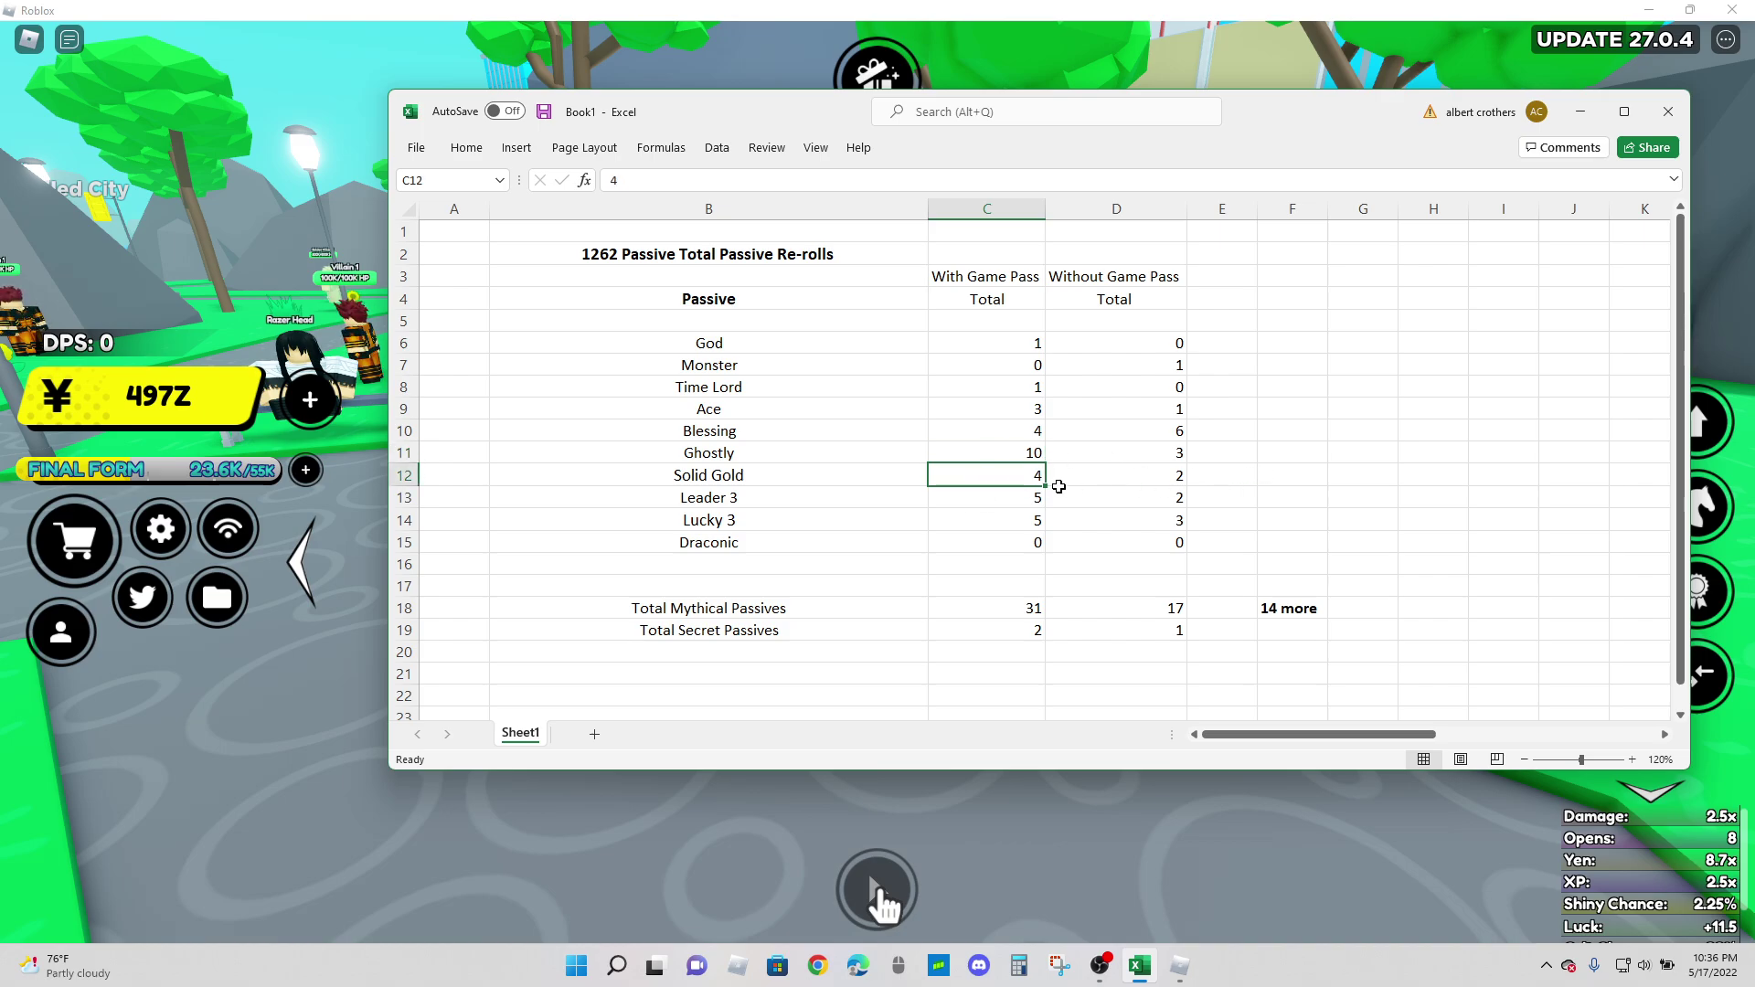
pyautogui.click(1012, 499)
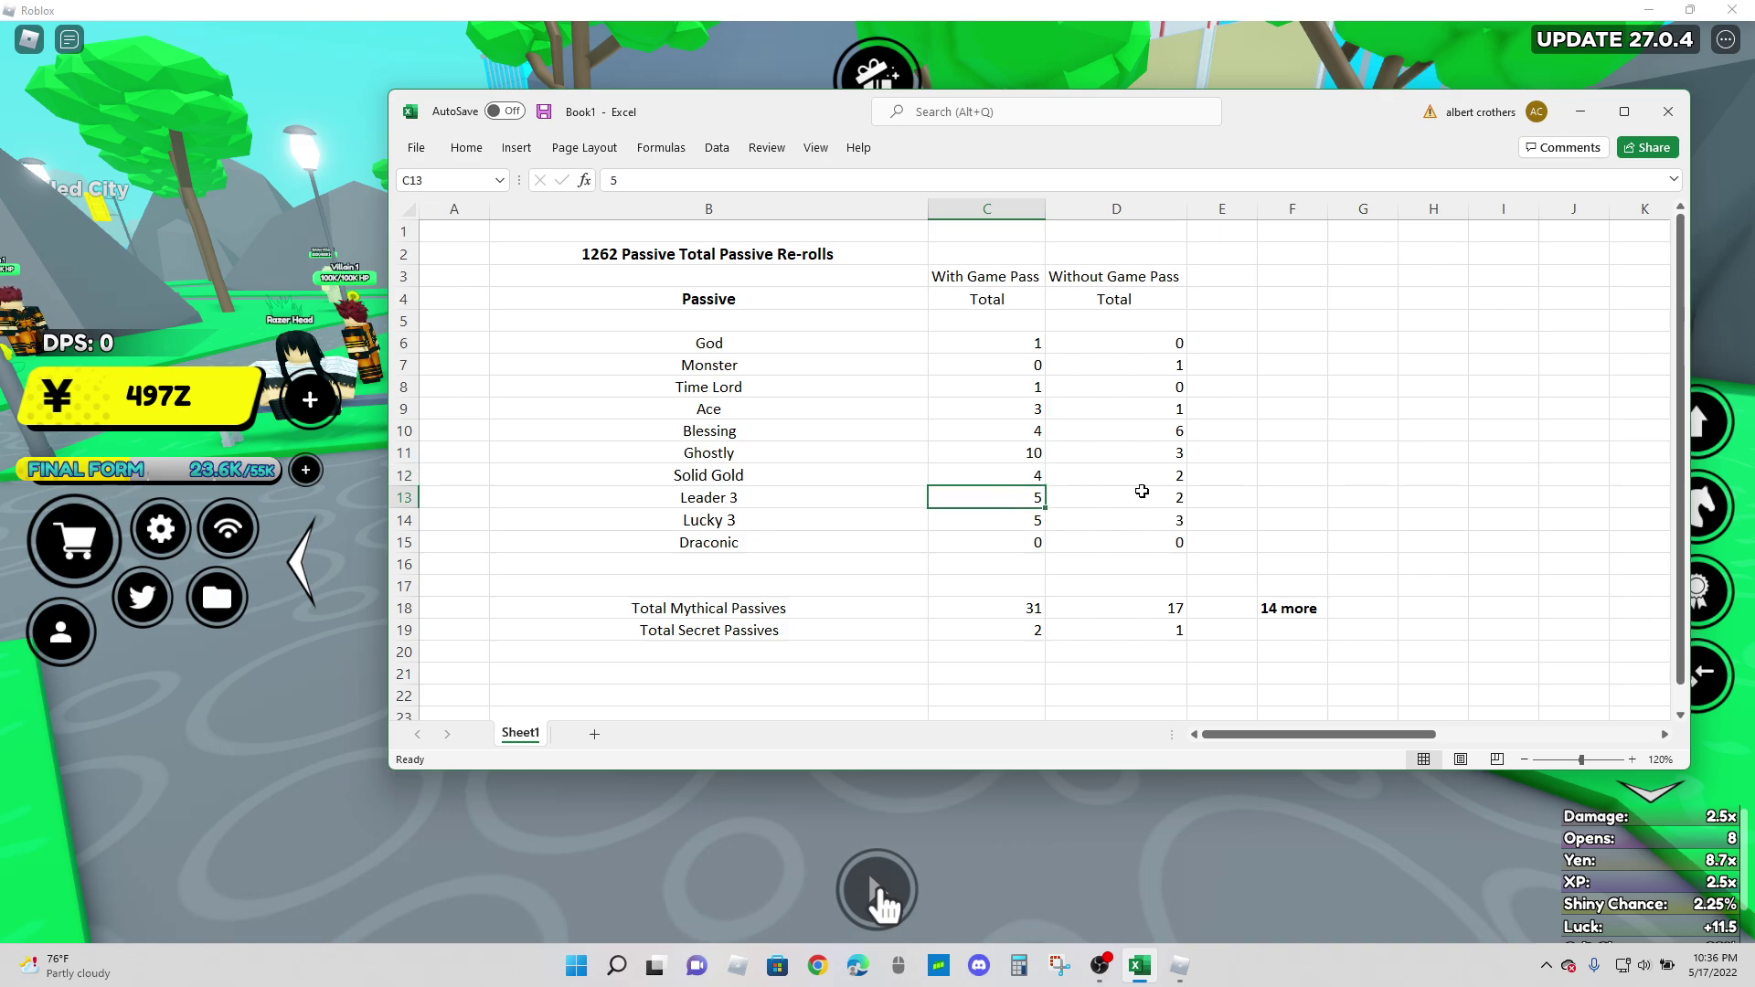
pyautogui.click(981, 520)
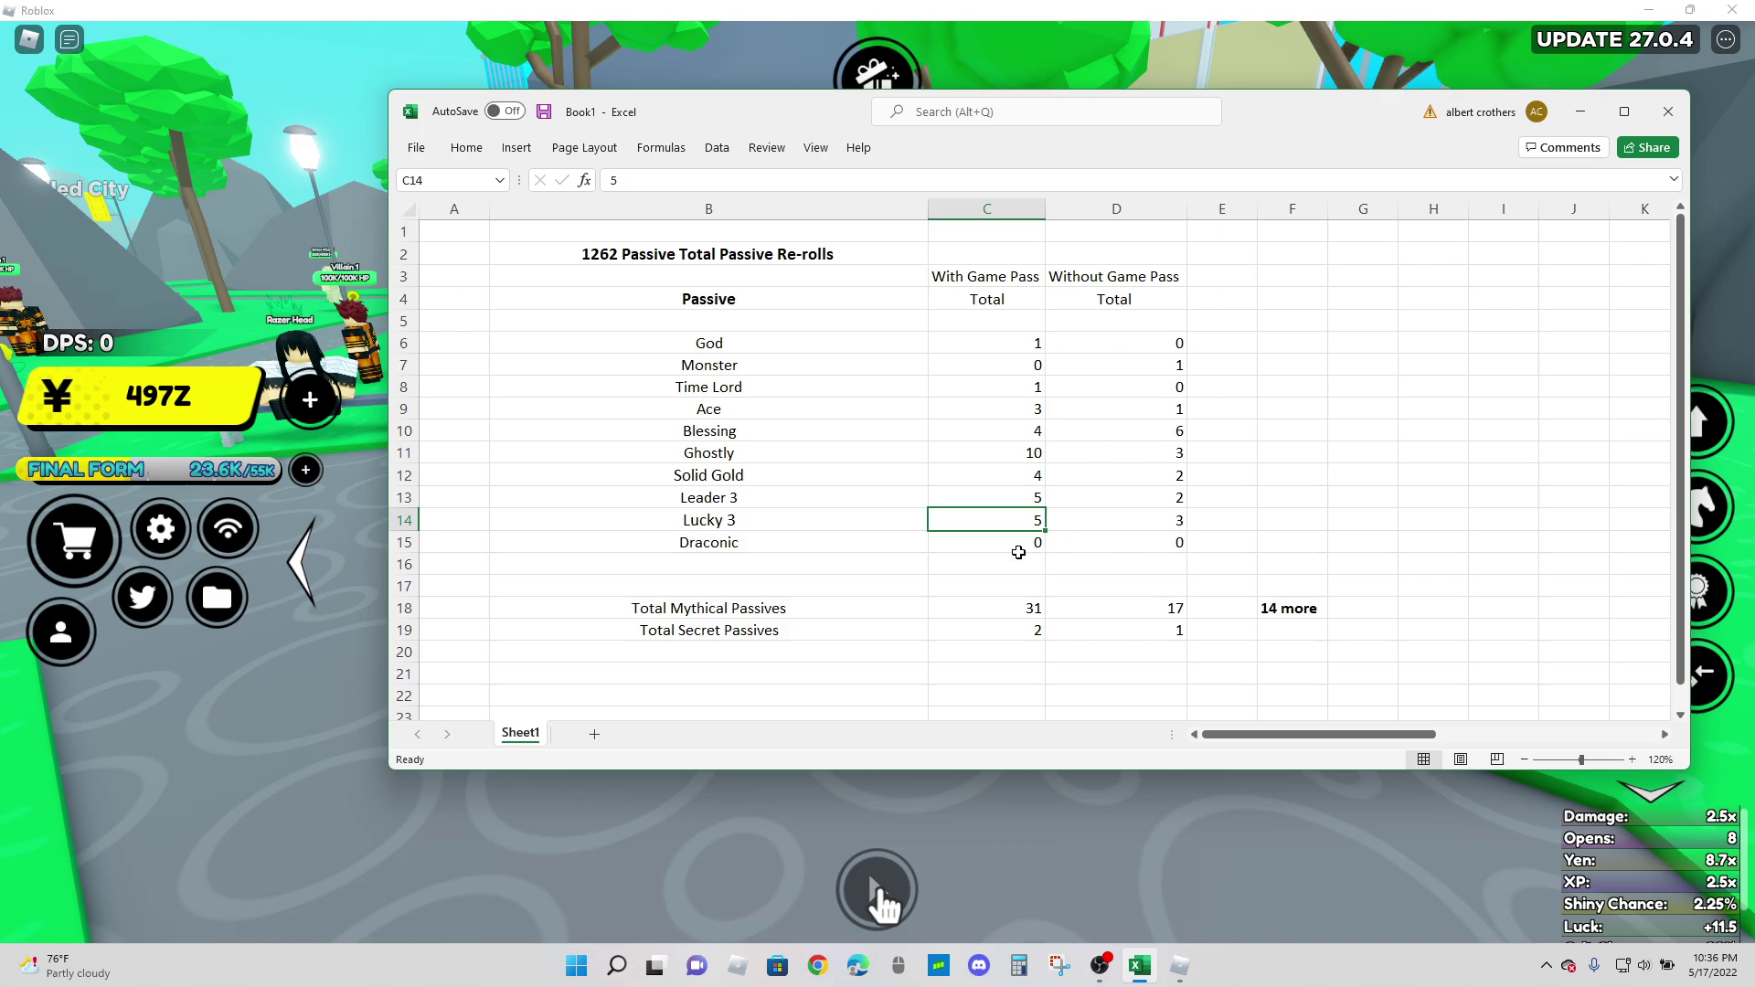
pyautogui.click(984, 609)
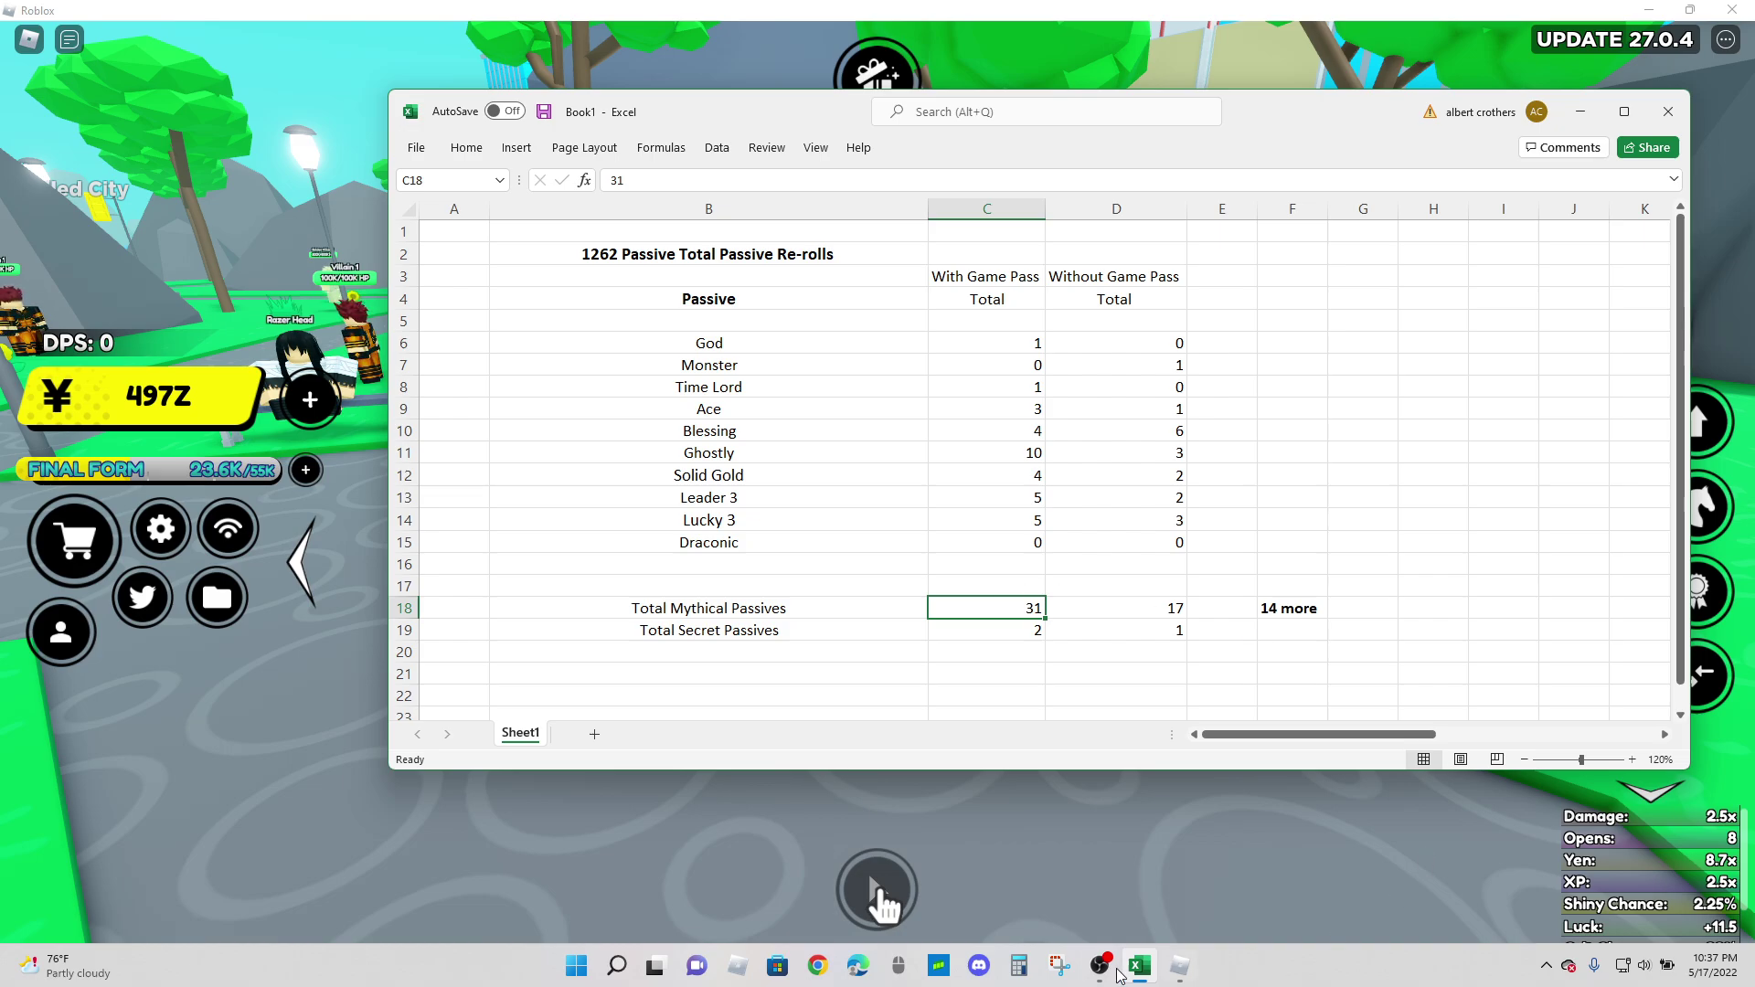
# Step: Open Calculator beside the tally sheet and compute 1262 × 10 = 12,620
pyautogui.click(1018, 966)
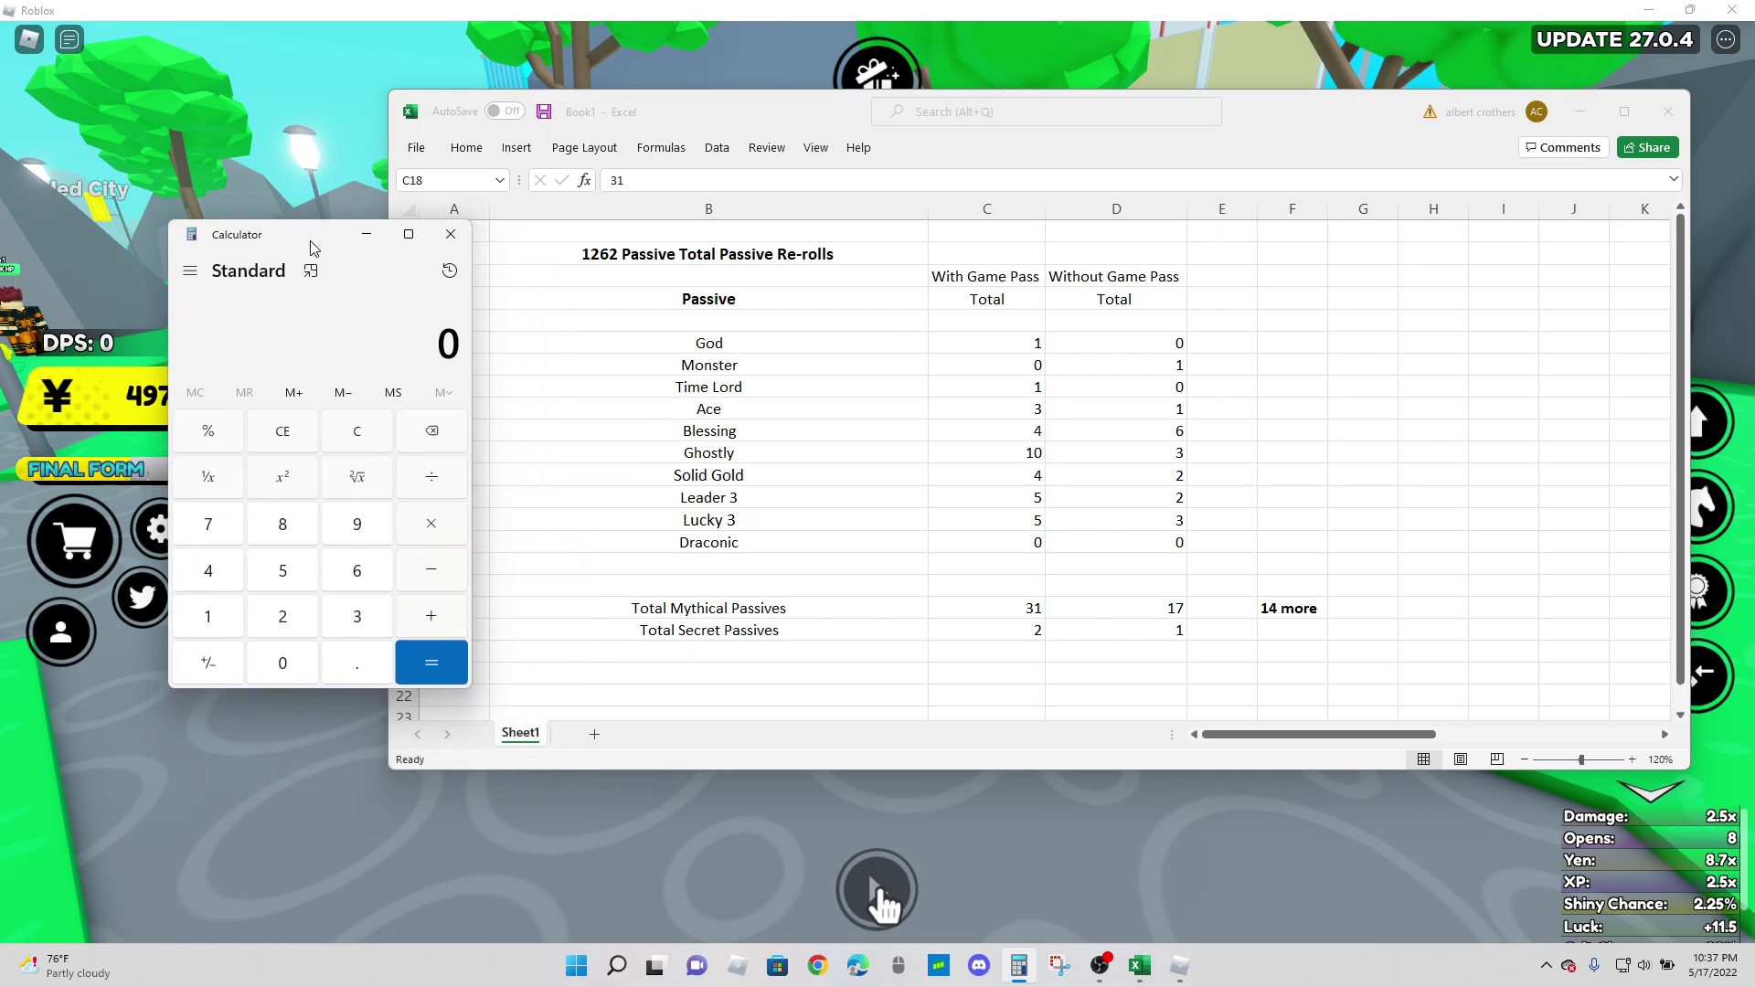
pyautogui.moveTo(311, 239); pyautogui.dragTo(257, 210)
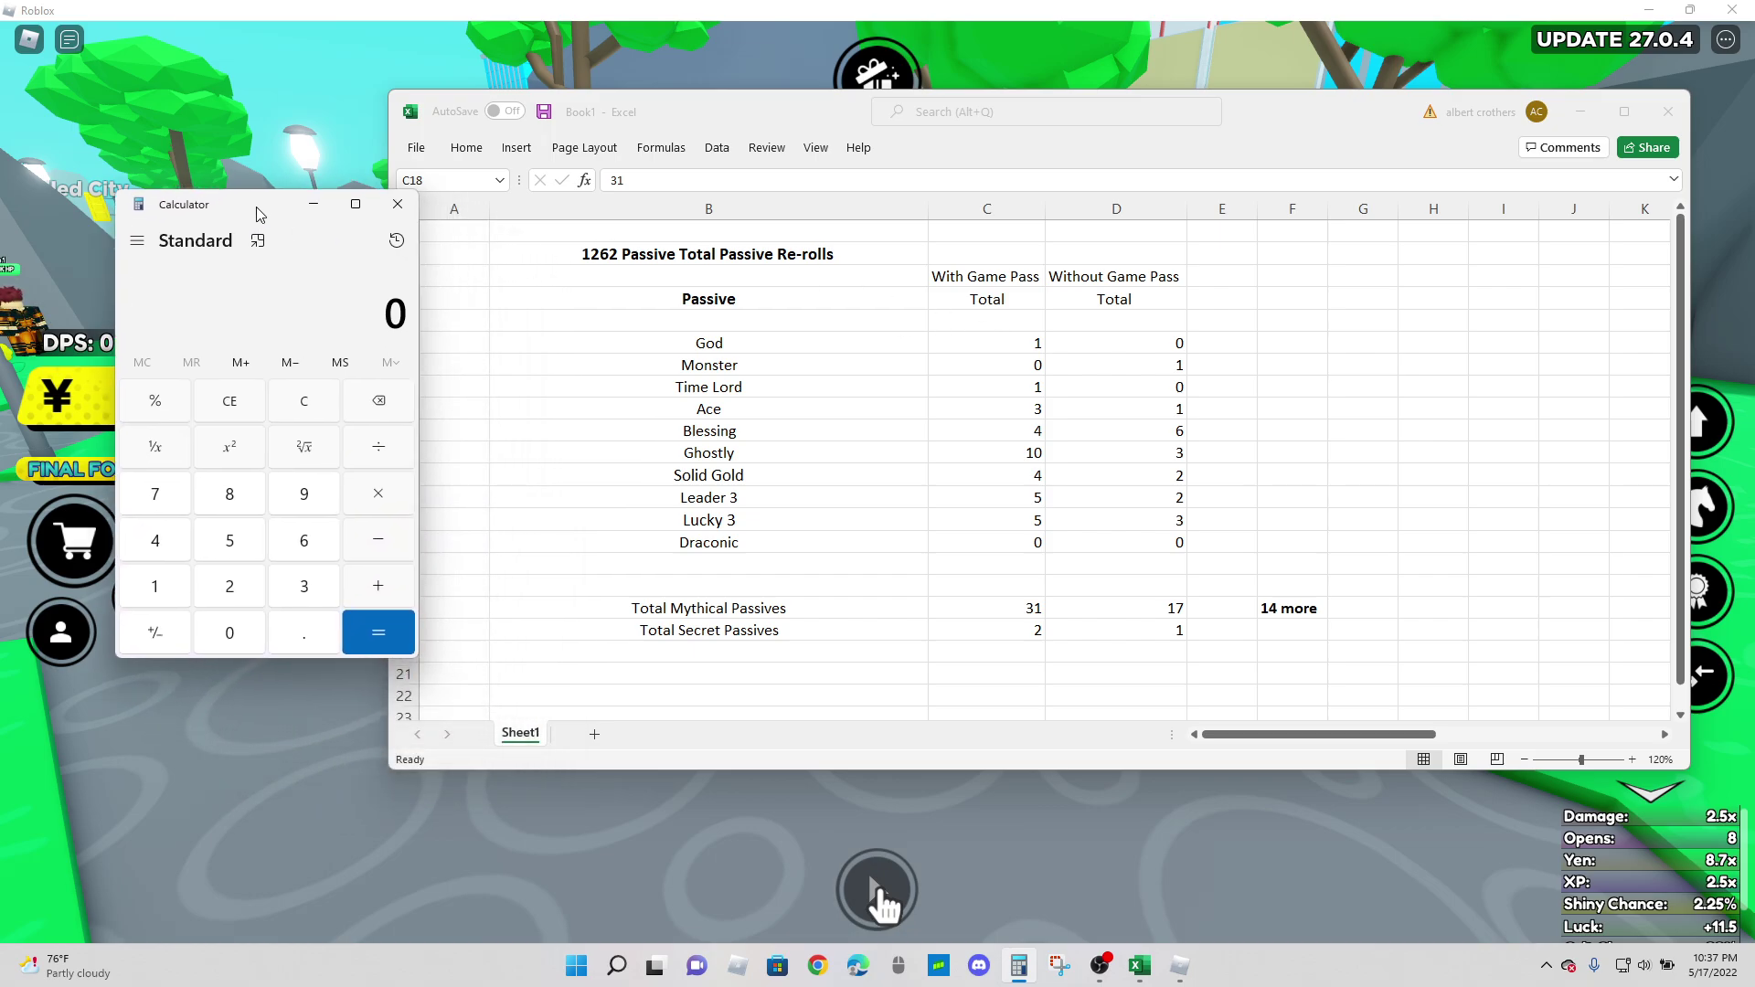
pyautogui.click(155, 589)
pyautogui.click(245, 578)
pyautogui.click(304, 544)
pyautogui.click(231, 590)
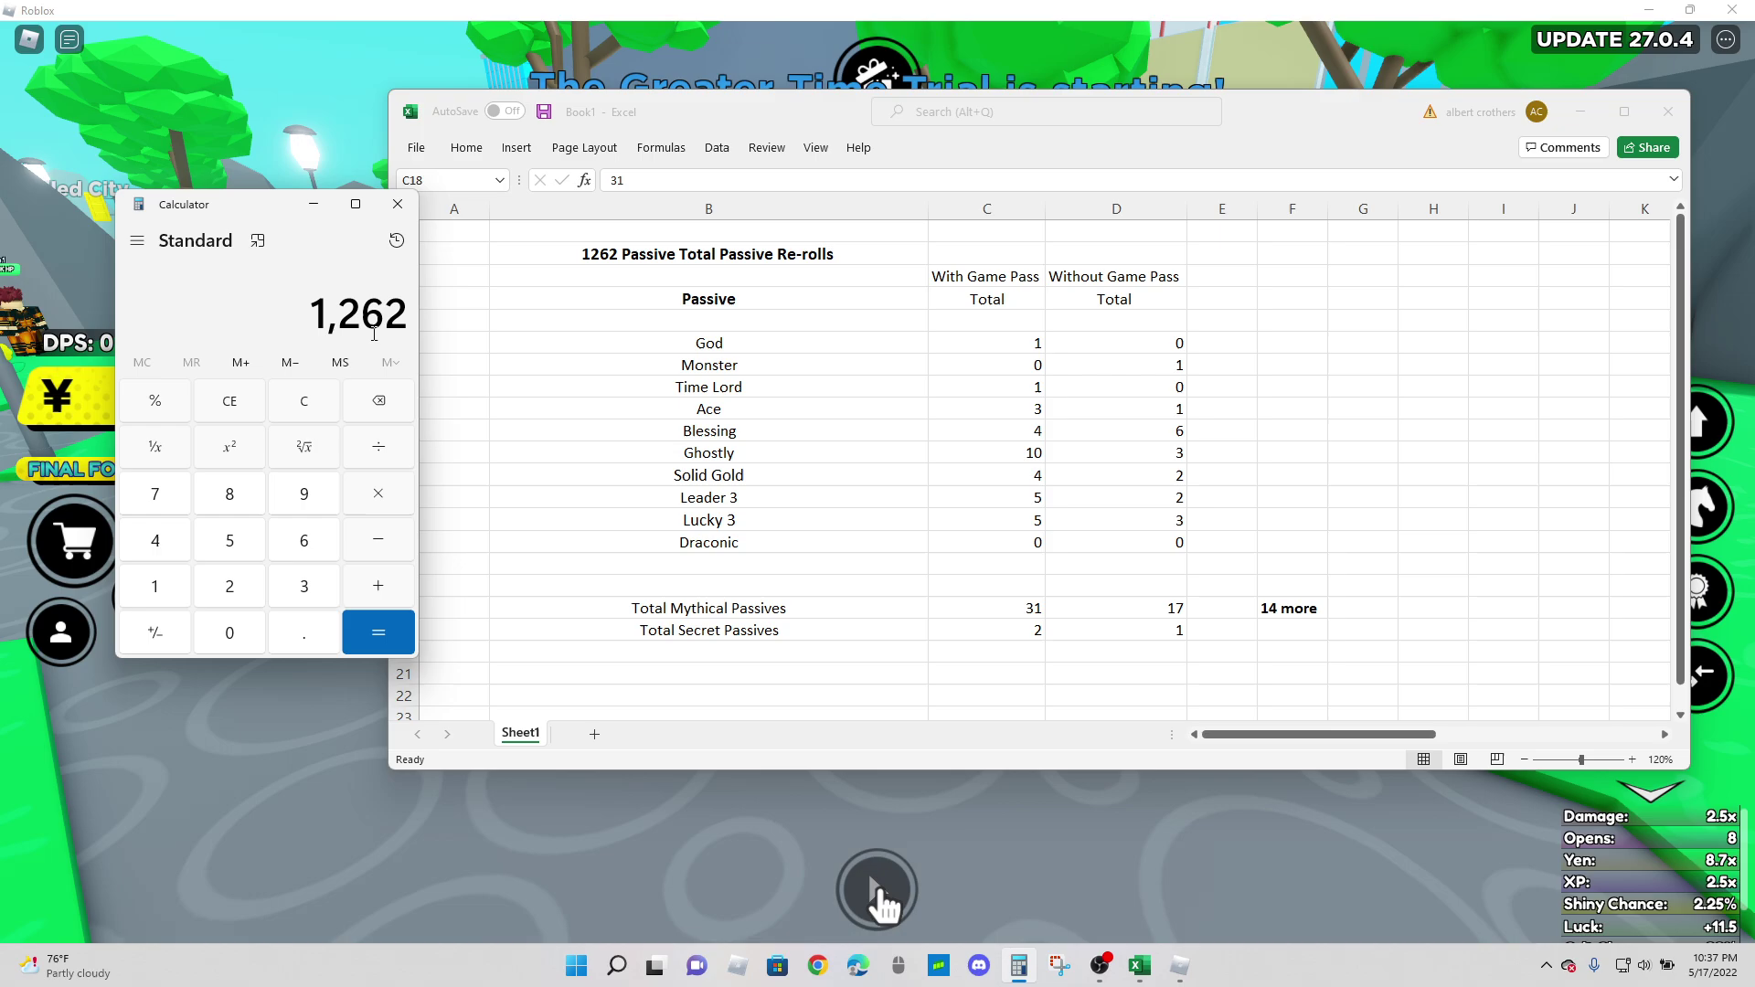
pyautogui.click(391, 505)
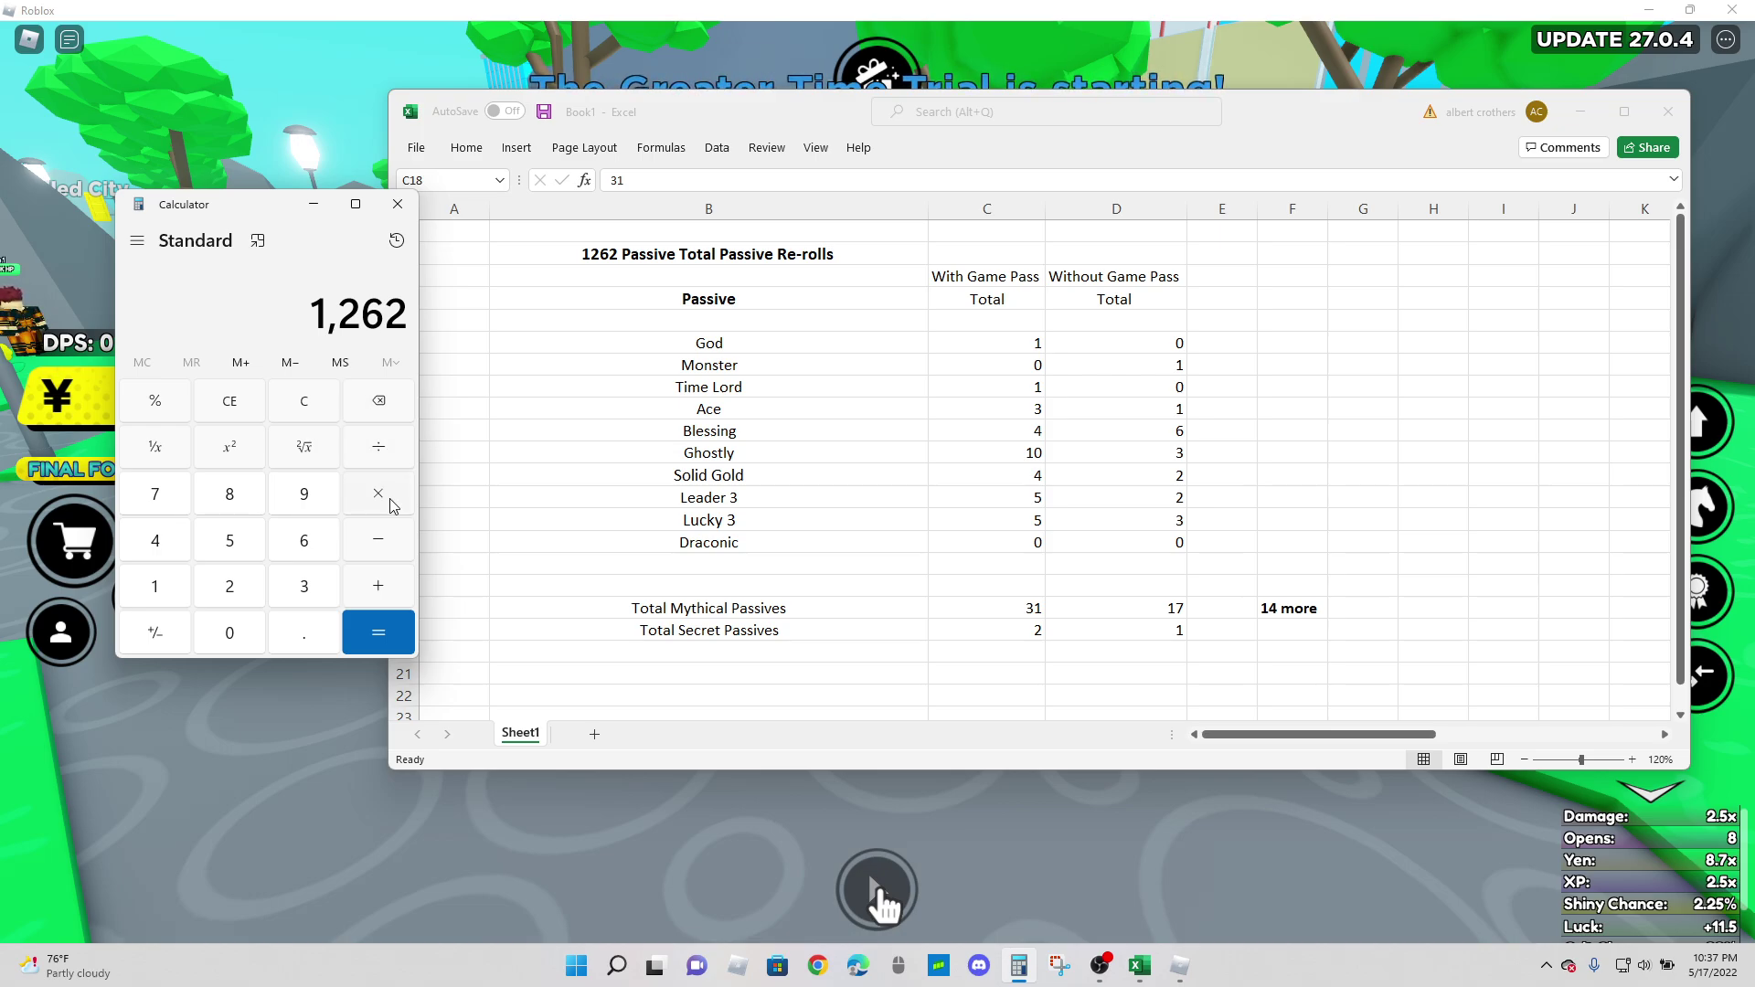
pyautogui.click(155, 587)
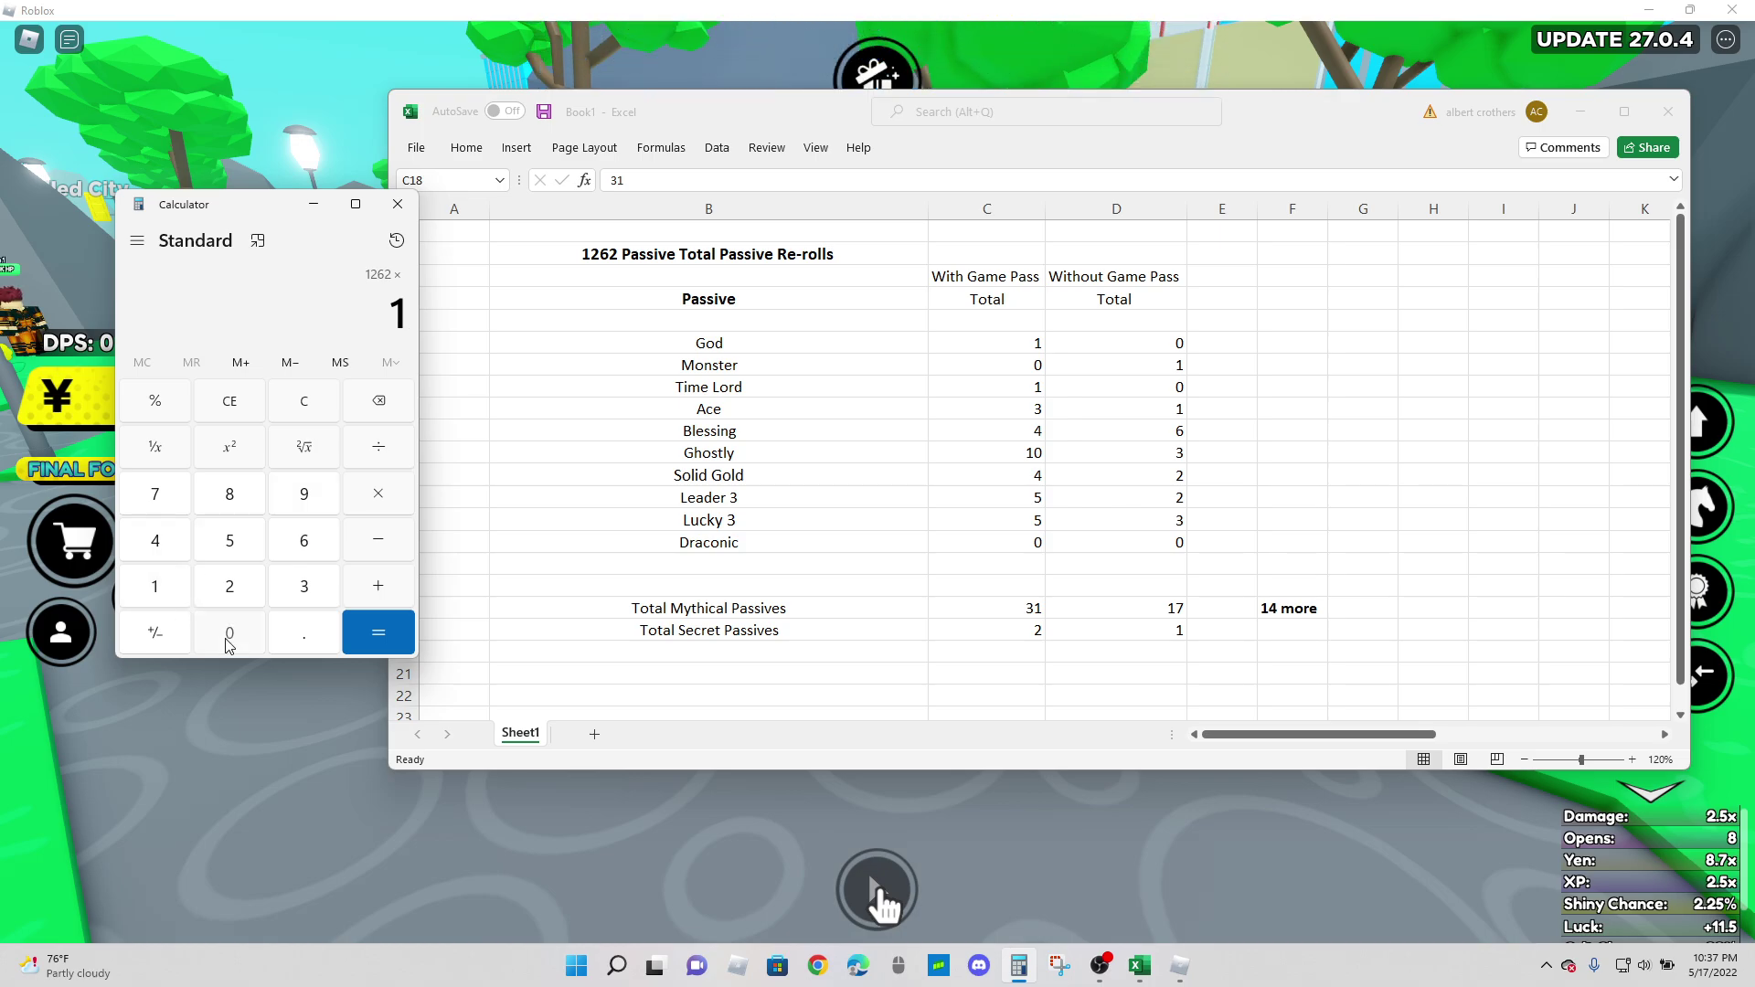
pyautogui.click(230, 632)
pyautogui.click(378, 632)
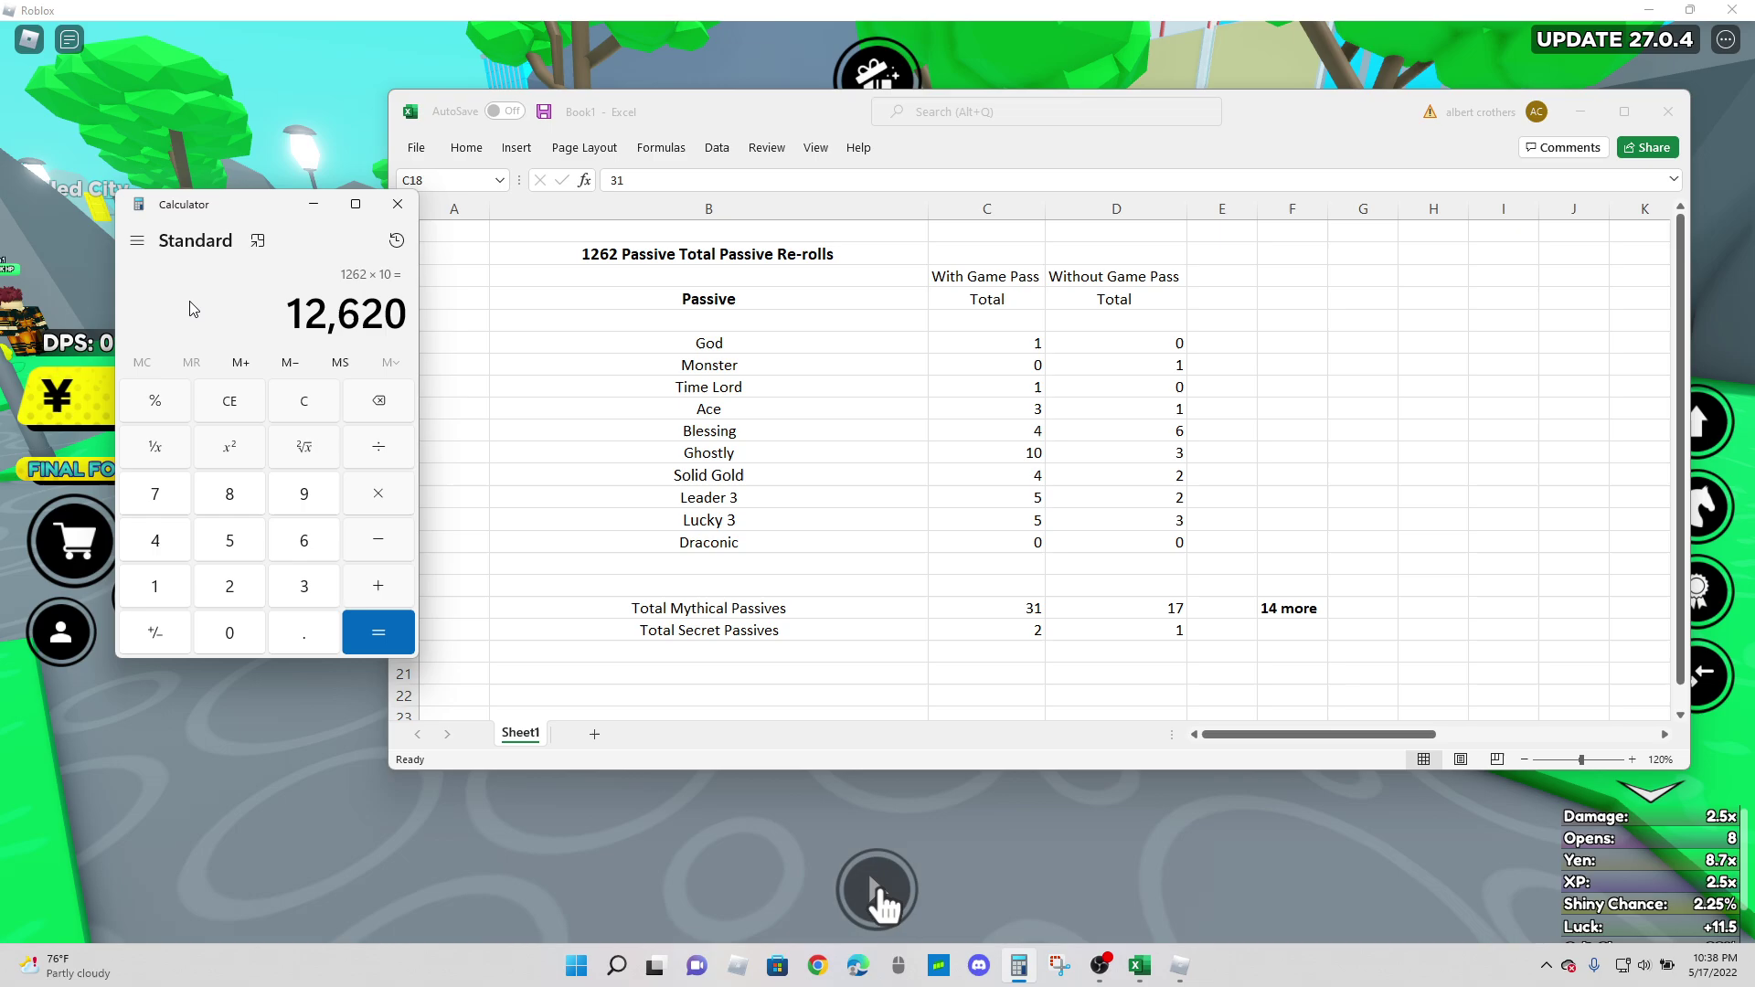
# Step: Bring Roblox forward, recheck the 999 R$ Passive Luck offer without buying, then close the shop
pyautogui.click(36, 568)
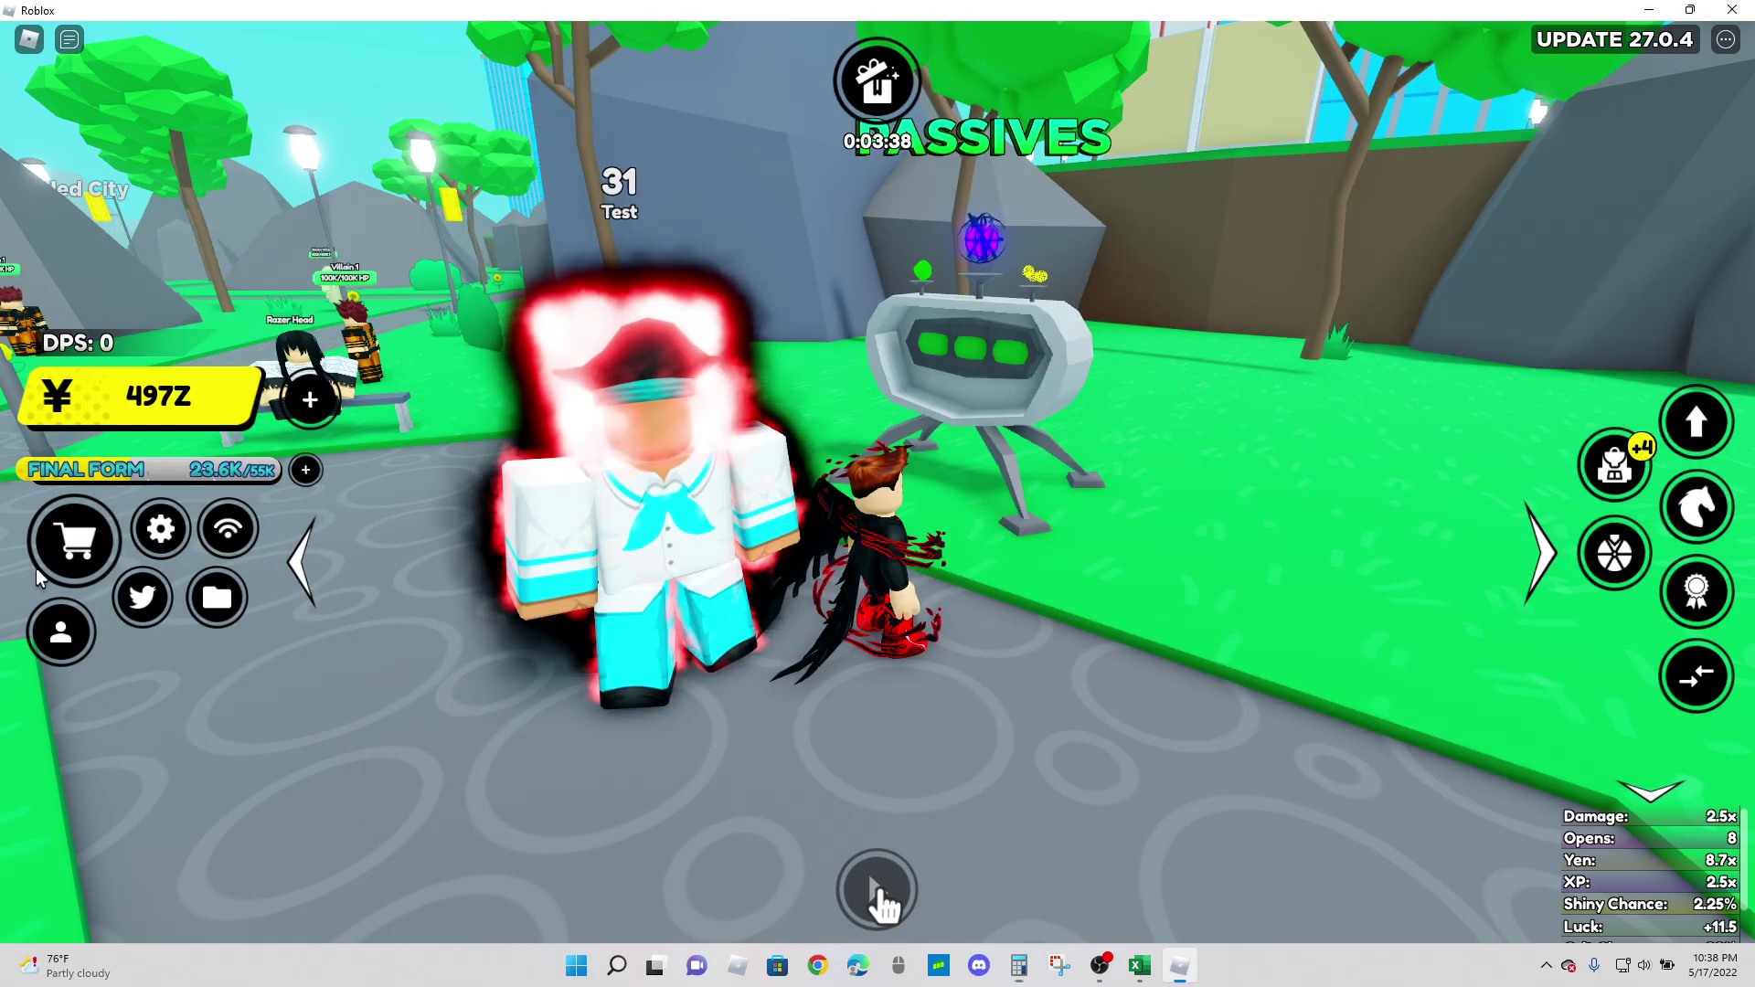
pyautogui.click(41, 562)
pyautogui.click(998, 613)
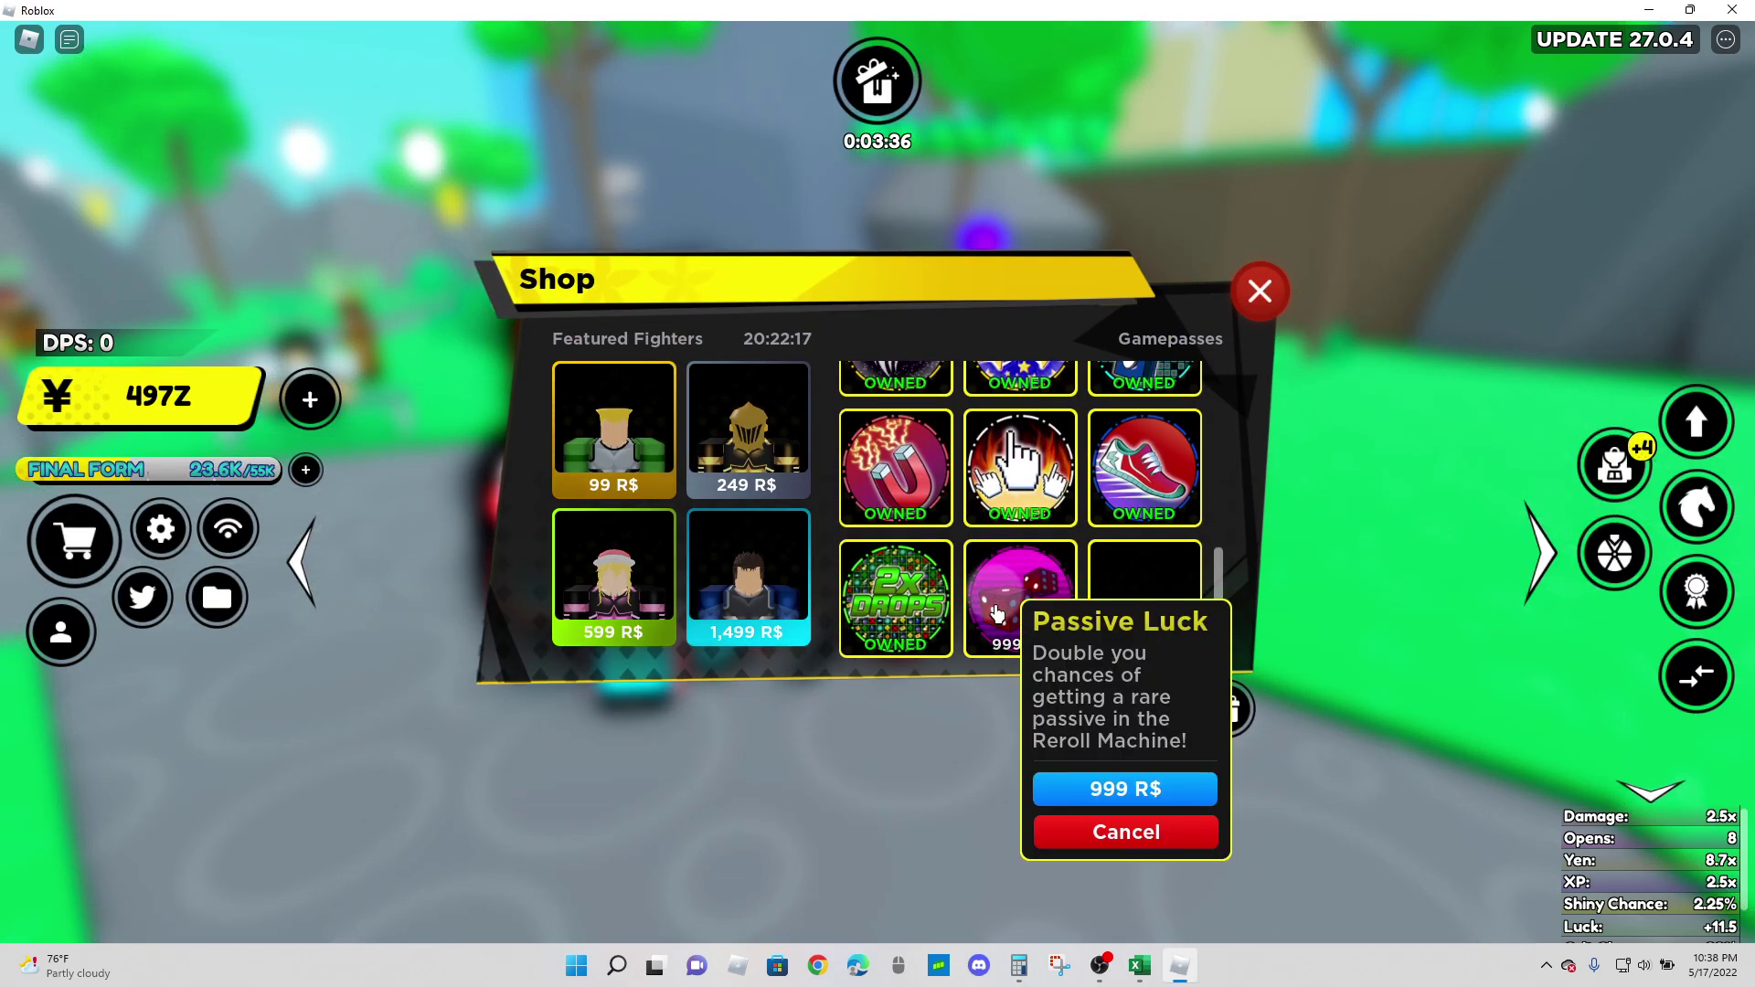
pyautogui.click(1015, 603)
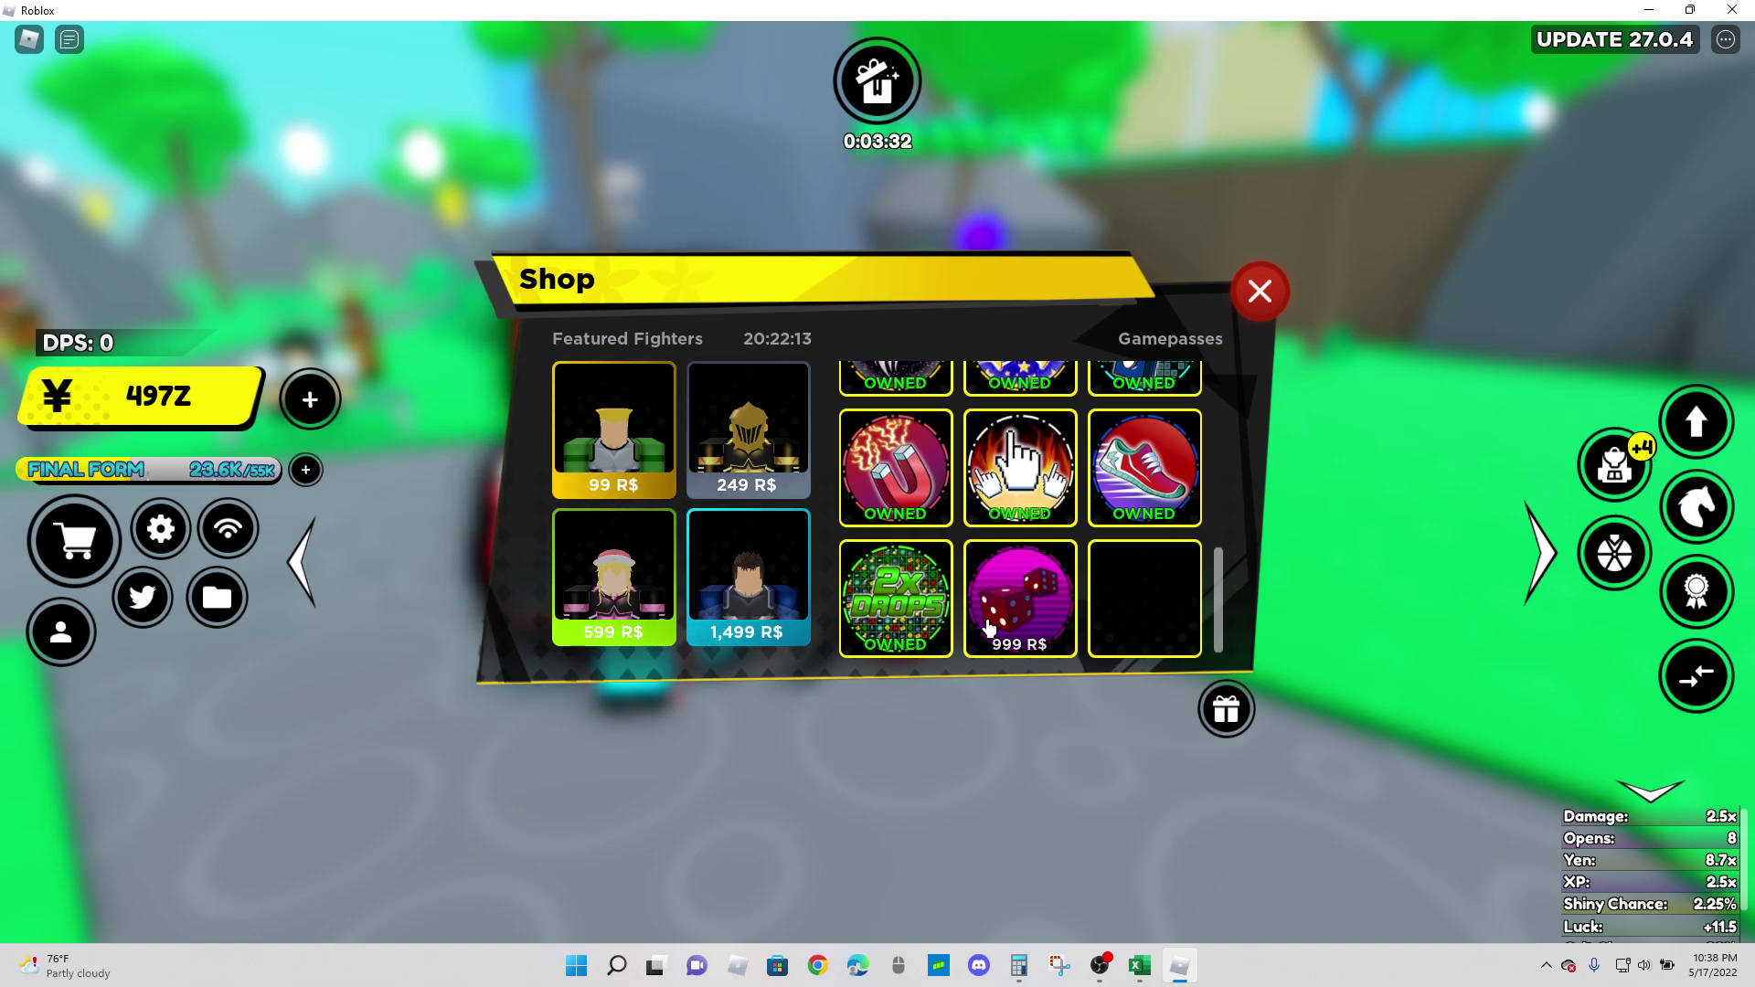
pyautogui.scroll(2, 1020, 599)
pyautogui.scroll(2, 989, 626)
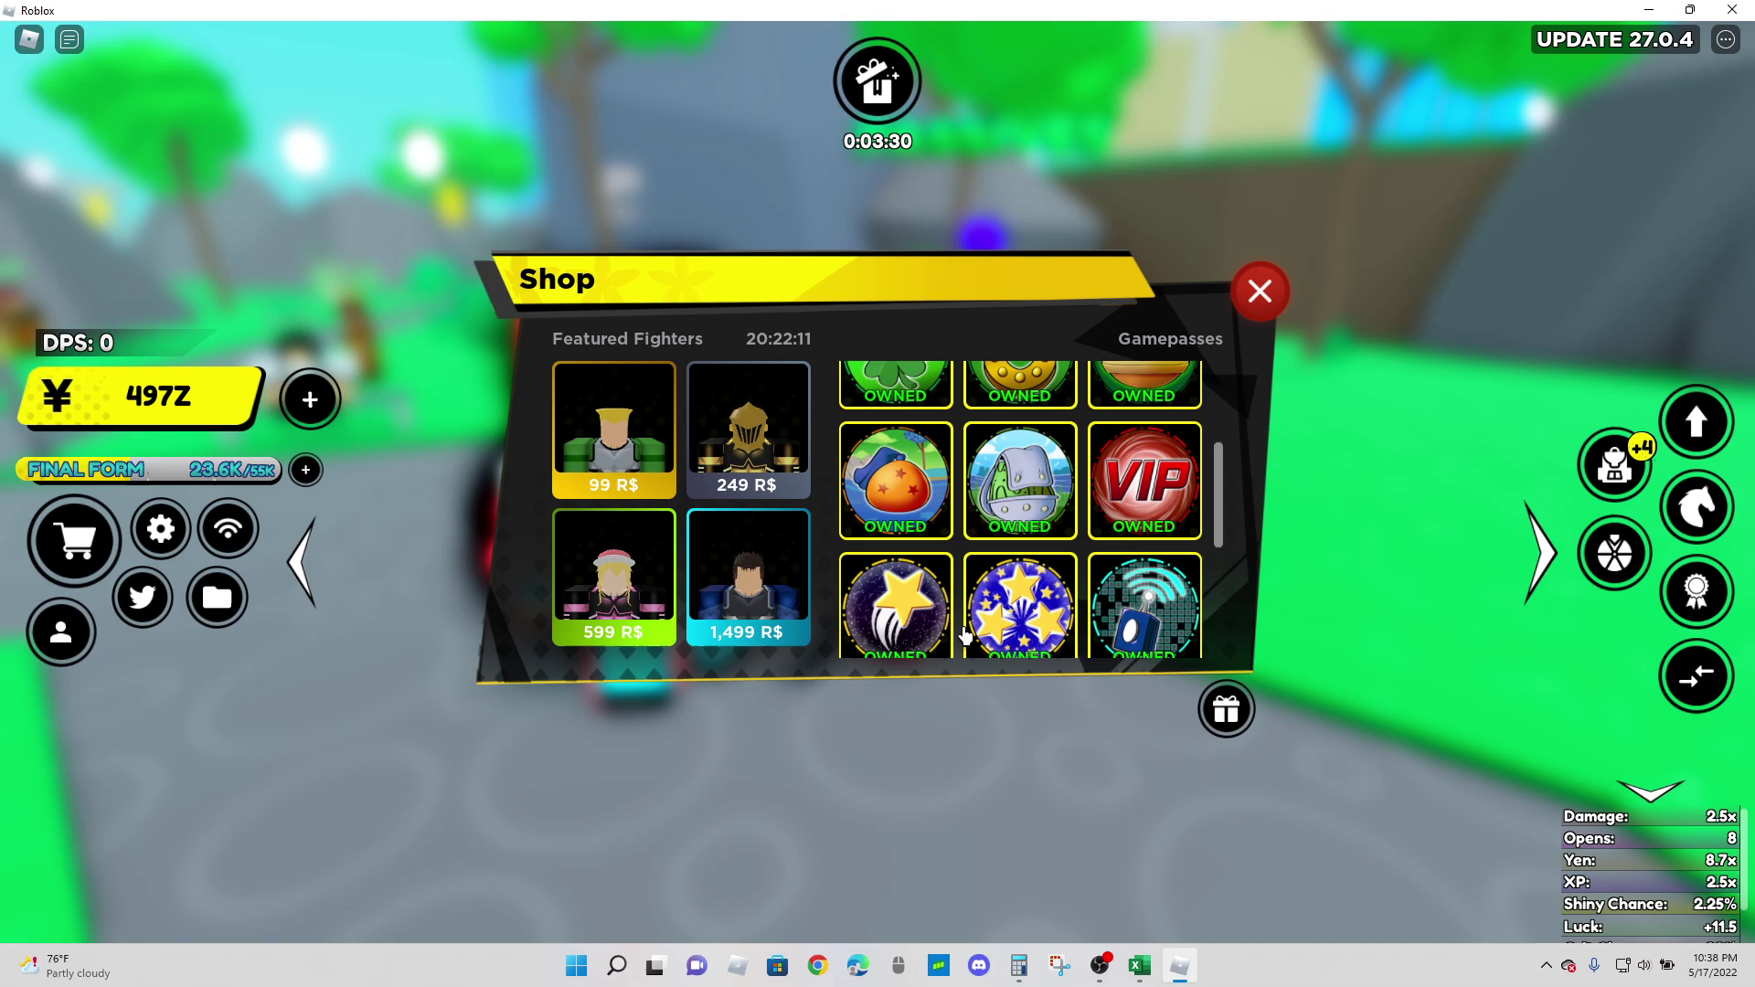
pyautogui.scroll(-5, 1024, 594)
pyautogui.click(1022, 594)
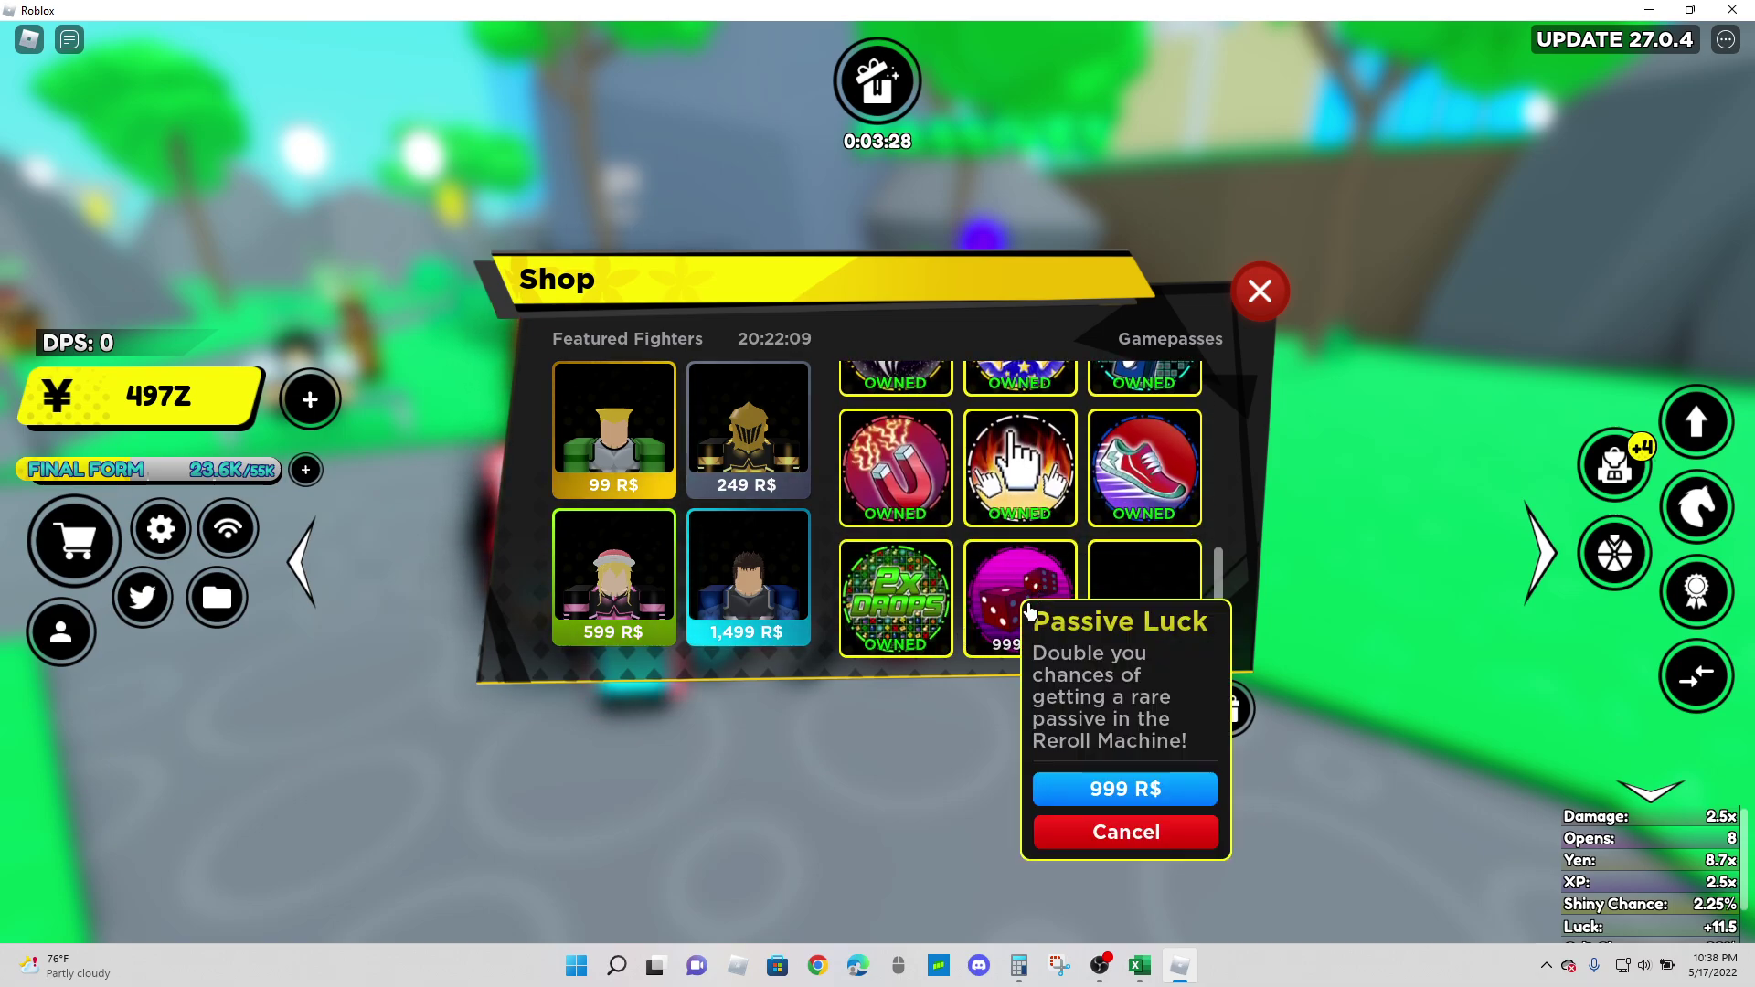
pyautogui.click(1026, 607)
pyautogui.click(1029, 609)
pyautogui.click(1002, 629)
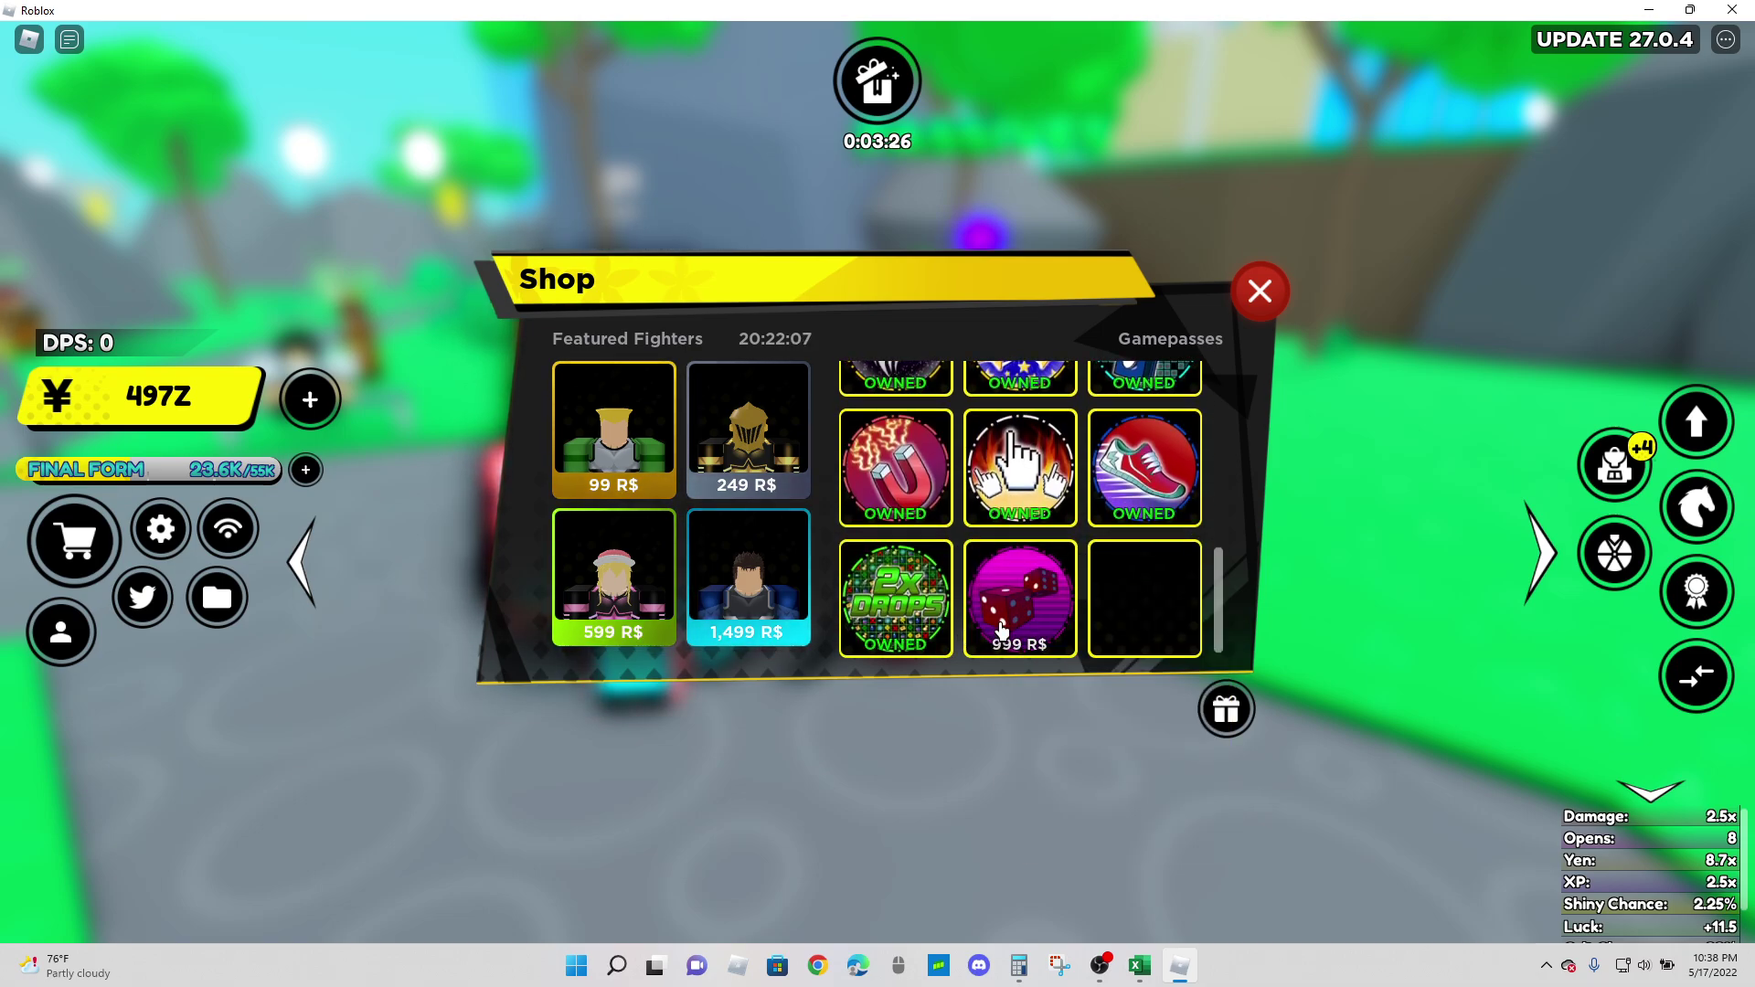
pyautogui.click(1001, 630)
pyautogui.click(1260, 291)
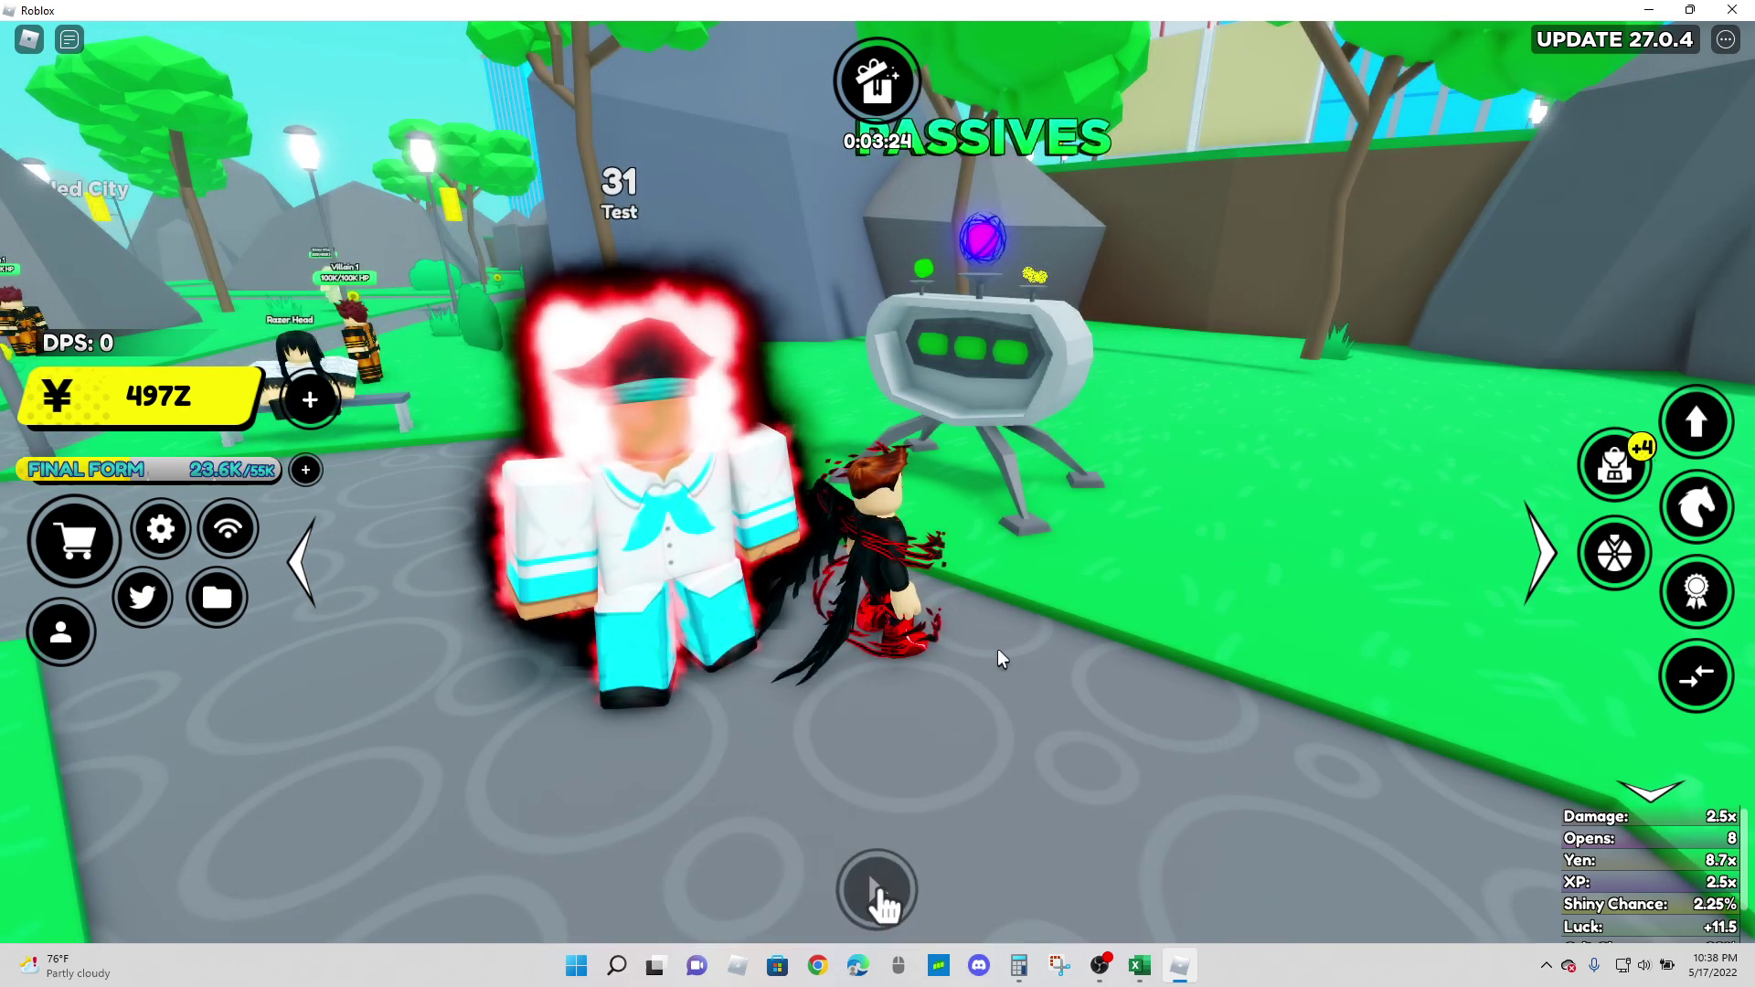
pyautogui.click(1138, 966)
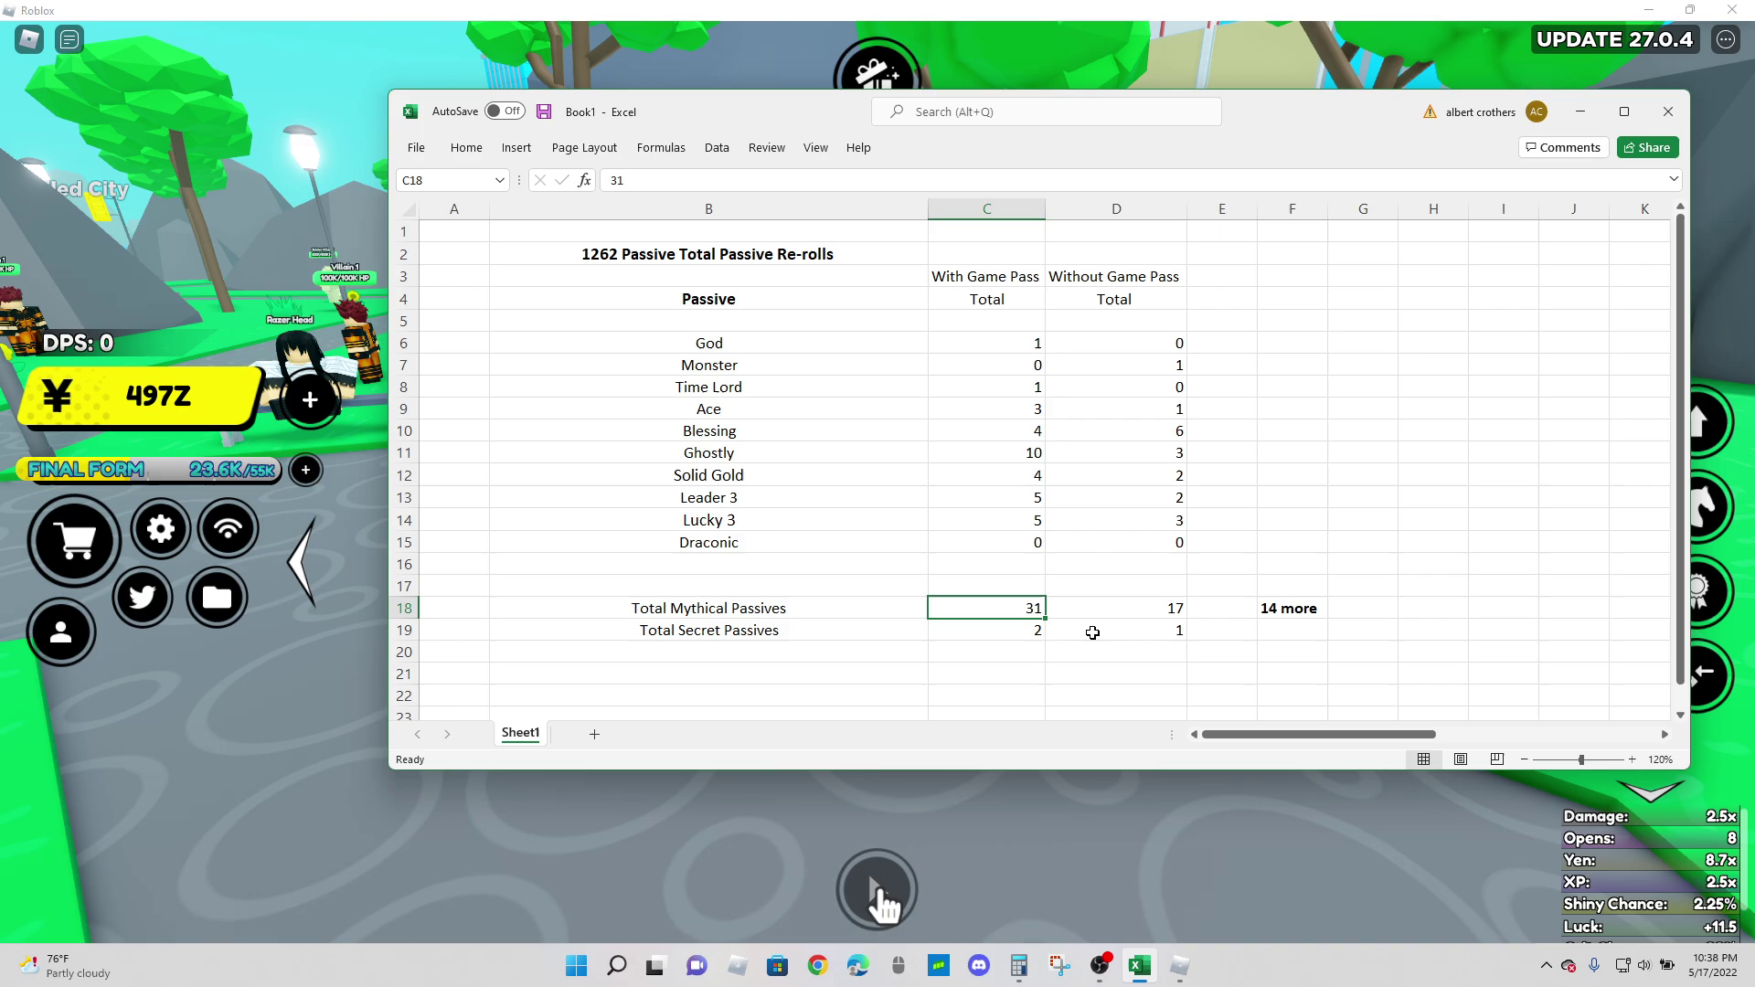
pyautogui.click(1074, 859)
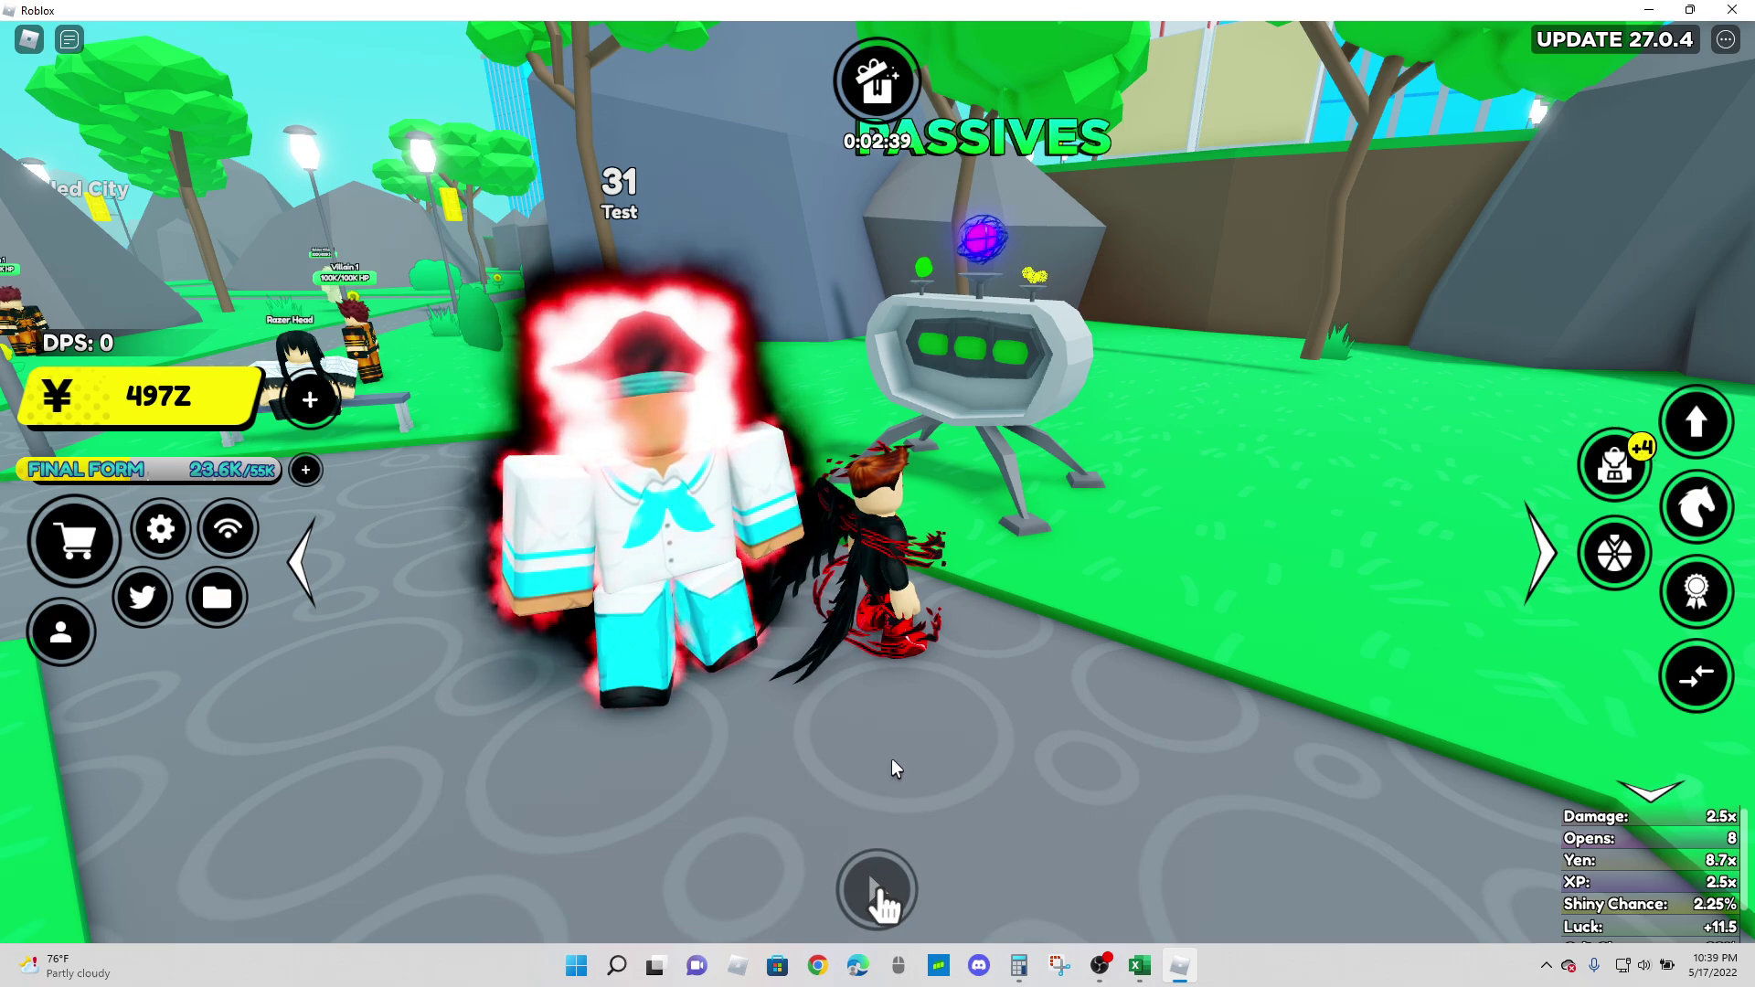
# Step: Rotate the view toward the sea and star pedestals, then bring OBS Studio forward
pyautogui.press('Left')
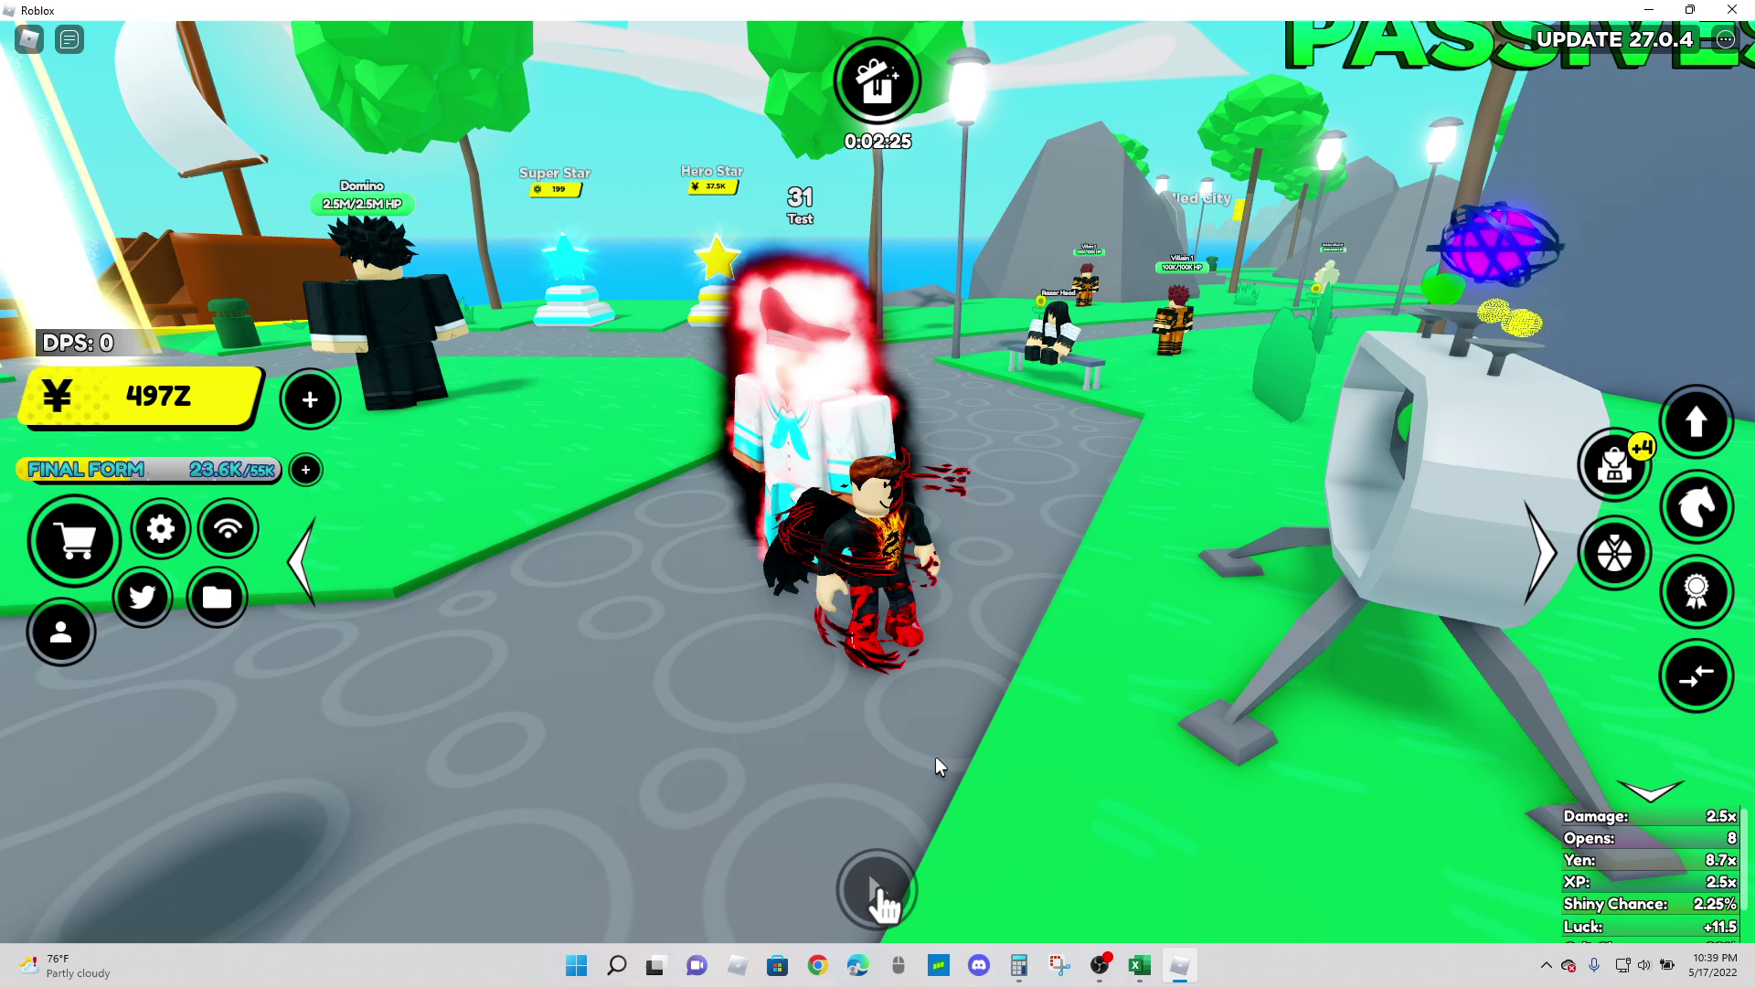
pyautogui.click(1101, 975)
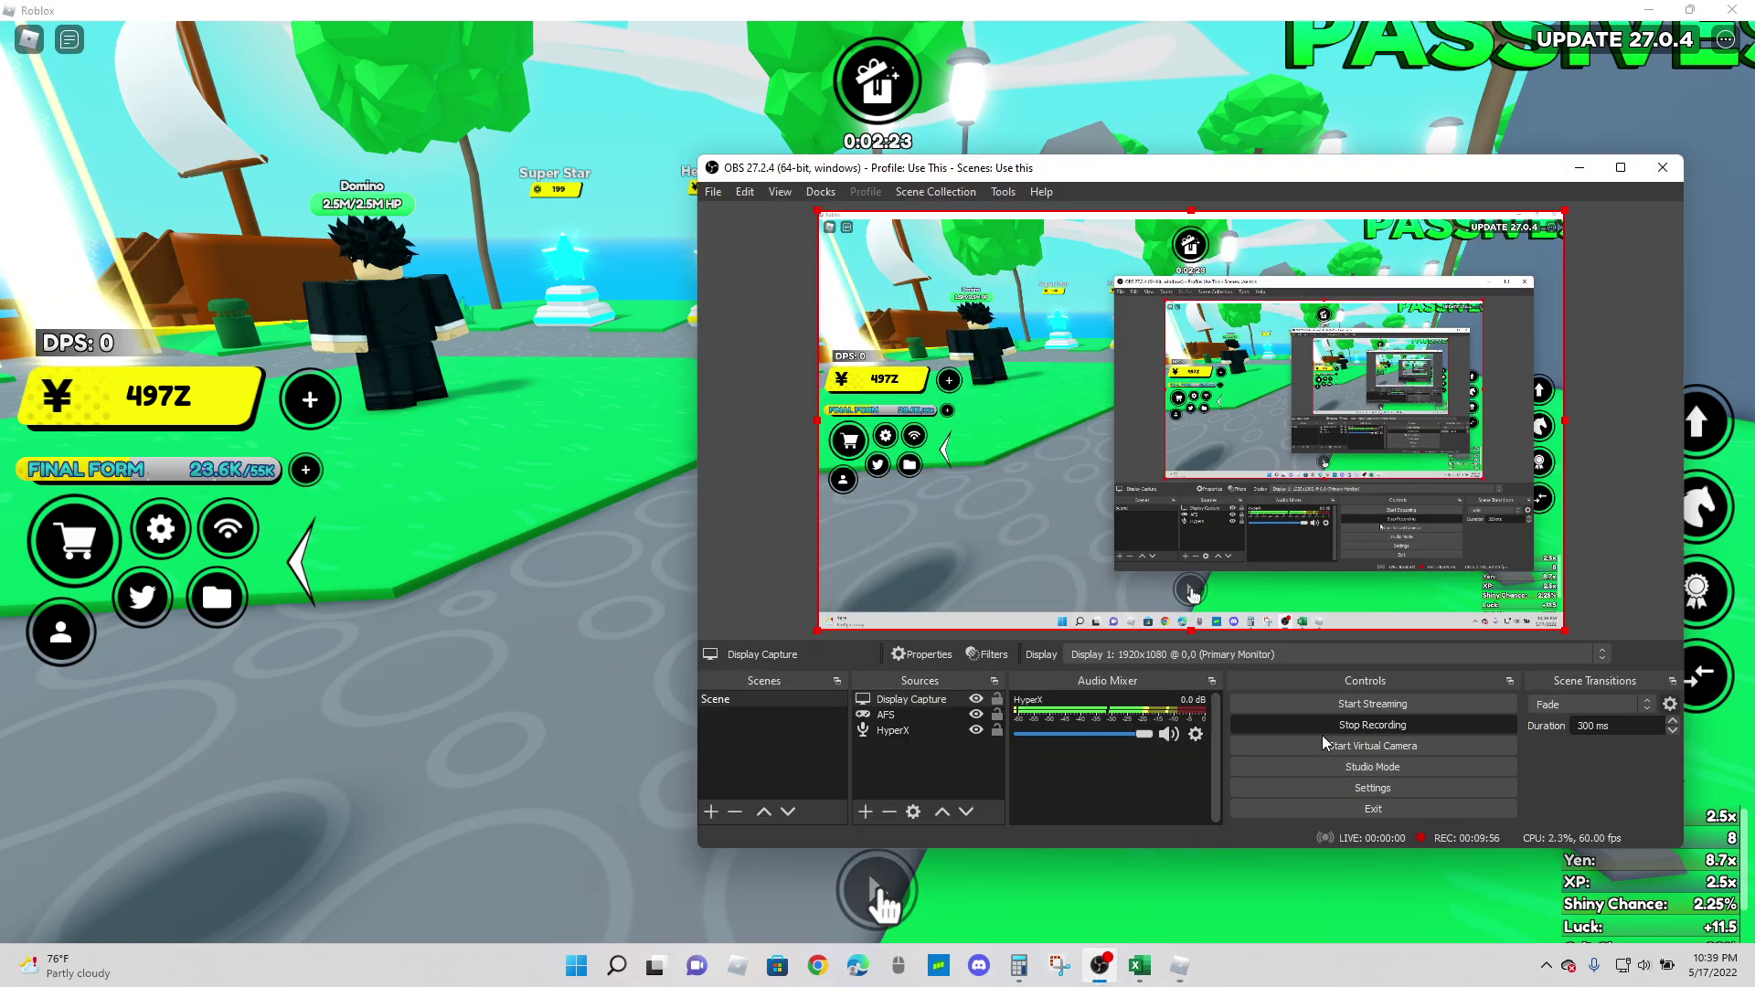